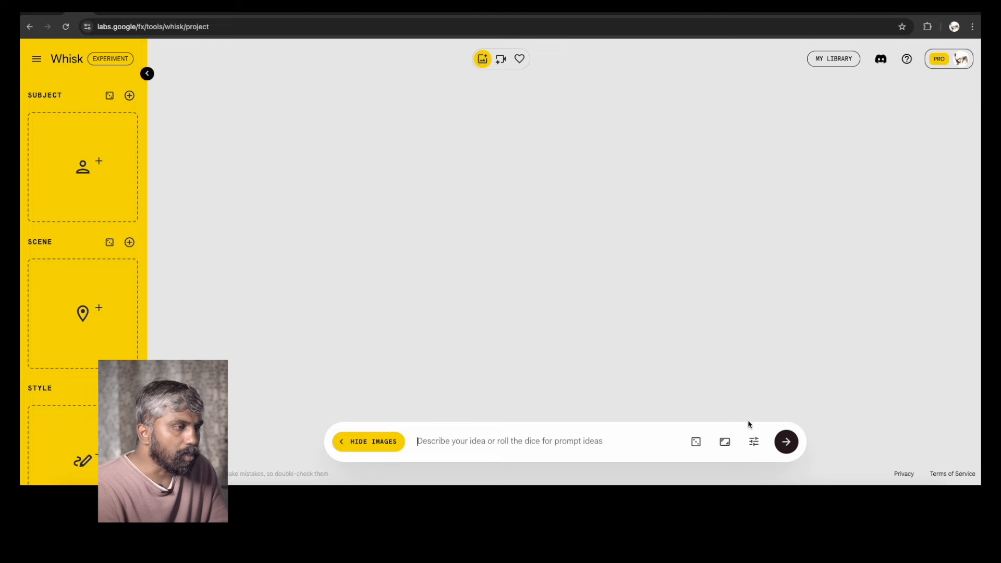
Upload Whisk00001.jpg from the Final folder as the subject image
{"action": "left_click", "coordinate": [754, 442]}
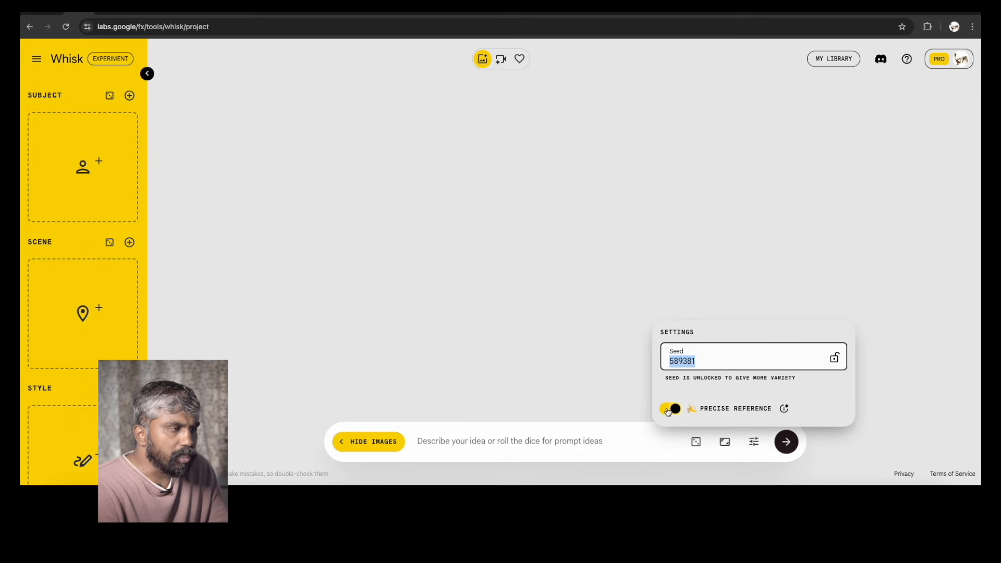
{"action": "left_click", "coordinate": [518, 455]}
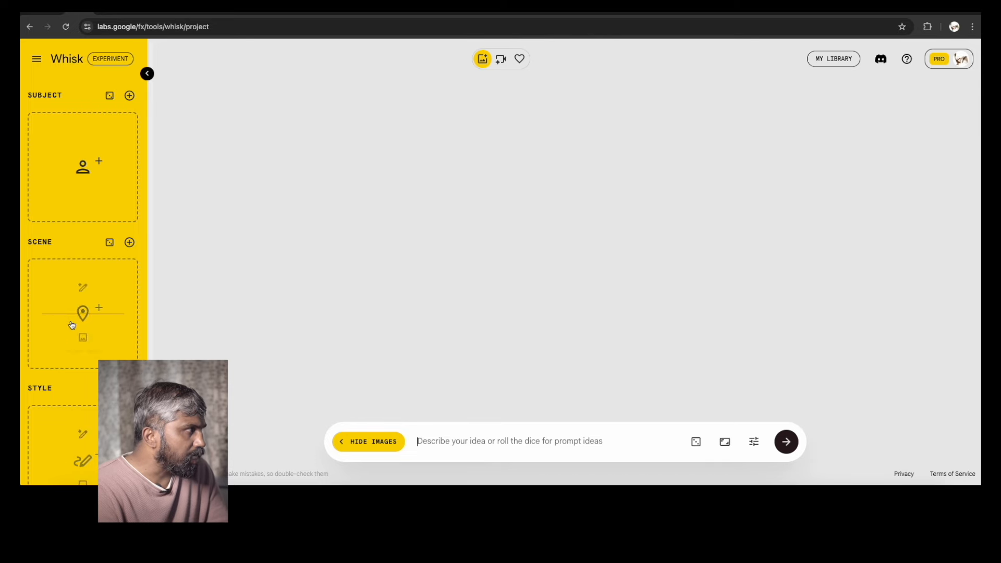
{"action": "mouse_move", "coordinate": [67, 119]}
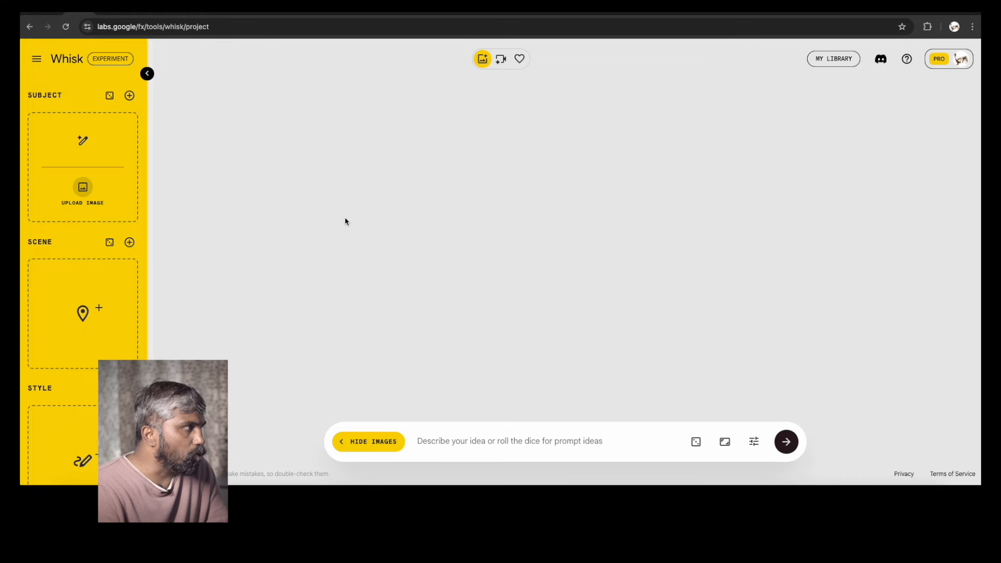
{"action": "key", "text": "Down"}
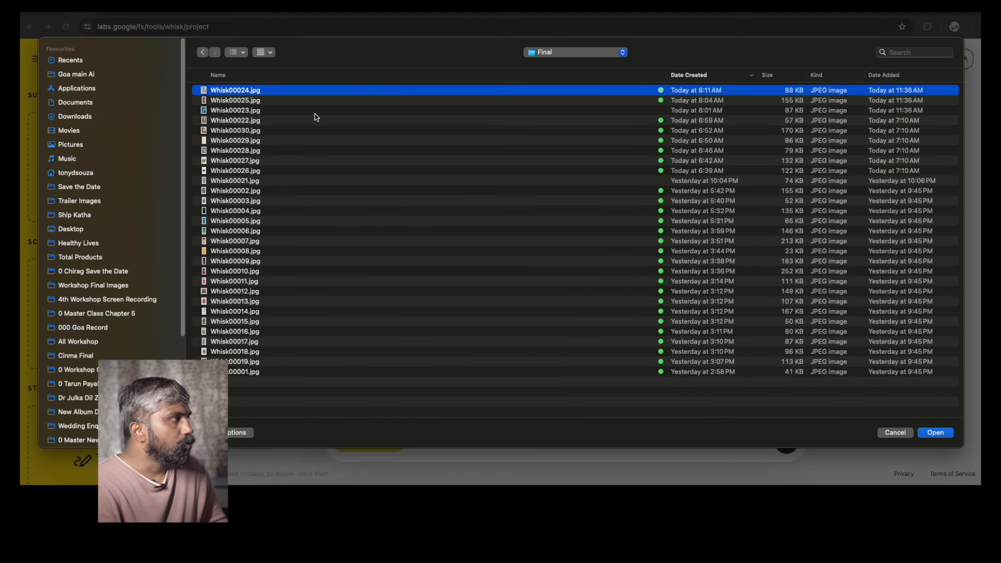
{"action": "key", "text": "space"}
{"action": "key", "text": "space"}
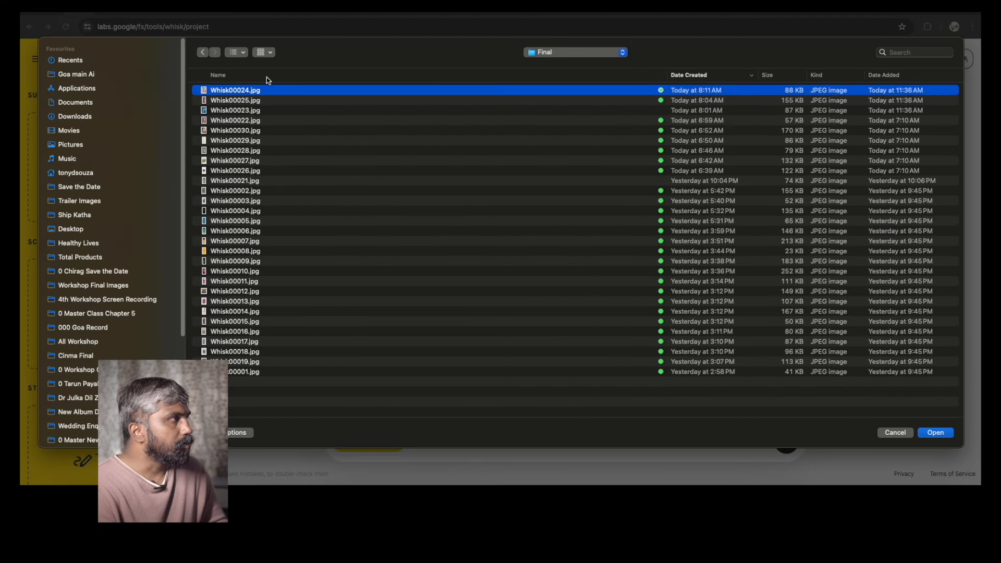
{"action": "left_click", "coordinate": [267, 78]}
{"action": "left_click", "coordinate": [261, 91]}
{"action": "key", "text": "space"}
{"action": "left_click", "coordinate": [300, 103]}
{"action": "key", "text": "Up"}
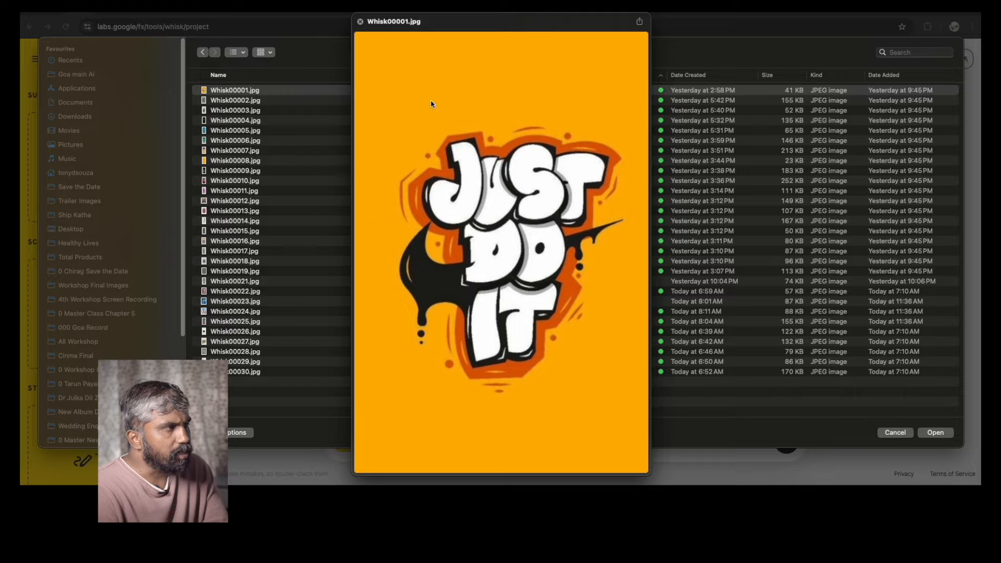
{"action": "left_click", "coordinate": [940, 434]}
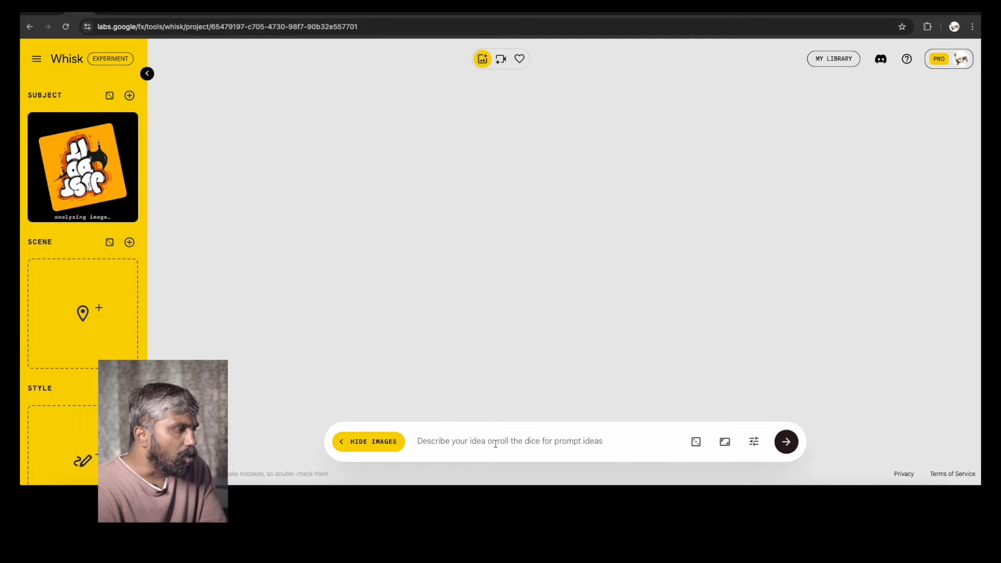
Generate images with the prompt 'Replace the text "This is Best"'
{"action": "type", "text": "Chag"}
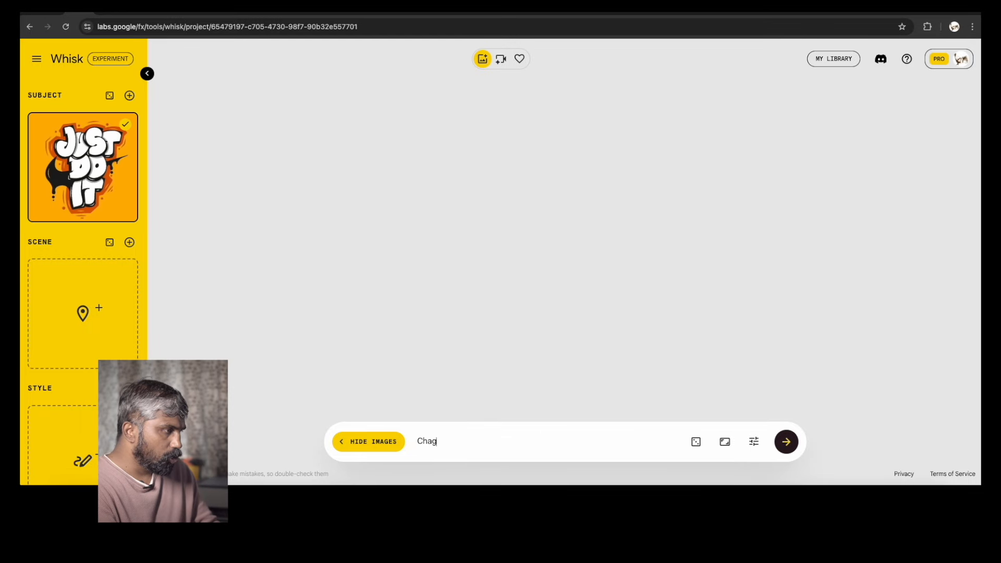
{"action": "key", "text": "BackSpace"}
{"action": "type", "text": "re"}
{"action": "key", "text": "BackSpace"}
{"action": "key", "text": "BackSpace"}
{"action": "type", "text": "Replace the text \"This is Best"}
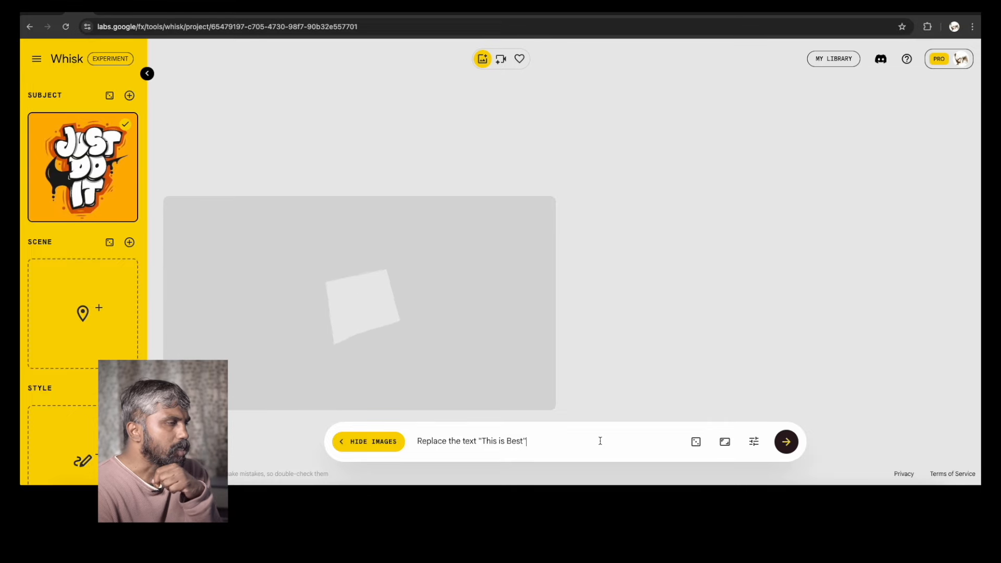
{"action": "mouse_move", "coordinate": [374, 395]}
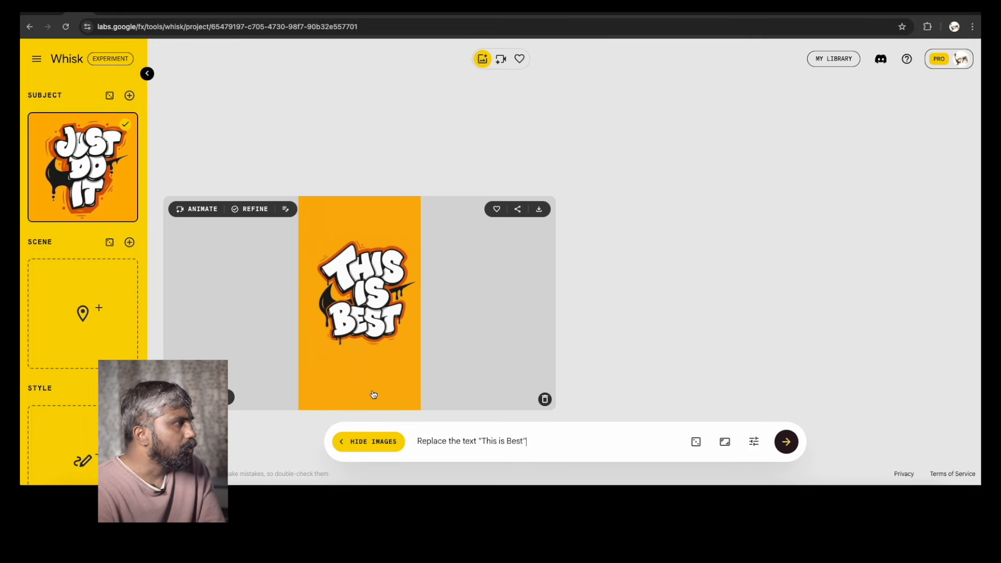
Keep the portrait aspect ratio, revise the prompt to 'Replace the entire text to "This is Best"' and generate again
{"action": "left_click", "coordinate": [725, 441]}
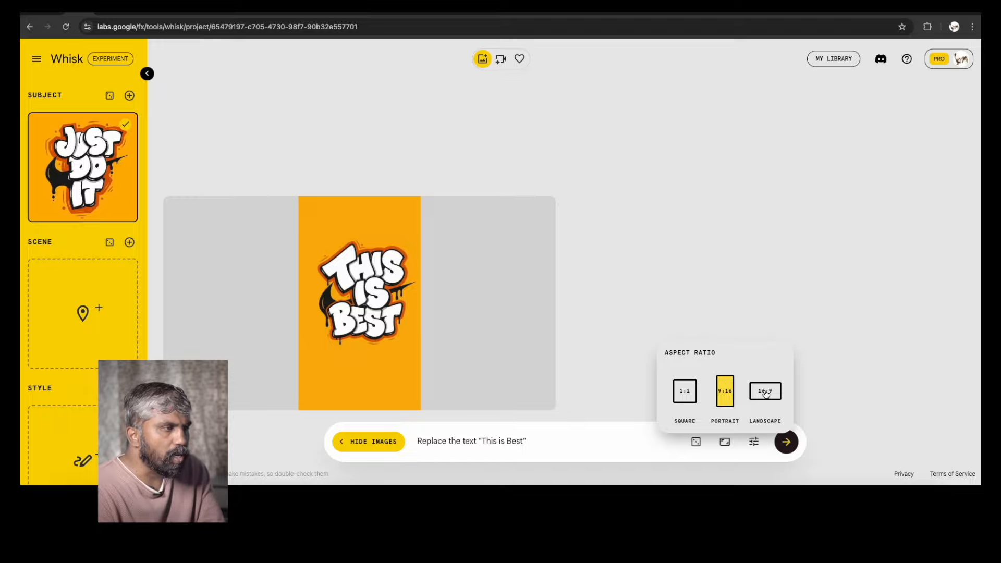
{"action": "left_click", "coordinate": [441, 451]}
{"action": "mouse_move", "coordinate": [366, 281]}
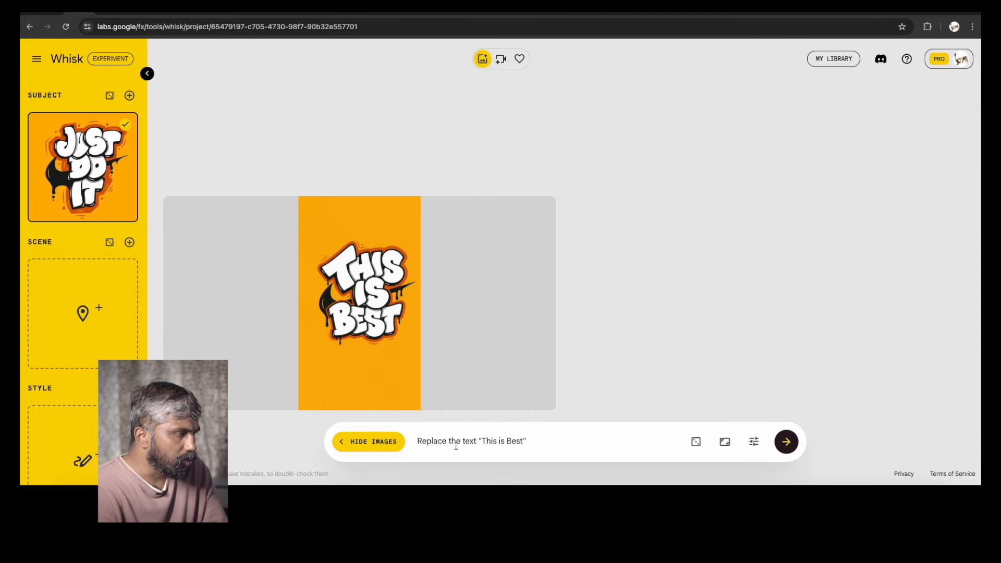
{"action": "type", "text": "entire text"}
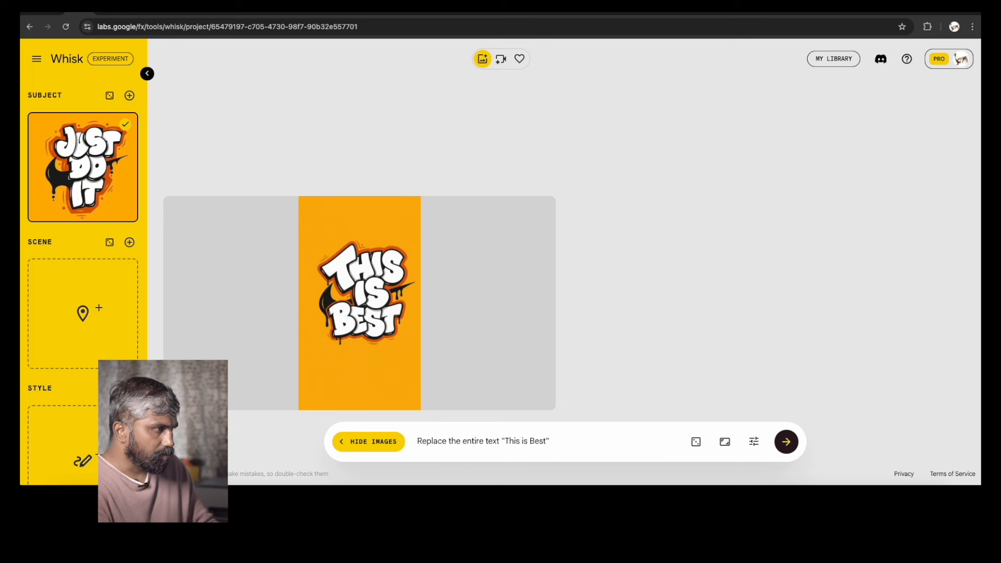
{"action": "type", "text": " to"}
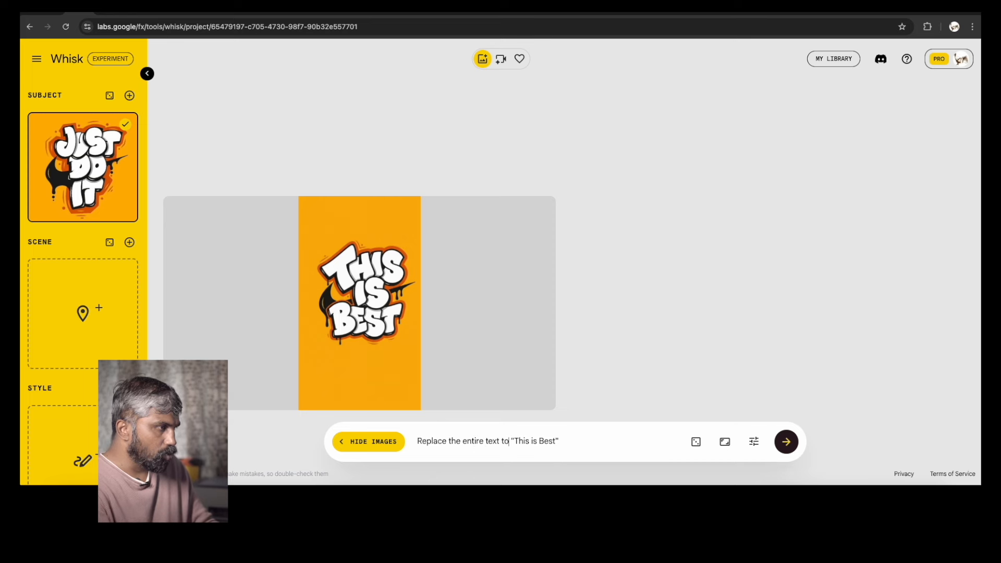
{"action": "key", "text": "Return"}
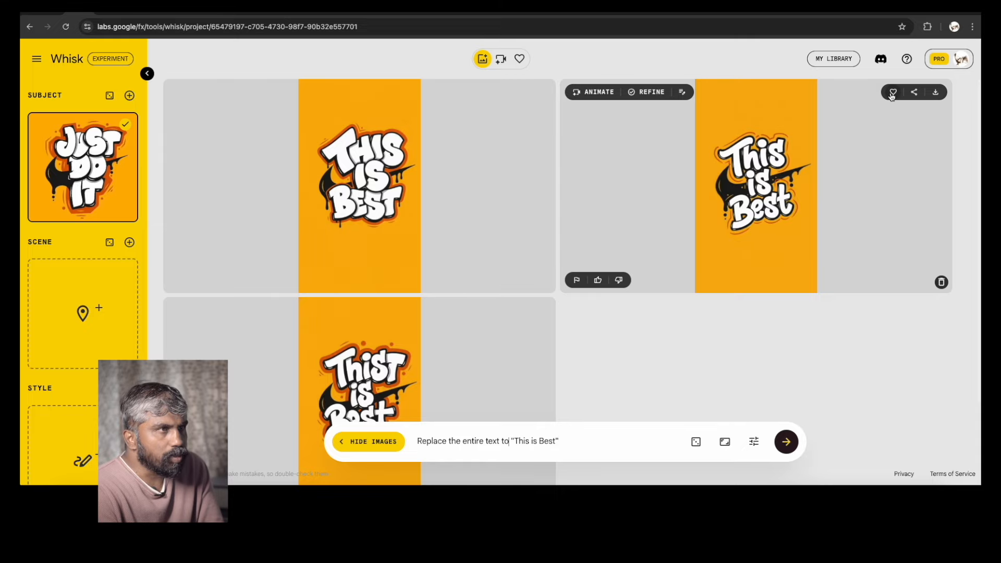
Remove the current subject image and upload Whisk00003.jpg as the new subject
{"action": "scroll", "coordinate": [358, 369], "scroll_direction": "down", "scroll_amount": 1}
{"action": "scroll", "coordinate": [358, 368], "scroll_direction": "down", "scroll_amount": 1}
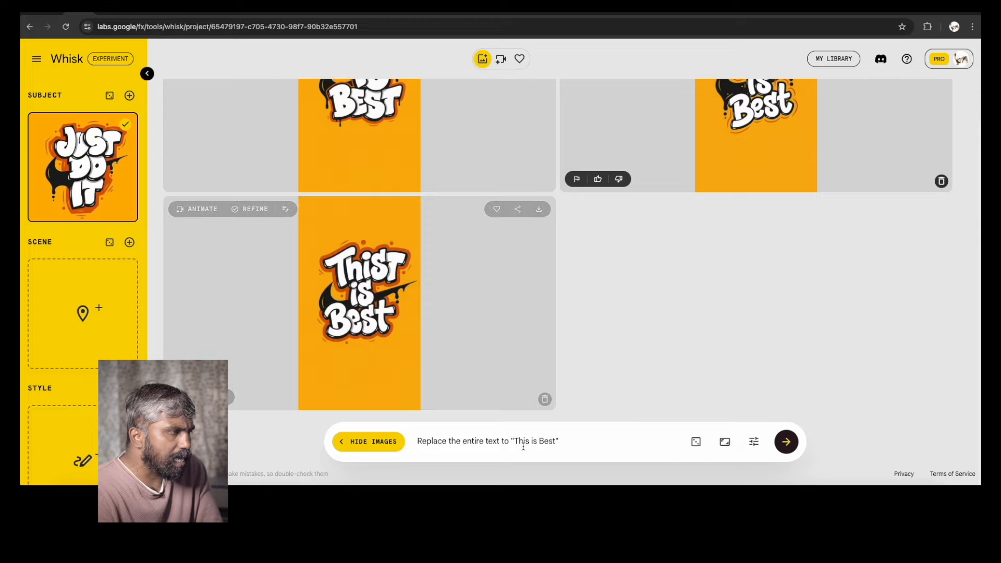
{"action": "left_click", "coordinate": [109, 191]}
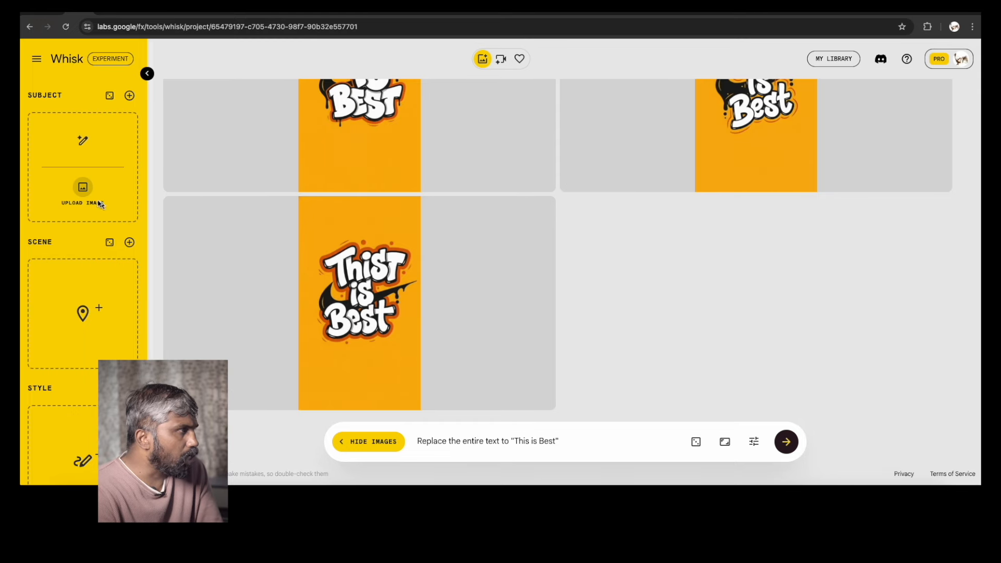
{"action": "left_click", "coordinate": [99, 202]}
{"action": "left_click", "coordinate": [265, 101]}
{"action": "key", "text": "space"}
{"action": "key", "text": "Down"}
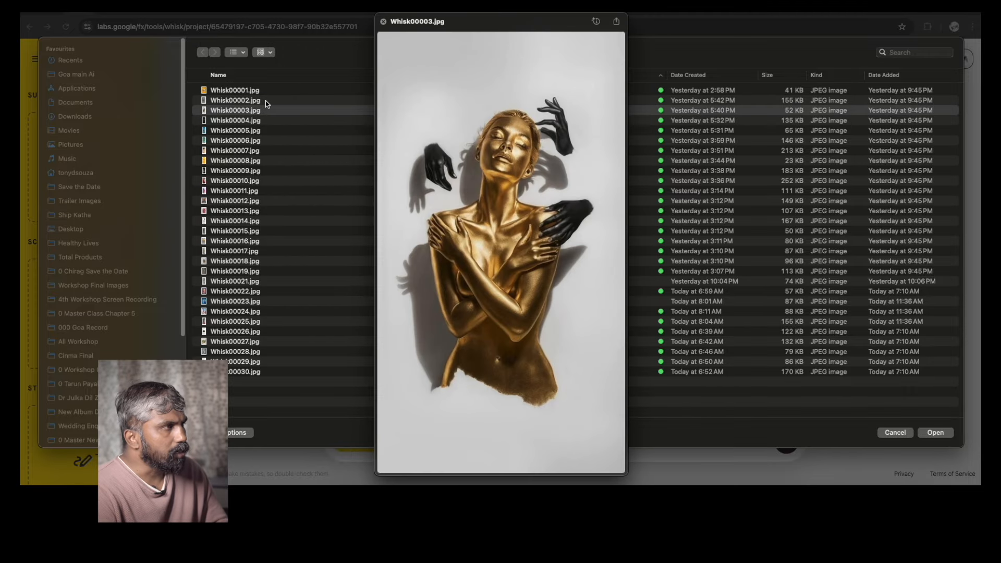
{"action": "key", "text": "space"}
{"action": "left_click", "coordinate": [936, 432]}
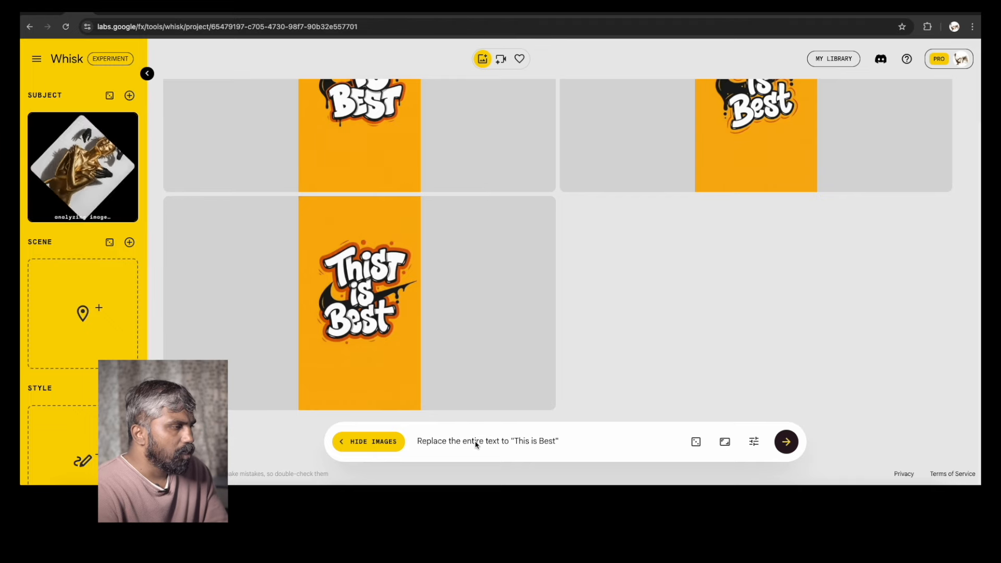
Replace the prompt with 'Replace the women with Indian women wearing lots of jewellery and long hair' and generate
{"action": "left_click_drag", "start_coordinate": [585, 441], "coordinate": [392, 441]}
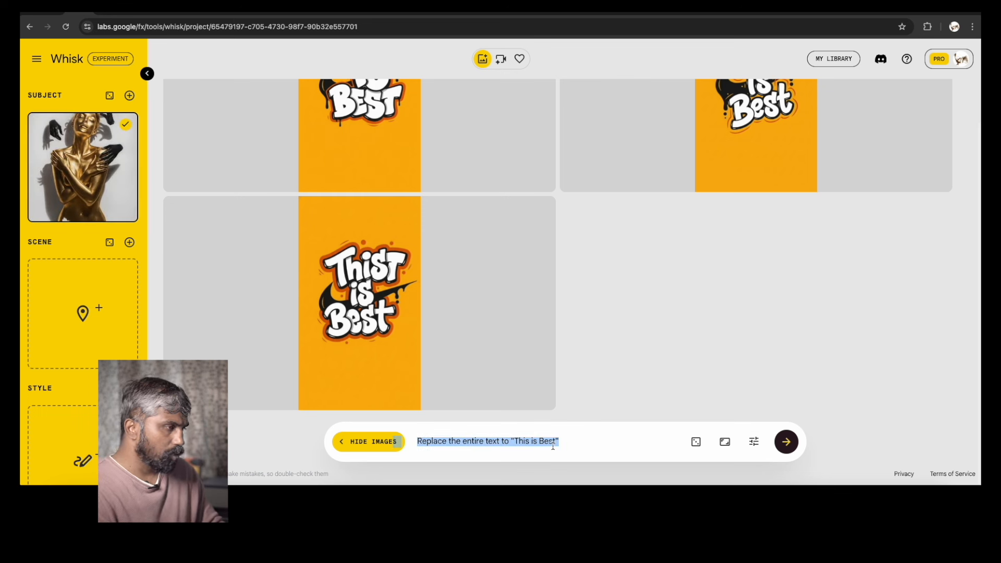
{"action": "left_click", "coordinate": [583, 441]}
{"action": "left_click_drag", "start_coordinate": [583, 442], "coordinate": [409, 441]}
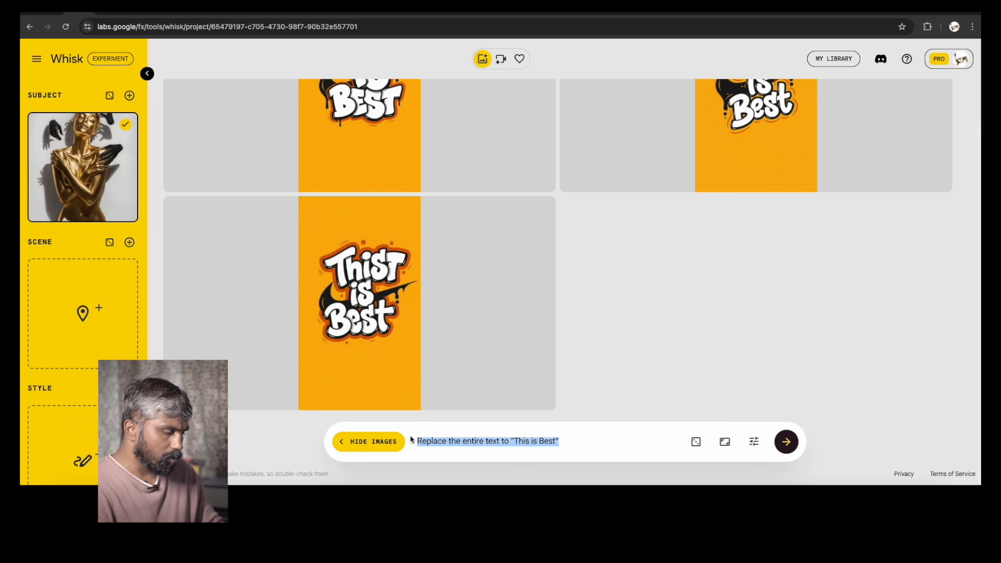
{"action": "type", "text": "Replace the women with Indian"}
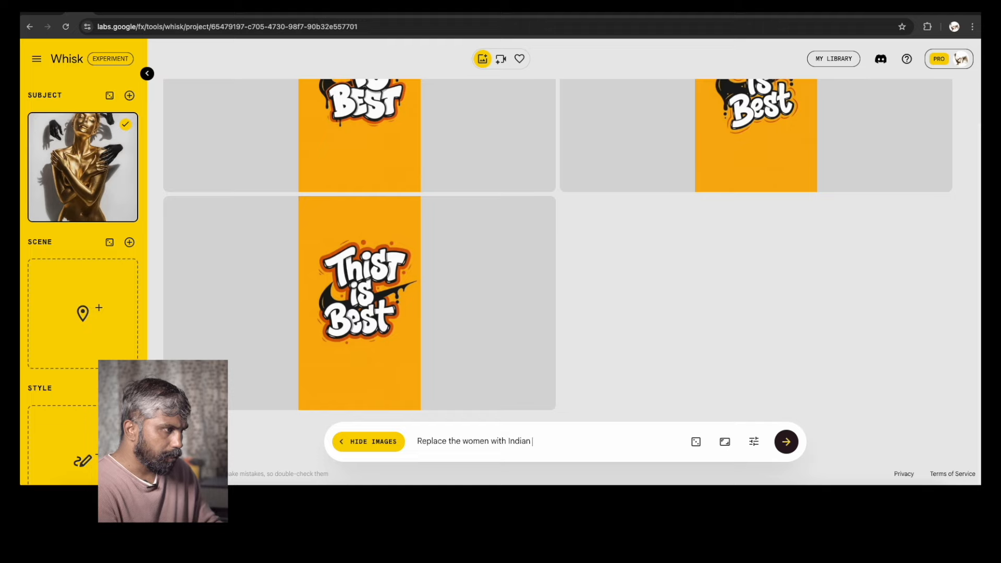
{"action": "type", "text": "omen wearig"}
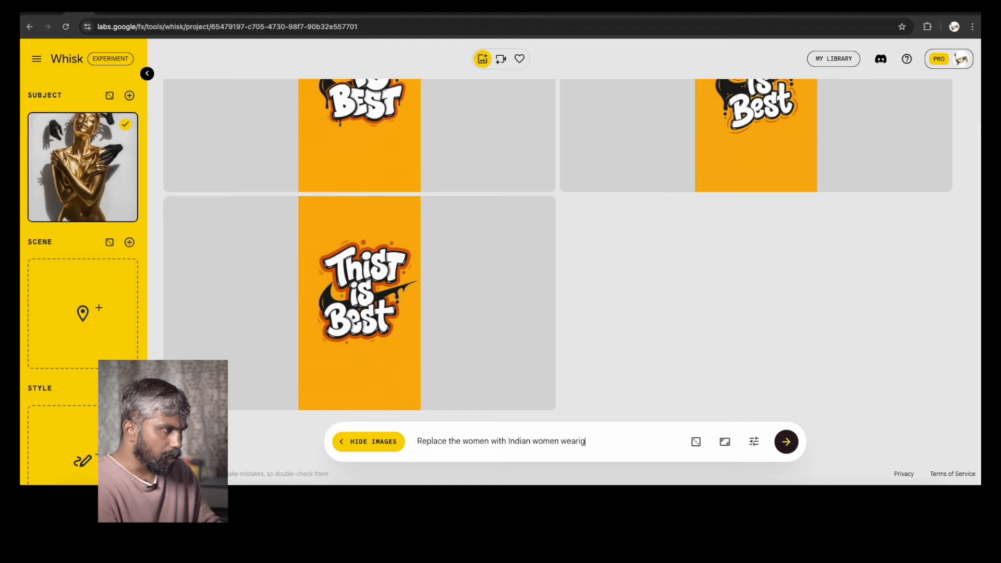
{"action": "key", "text": "BackSpace"}
{"action": "type", "text": "ng lots of "}
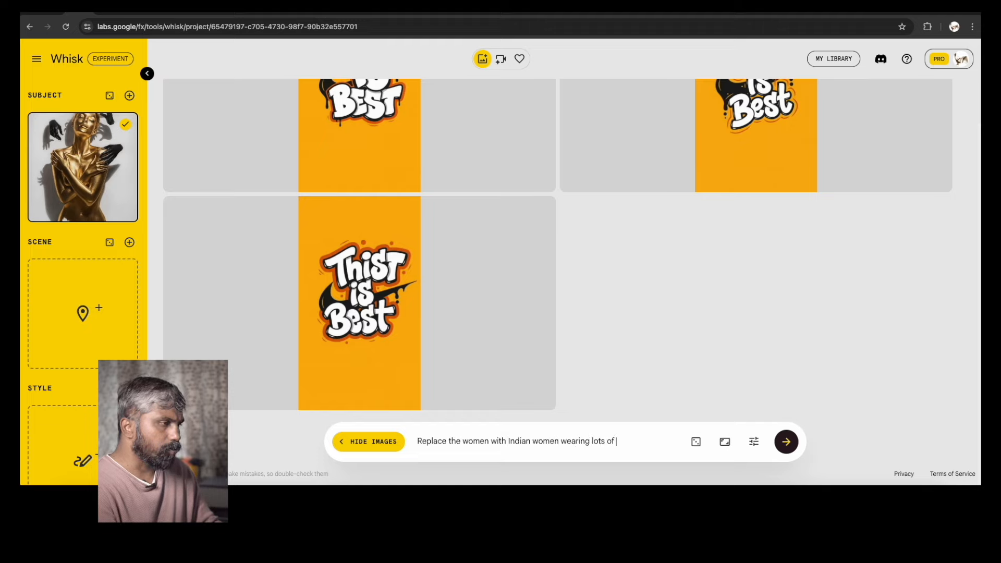
{"action": "type", "text": "jewellery "}
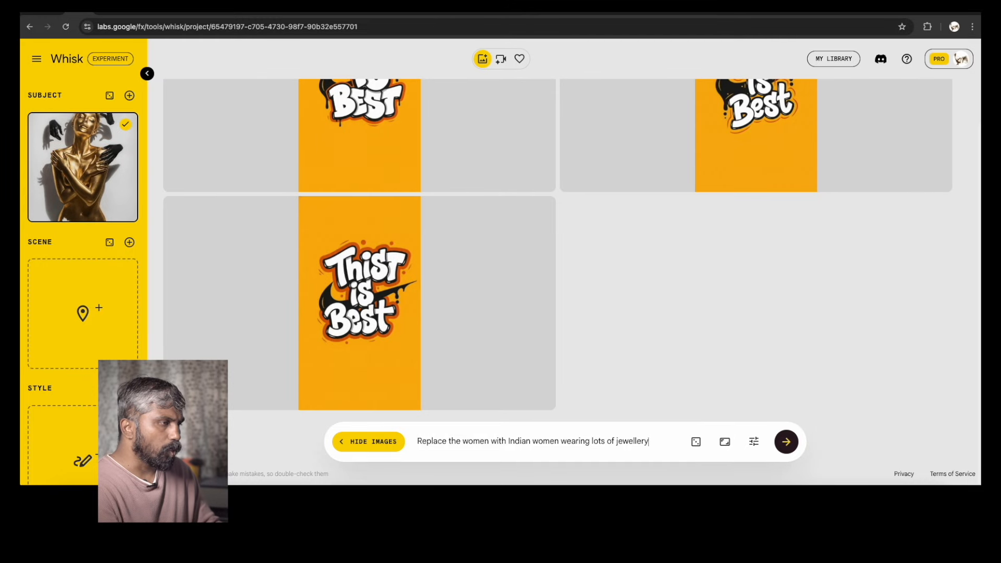
{"action": "type", "text": "and long hair"}
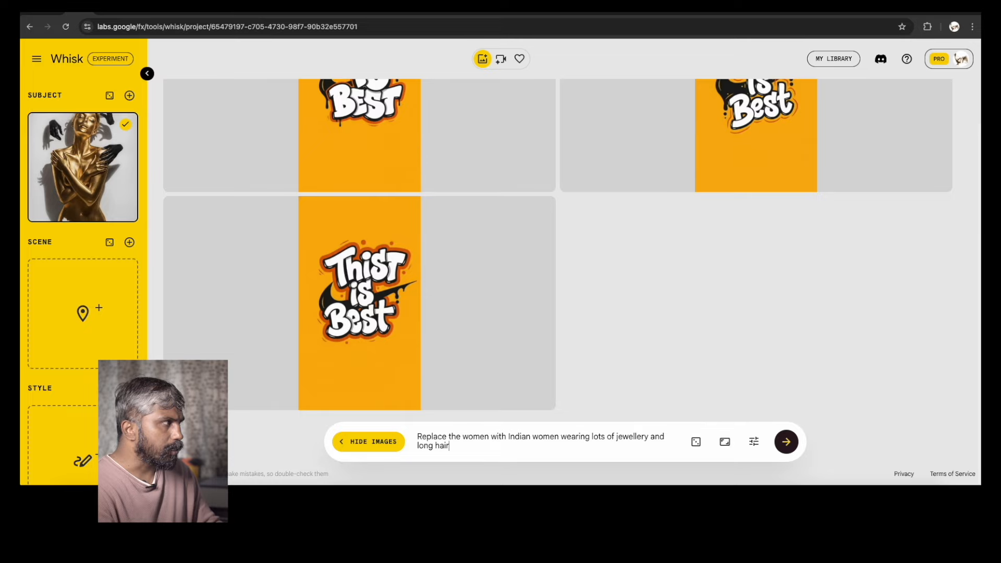
{"action": "key", "text": "Return"}
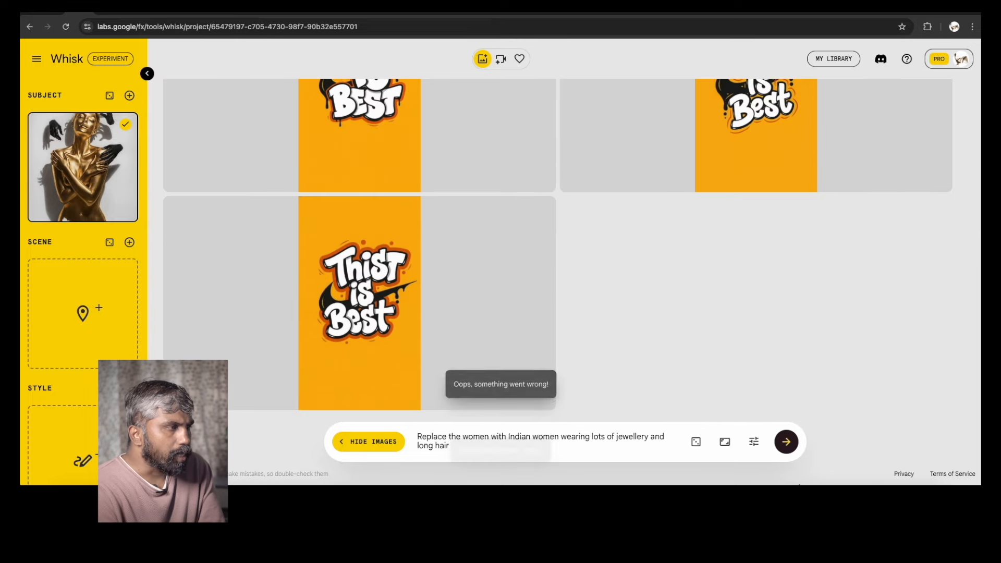
Delete 'long hair' from the end of the prompt and generate again
{"action": "left_click", "coordinate": [725, 442]}
{"action": "left_click", "coordinate": [544, 443]}
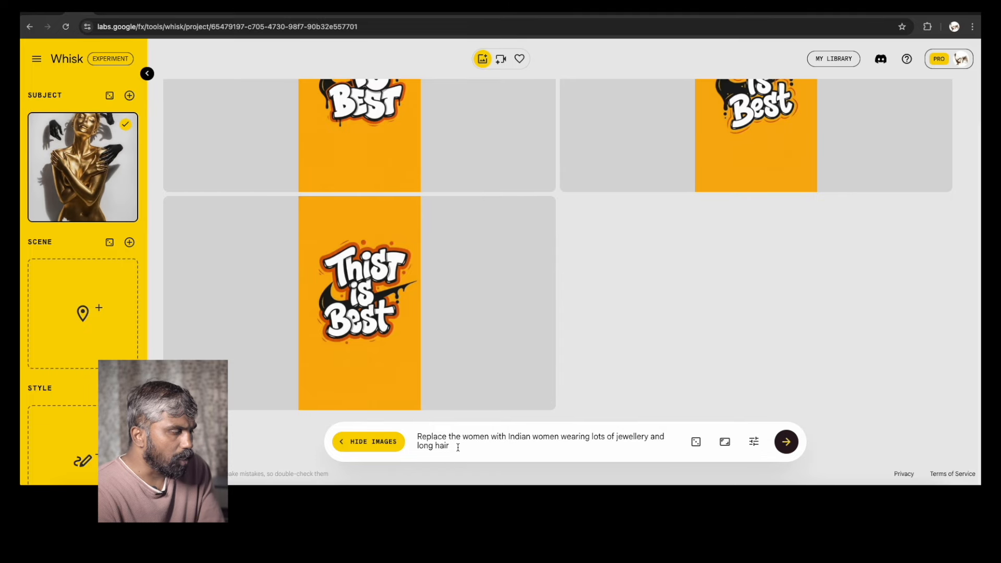
{"action": "left_click_drag", "start_coordinate": [458, 448], "coordinate": [409, 445]}
{"action": "key", "text": "BackSpace"}
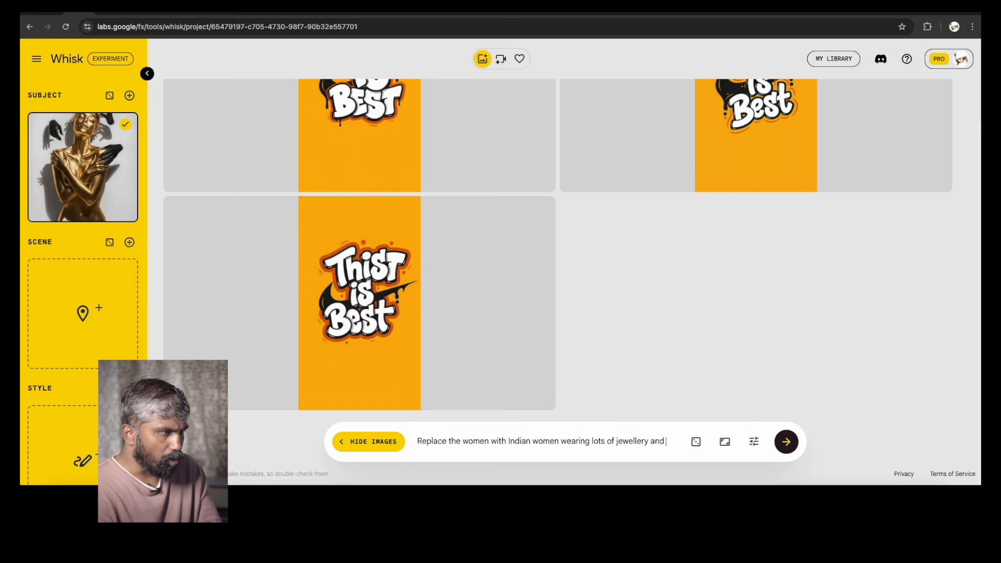
{"action": "key", "text": "Return"}
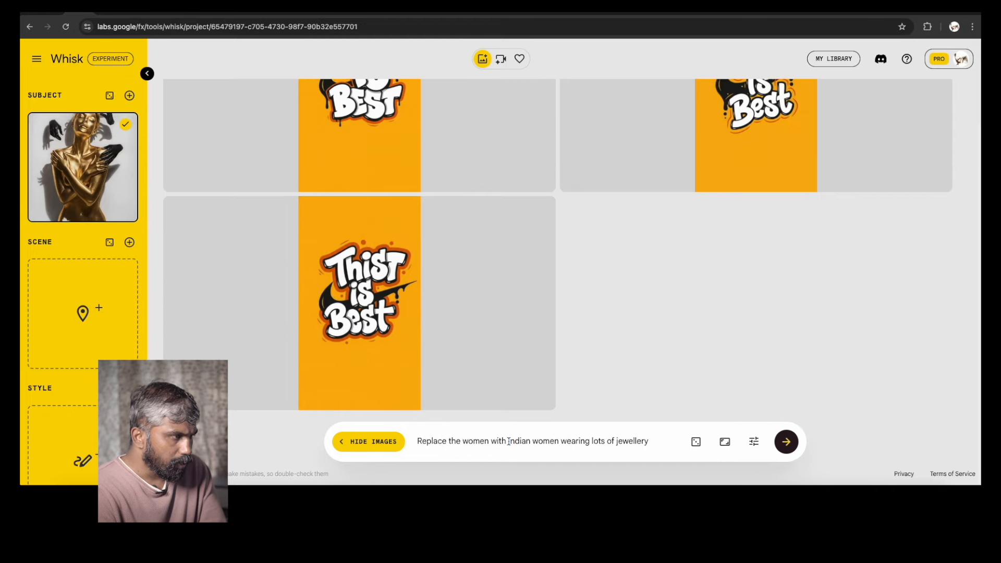
Trim the prompt to 'Indian women wearing lots of jewellery' and generate
{"action": "left_click_drag", "start_coordinate": [508, 443], "coordinate": [417, 442]}
{"action": "key", "text": "BackSpace"}
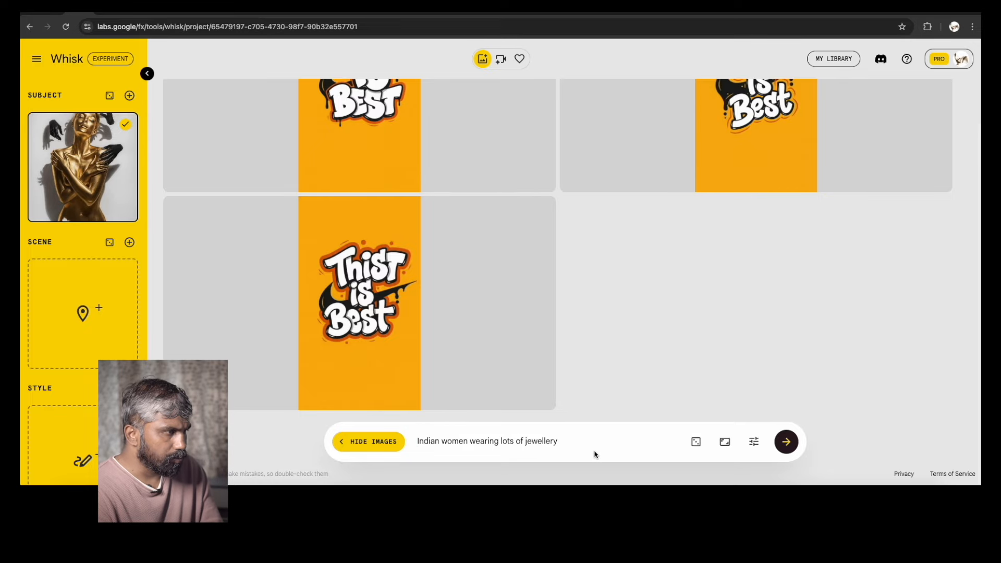
{"action": "key", "text": "Return"}
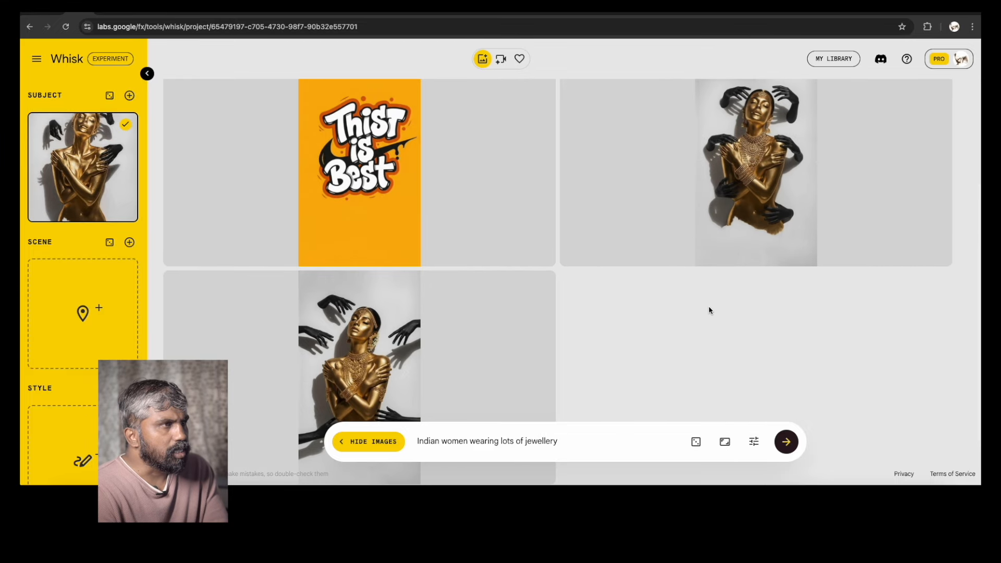
Open the lower-left jewellery result in Refine mode
{"action": "scroll", "coordinate": [708, 305], "scroll_direction": "down", "scroll_amount": 2}
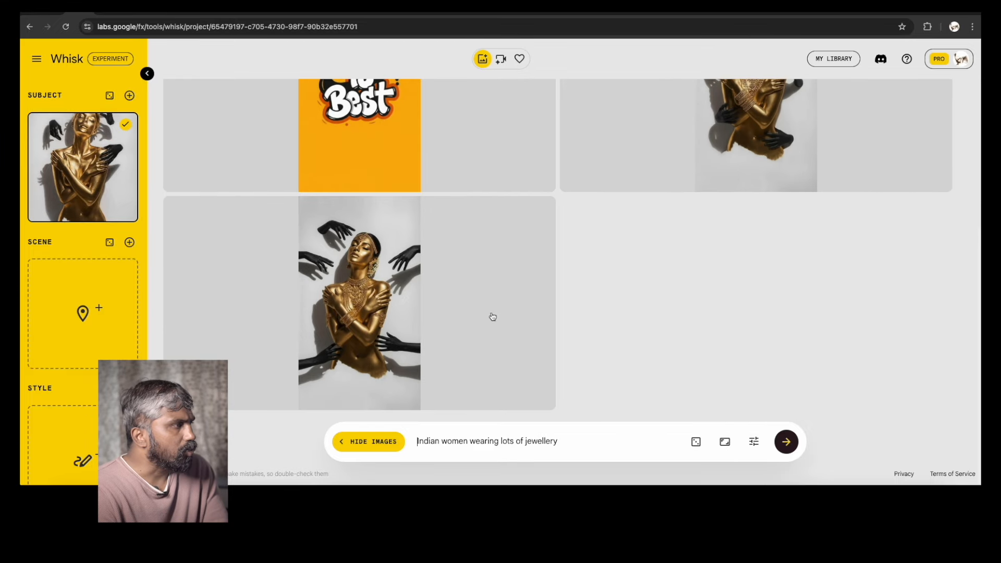
{"action": "left_click", "coordinate": [332, 265]}
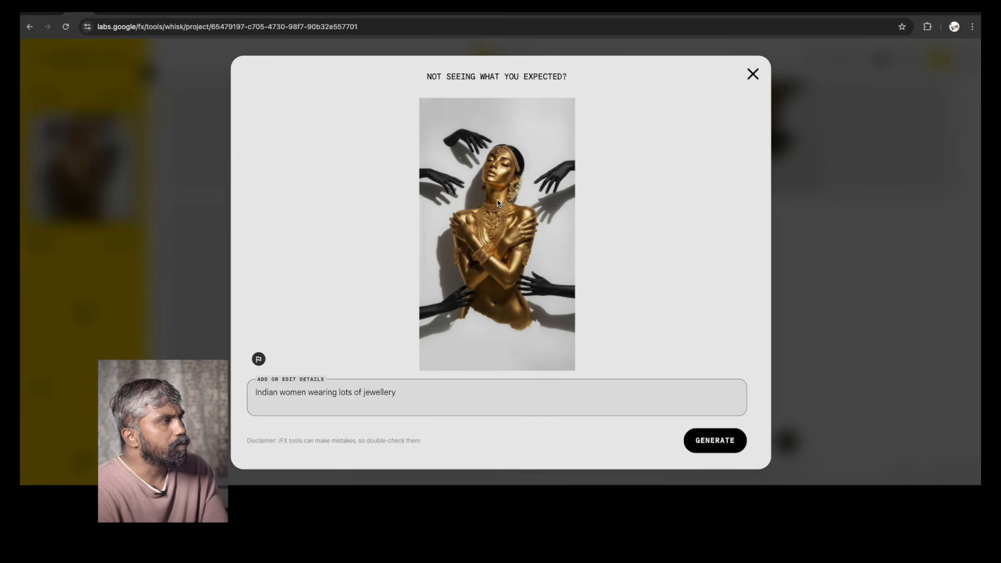
{"action": "left_click", "coordinate": [754, 74]}
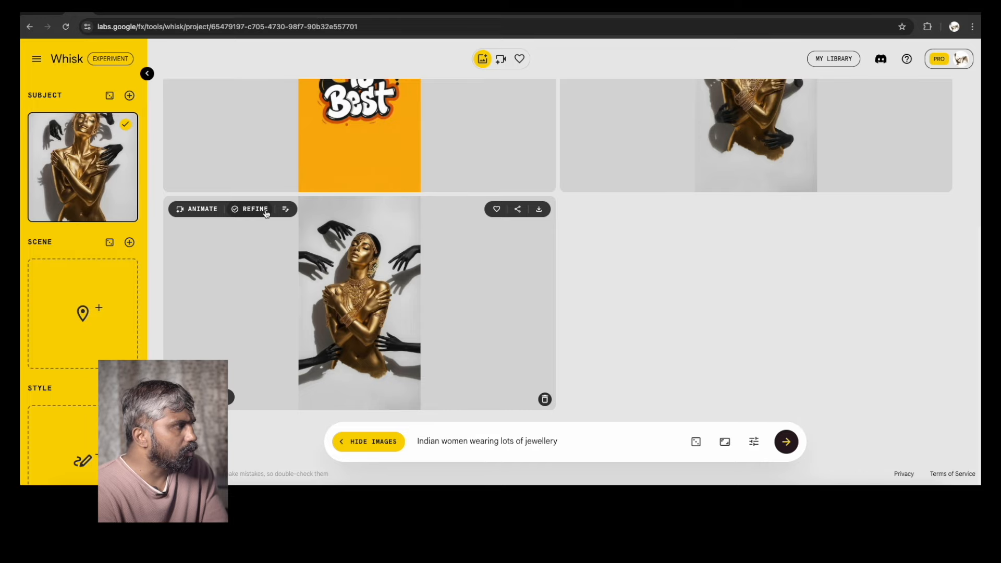
{"action": "left_click", "coordinate": [248, 210]}
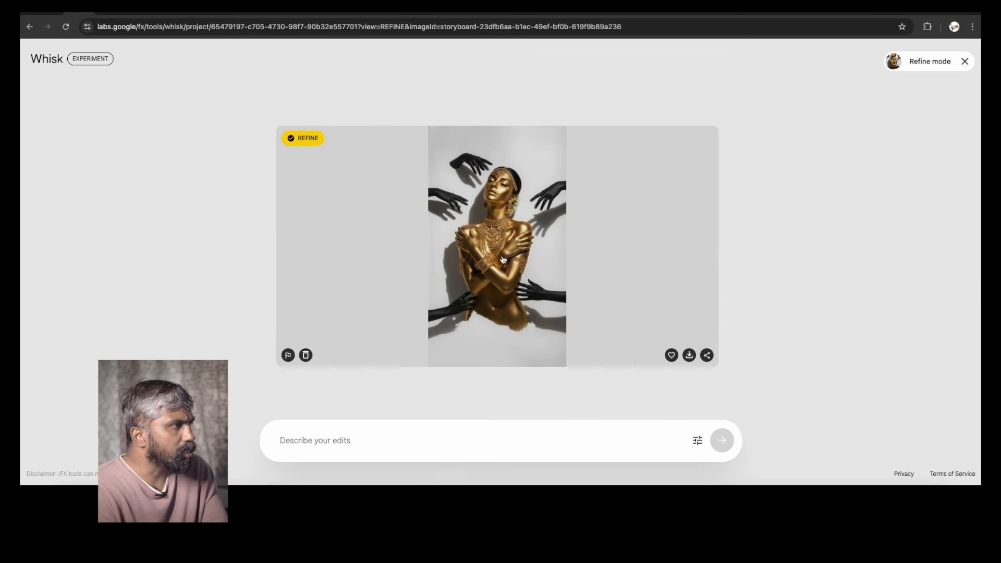
Enter the refine edit 'she is looking at camera' and submit it
{"action": "left_click", "coordinate": [327, 440]}
{"action": "type", "text": "she is looking at caemra"}
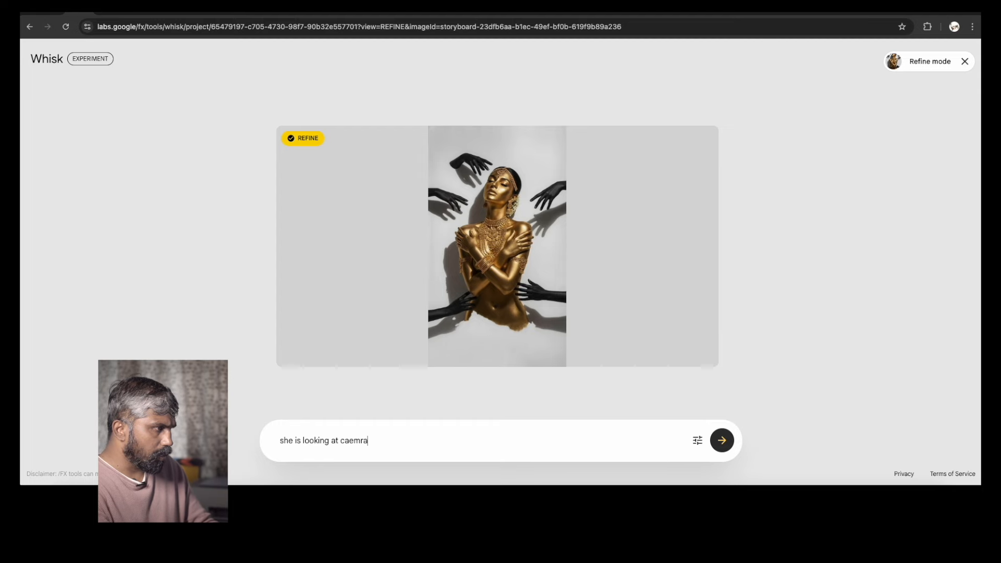
{"action": "key", "text": "Return"}
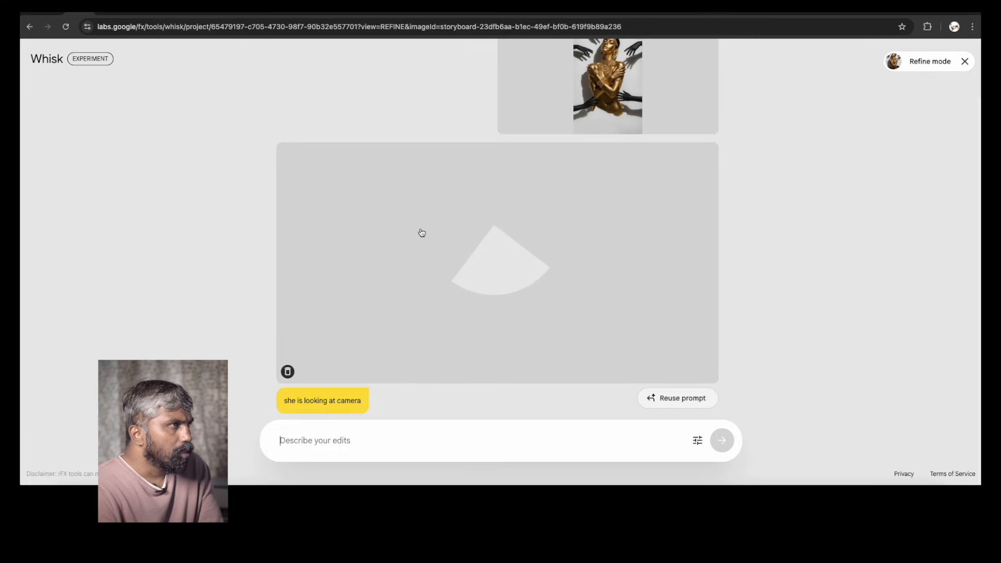
Leave Refine mode and browse through the generated jewellery results
{"action": "left_click", "coordinate": [965, 60]}
{"action": "scroll", "coordinate": [599, 286], "scroll_direction": "up", "scroll_amount": 2}
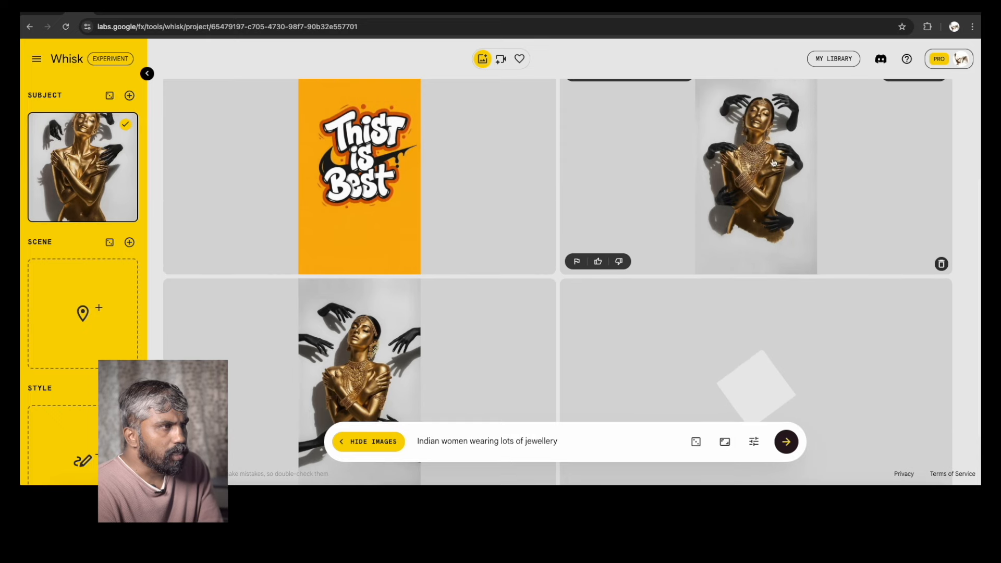
{"action": "scroll", "coordinate": [771, 196], "scroll_direction": "up", "scroll_amount": 1}
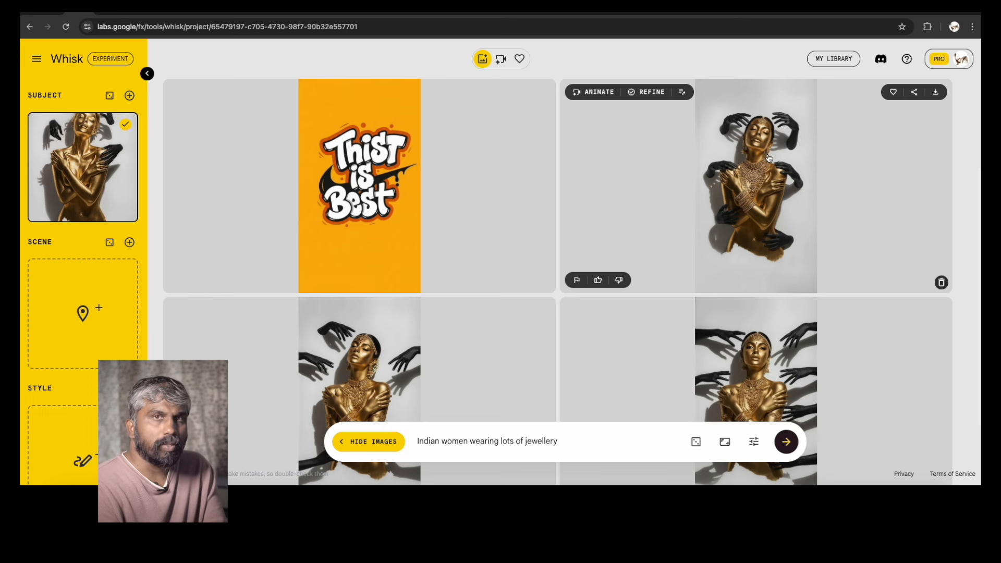
{"action": "scroll", "coordinate": [761, 298], "scroll_direction": "down", "scroll_amount": 2}
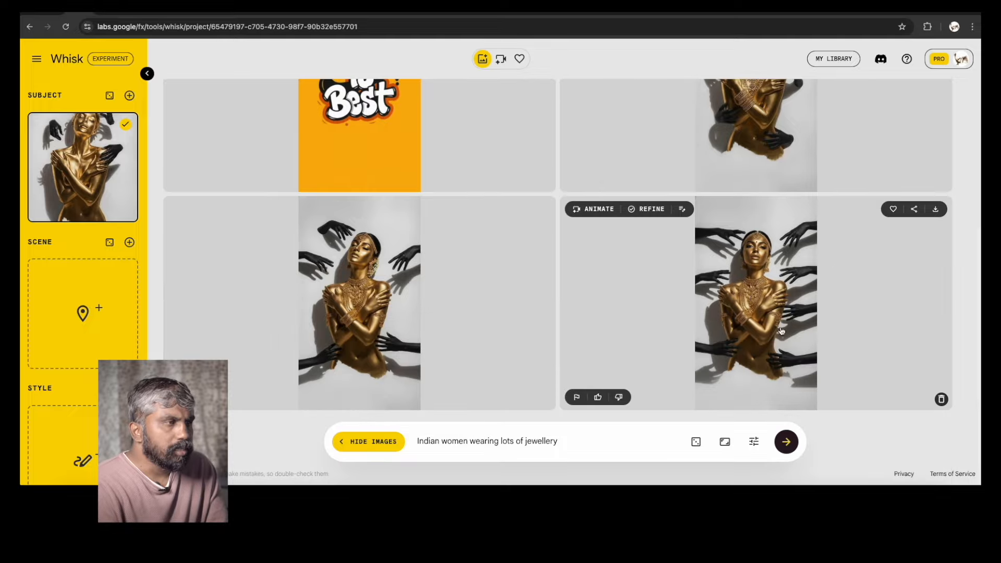
{"action": "scroll", "coordinate": [788, 318], "scroll_direction": "up", "scroll_amount": 1}
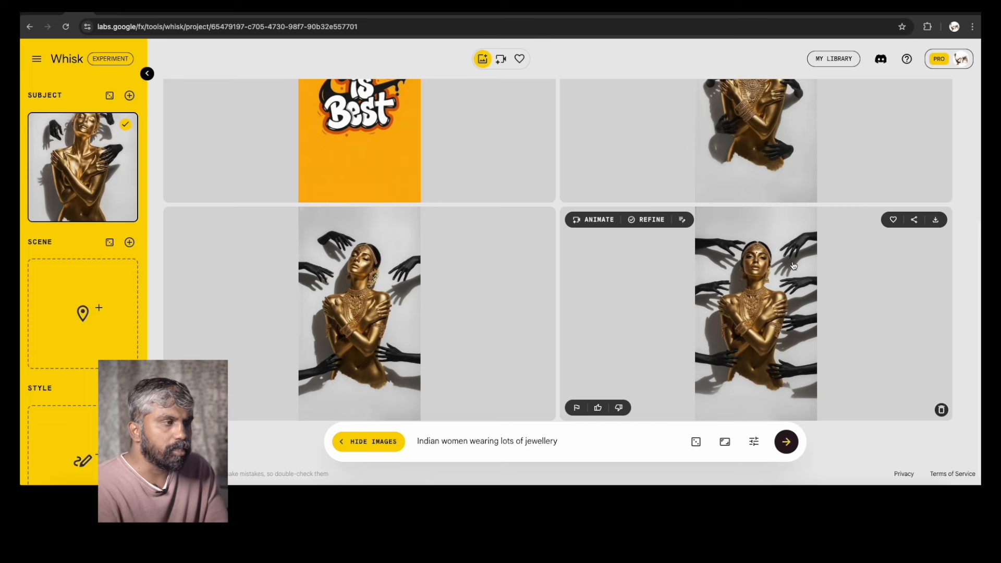
Favourite the lower-right jewellery result
{"action": "left_click", "coordinate": [893, 219]}
{"action": "left_click", "coordinate": [768, 272]}
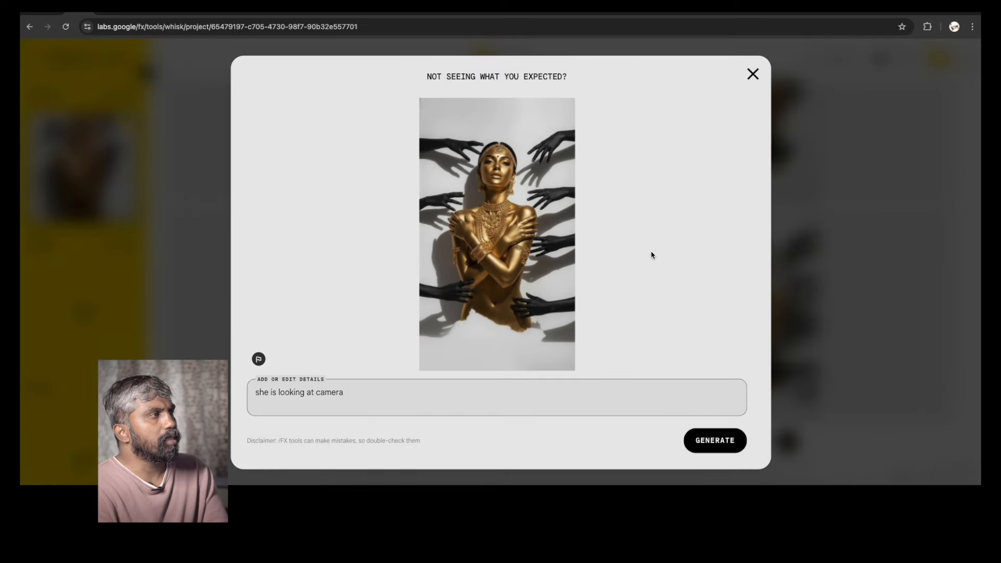
{"action": "left_click", "coordinate": [753, 74]}
Remove the current subject image and upload Whisk00014.jpg, the chicken picture, as the new subject
{"action": "left_click", "coordinate": [125, 209]}
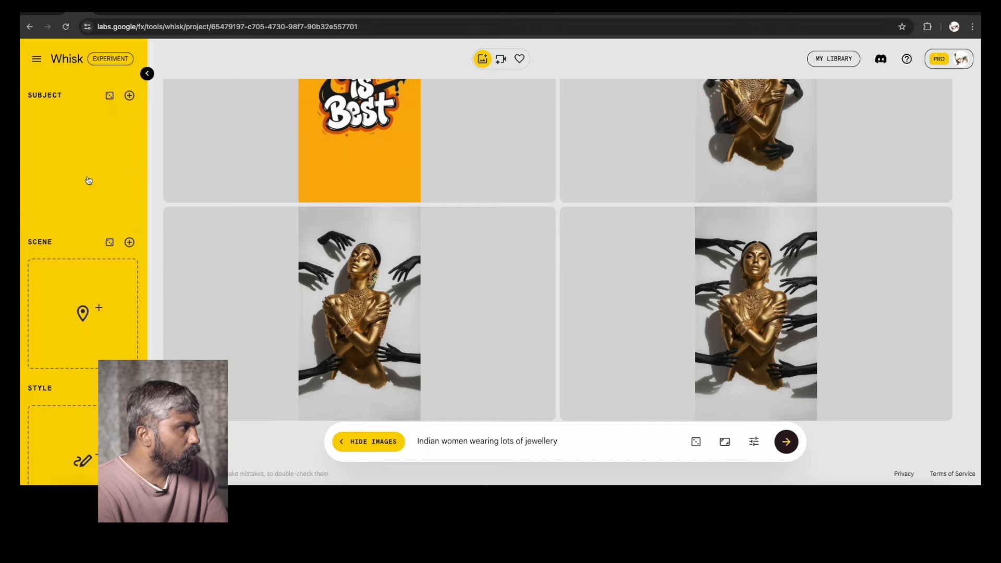
{"action": "left_click", "coordinate": [99, 173]}
{"action": "left_click", "coordinate": [313, 121]}
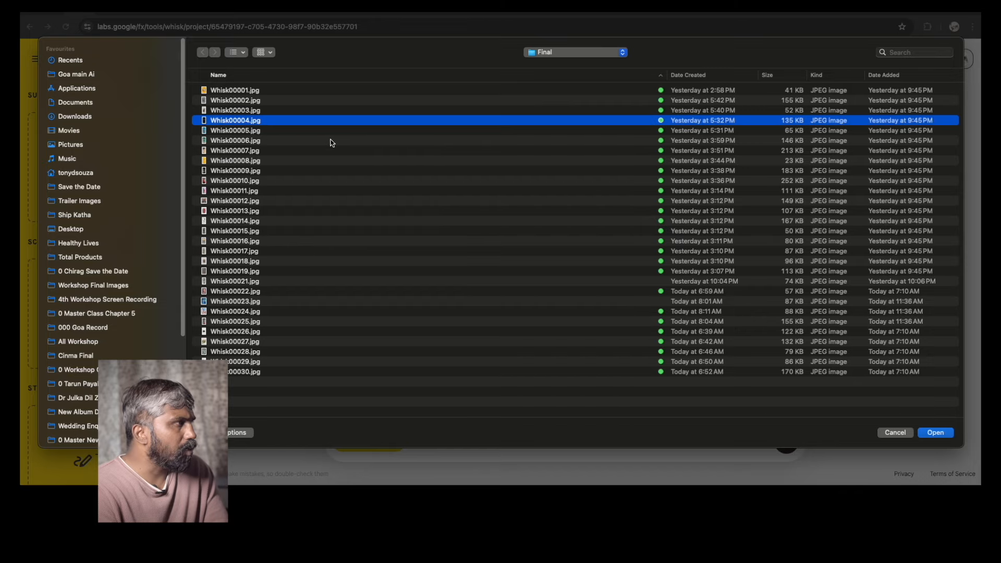
{"action": "key", "text": "space"}
{"action": "key", "text": "Up"}
{"action": "key", "text": "Down"}
{"action": "key", "text": "Down"}
{"action": "key", "text": "Down"}
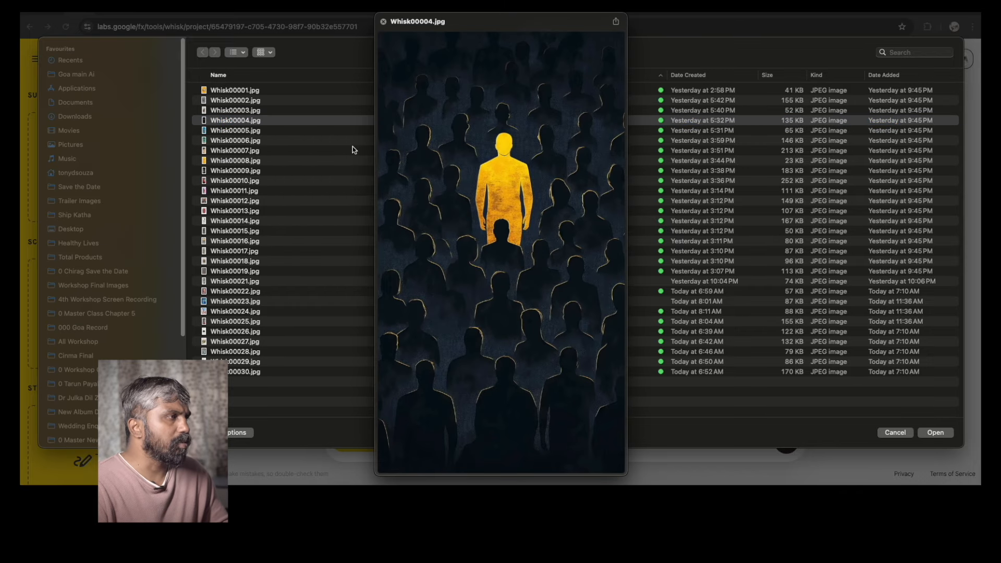
{"action": "key", "text": "Down"}
{"action": "key", "text": "Down"}
{"action": "key", "text": "Down"}
{"action": "key", "text": "Down"}
{"action": "key", "text": "Down"}
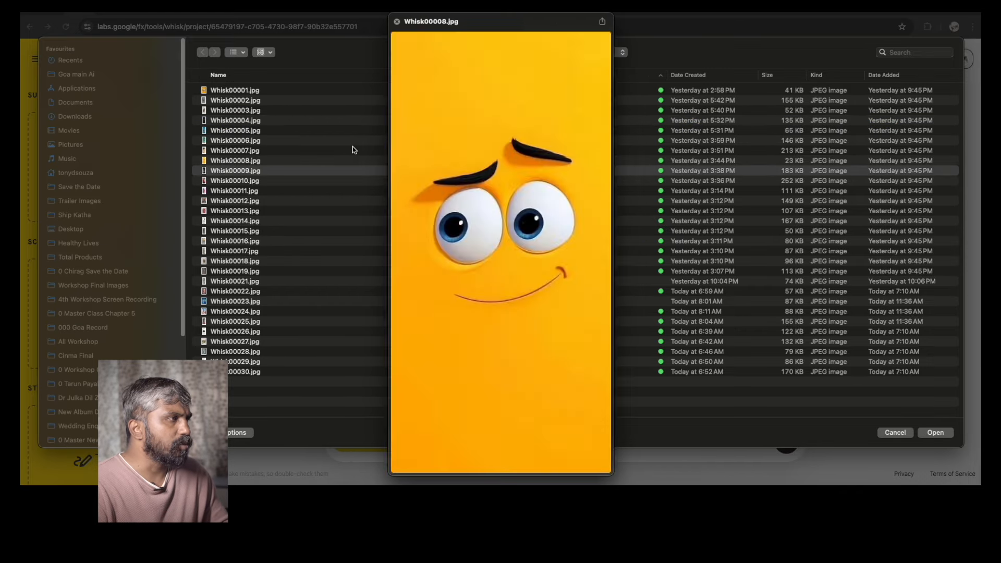
{"action": "key", "text": "Down"}
{"action": "key", "text": "Down"}
{"action": "key", "text": "Down"}
{"action": "key", "text": "Down"}
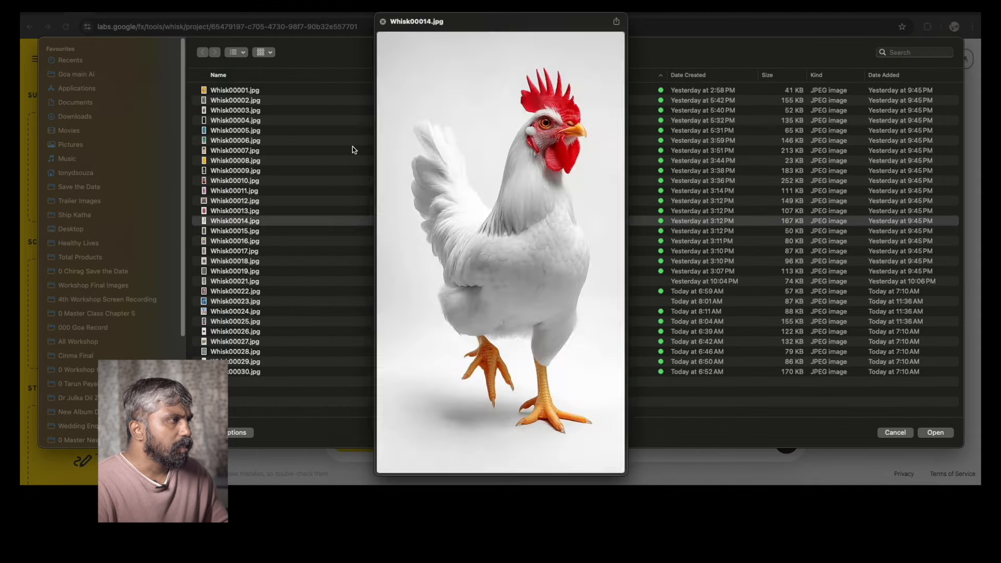
{"action": "key", "text": "Up"}
{"action": "key", "text": "space"}
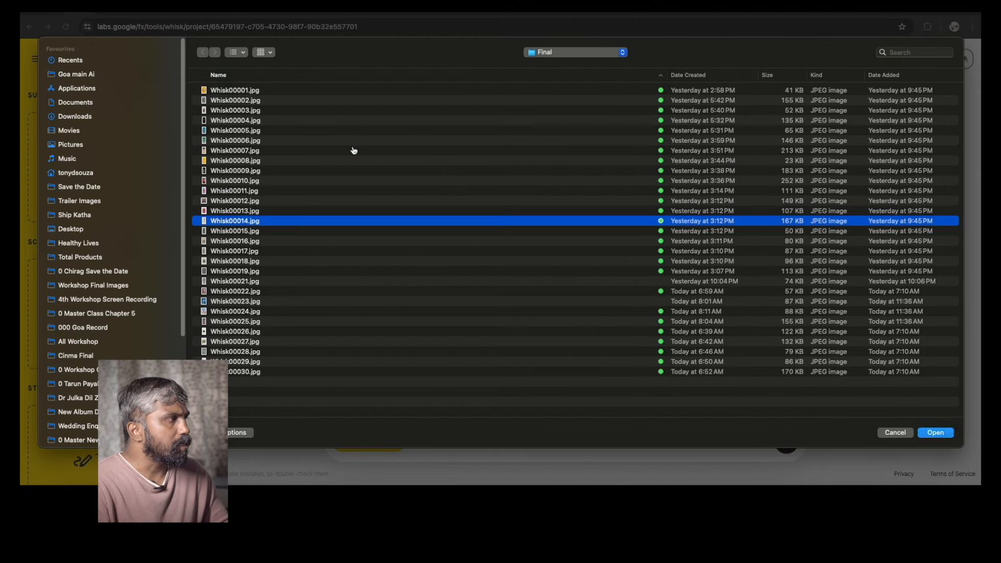
{"action": "key", "text": "Return"}
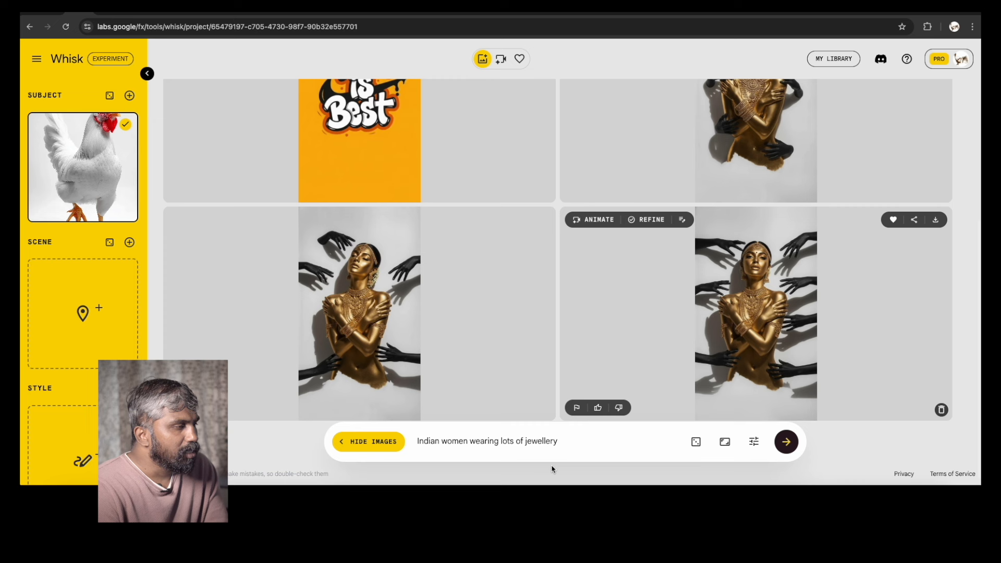
Replace the prompt with 'a cat' and generate
{"action": "left_click_drag", "start_coordinate": [569, 442], "coordinate": [398, 441]}
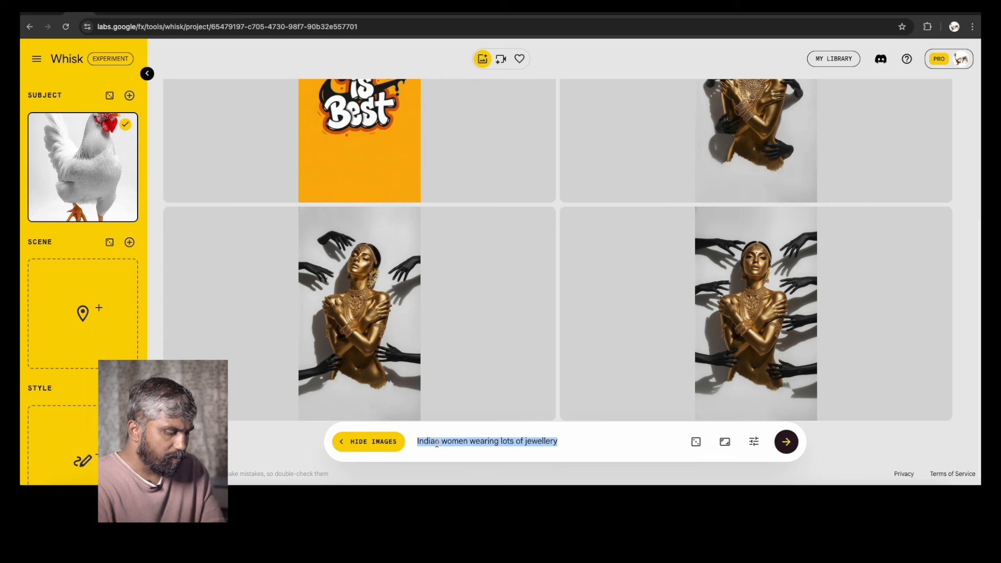
{"action": "key", "text": "BackSpace"}
{"action": "type", "text": "a cat"}
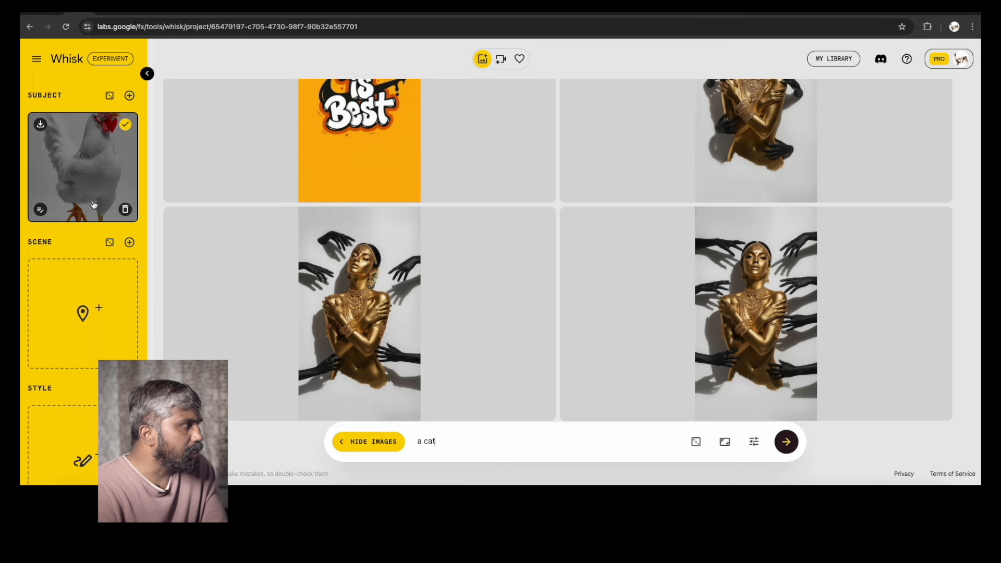
{"action": "left_click", "coordinate": [788, 443]}
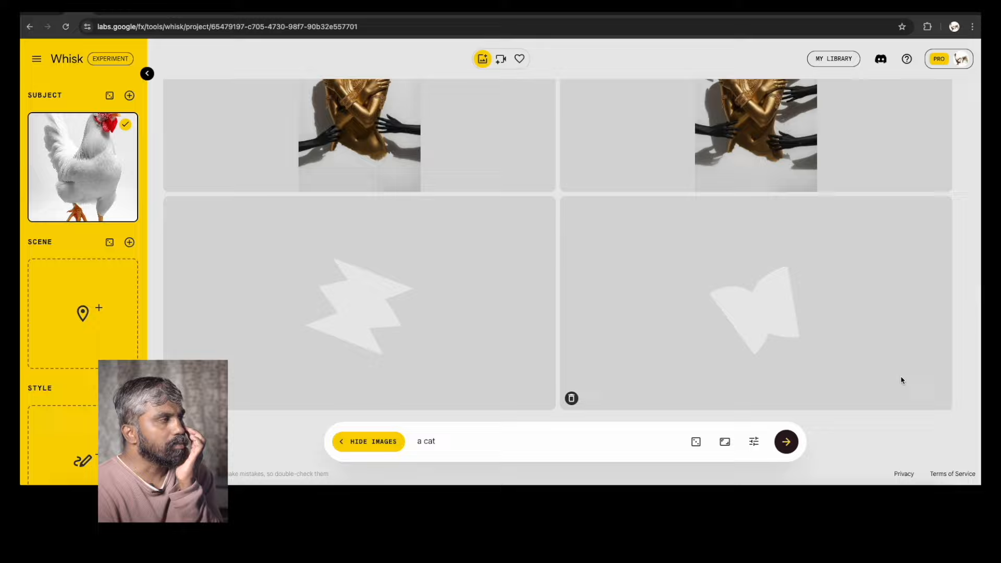
Inspect the seed settings and the aspect ratio options
{"action": "left_click", "coordinate": [754, 442]}
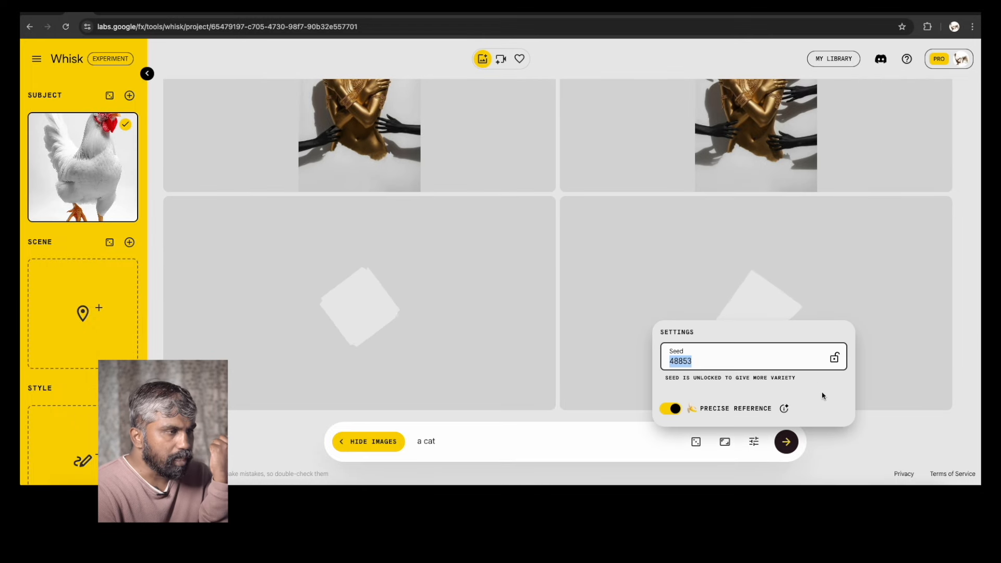
{"action": "left_click", "coordinate": [725, 442]}
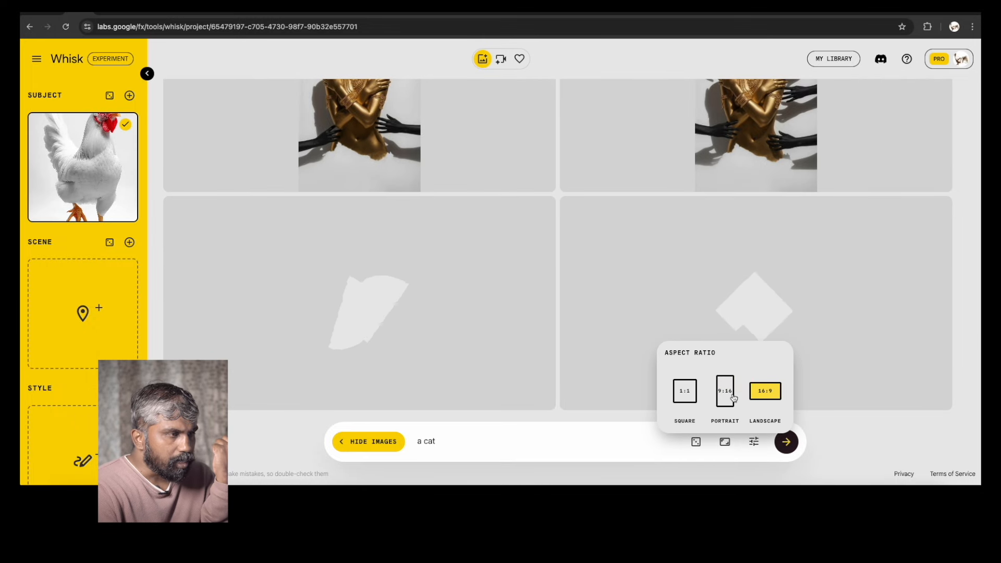
{"action": "left_click", "coordinate": [518, 440]}
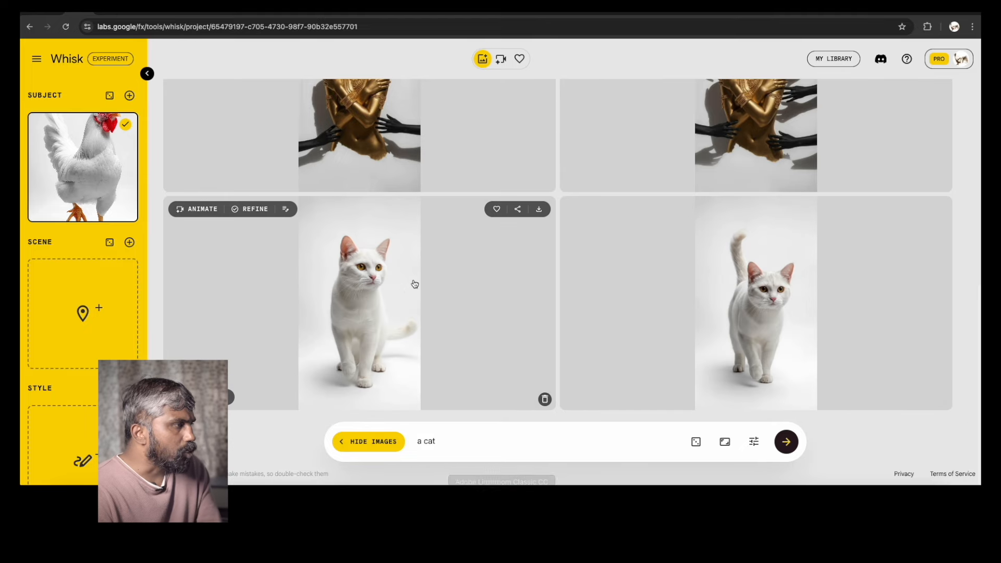
Favourite the first cat result, then change the prompt to 'a tiger' and generate
{"action": "left_click", "coordinate": [497, 209]}
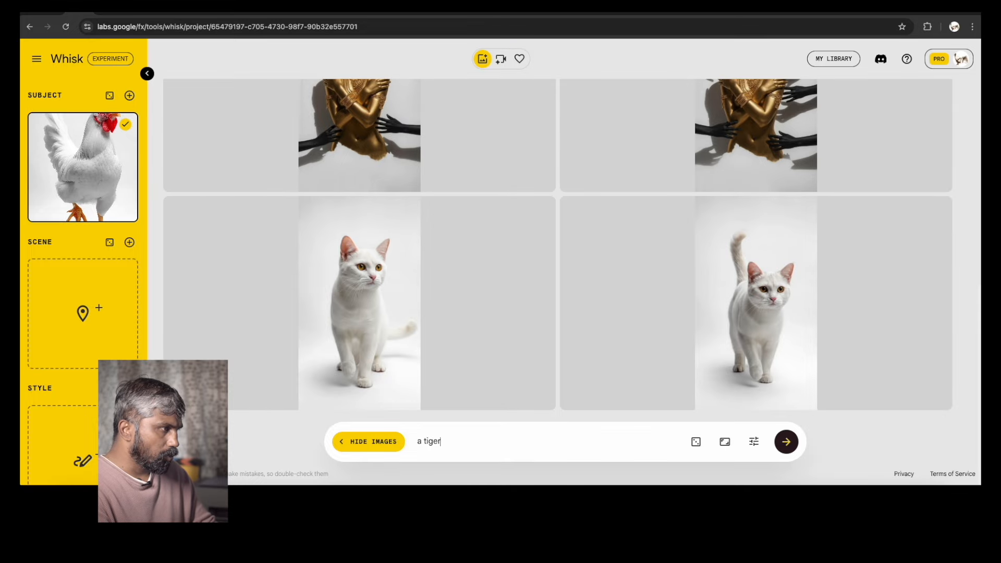
{"action": "key", "text": "Return"}
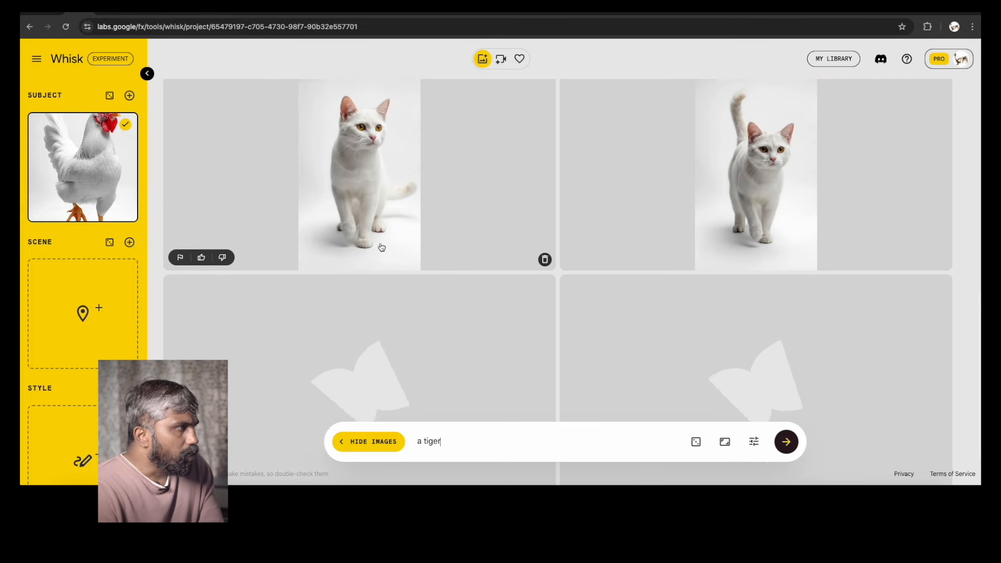
Favourite the first tiger result
{"action": "left_click", "coordinate": [382, 248]}
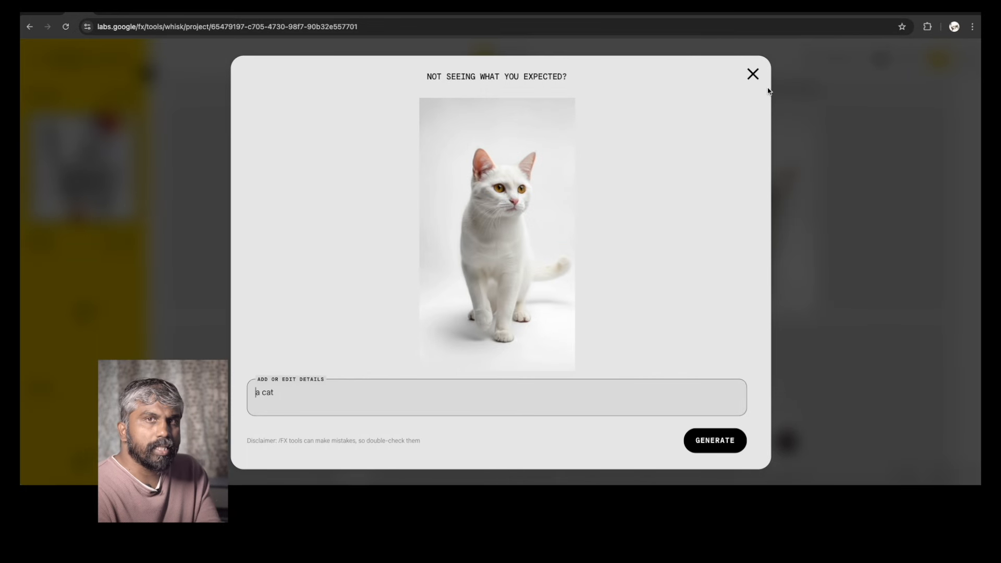
{"action": "left_click", "coordinate": [754, 75]}
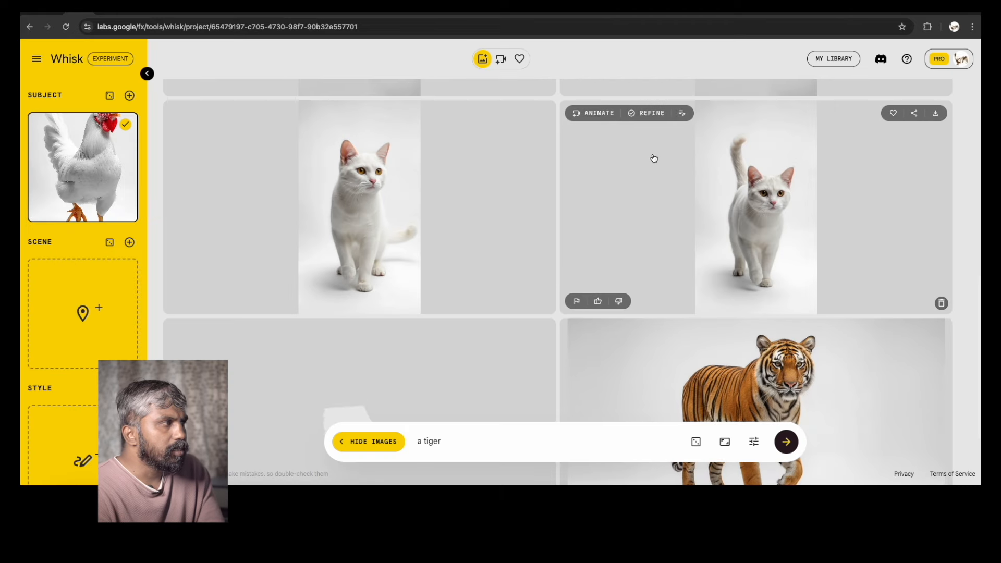
{"action": "scroll", "coordinate": [505, 223], "scroll_direction": "down", "scroll_amount": 3}
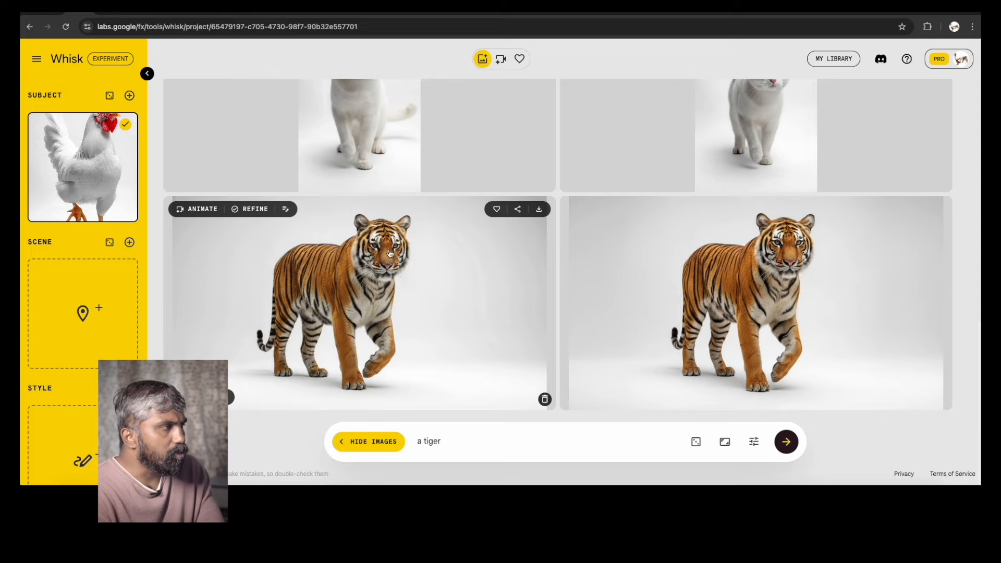
{"action": "left_click", "coordinate": [497, 208]}
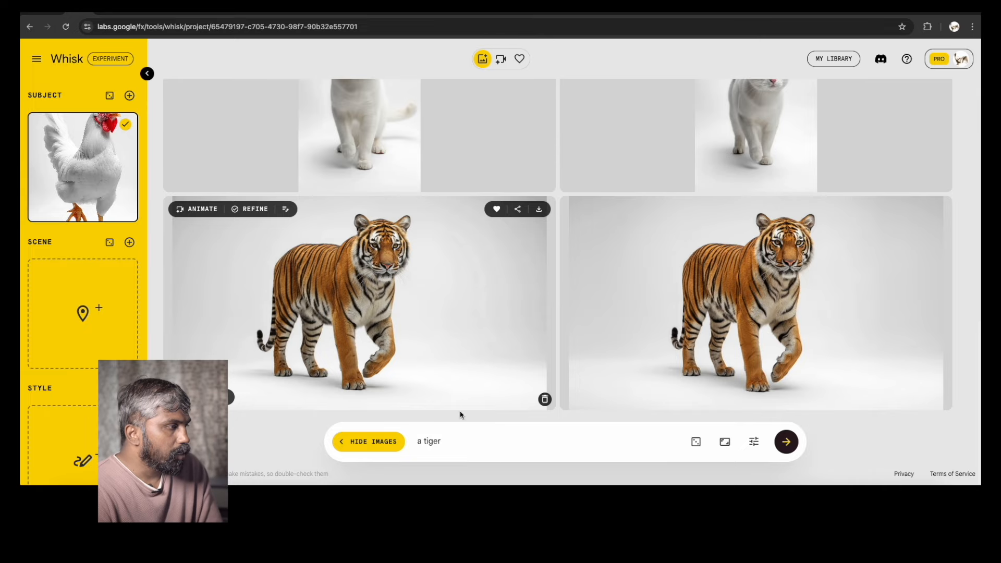
Clear the prompt, remove the chicken subject and upload Whisk00007.jpg as the new subject image
{"action": "left_click", "coordinate": [453, 443]}
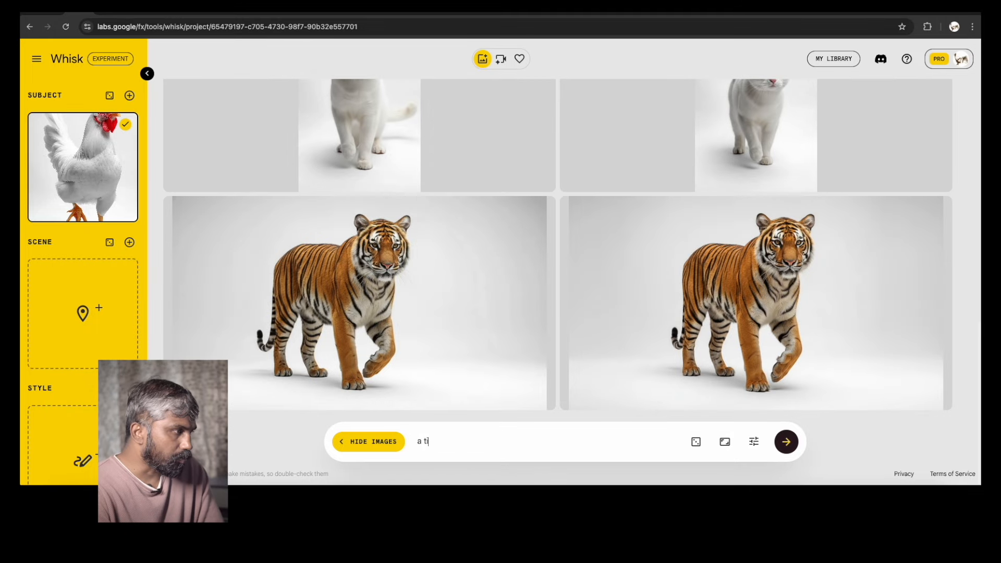
{"action": "key", "text": "BackSpace"}
{"action": "mouse_move", "coordinate": [96, 190]}
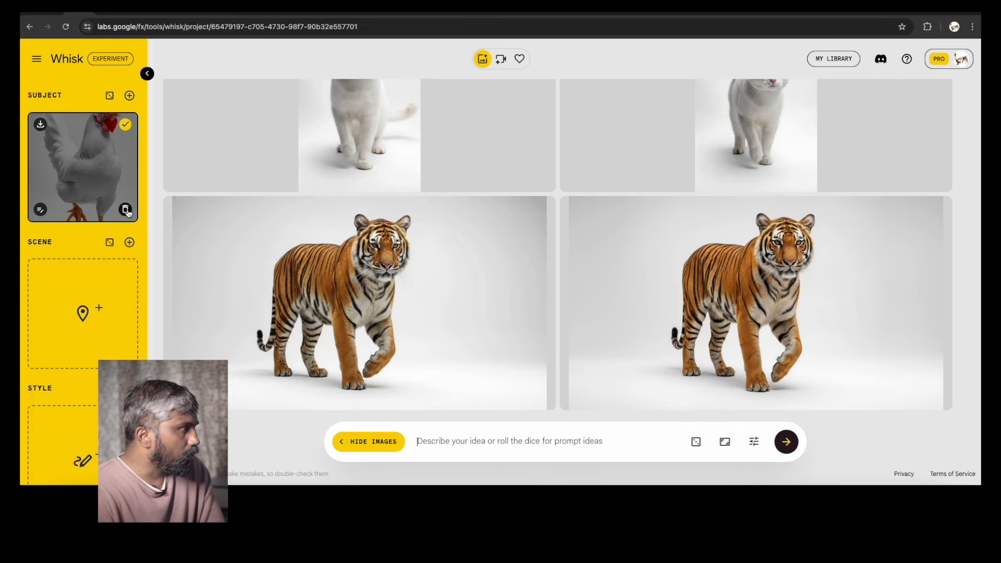
{"action": "left_click", "coordinate": [125, 212]}
{"action": "left_click", "coordinate": [82, 191]}
{"action": "left_click", "coordinate": [251, 191]}
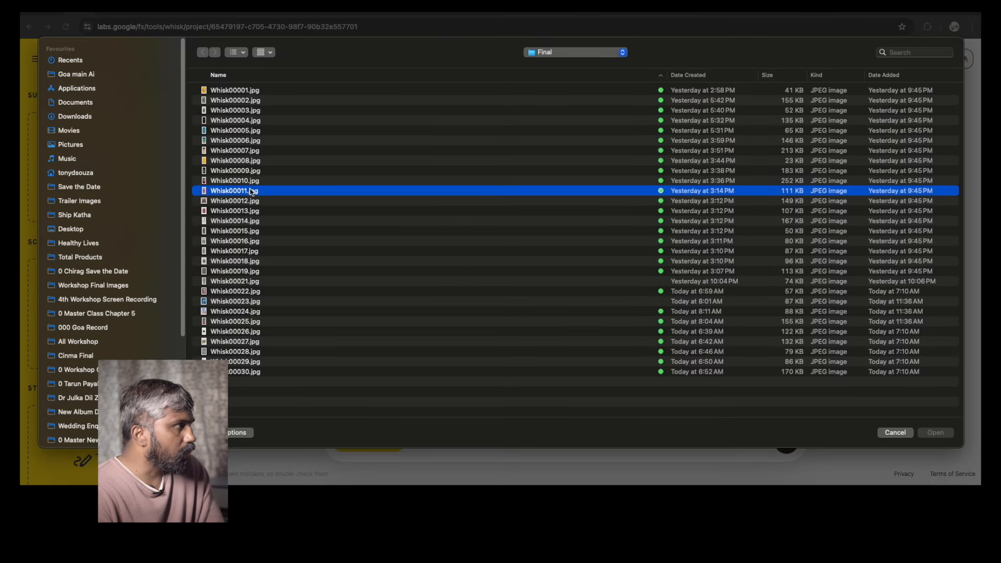
{"action": "key", "text": "space"}
{"action": "key", "text": "Up"}
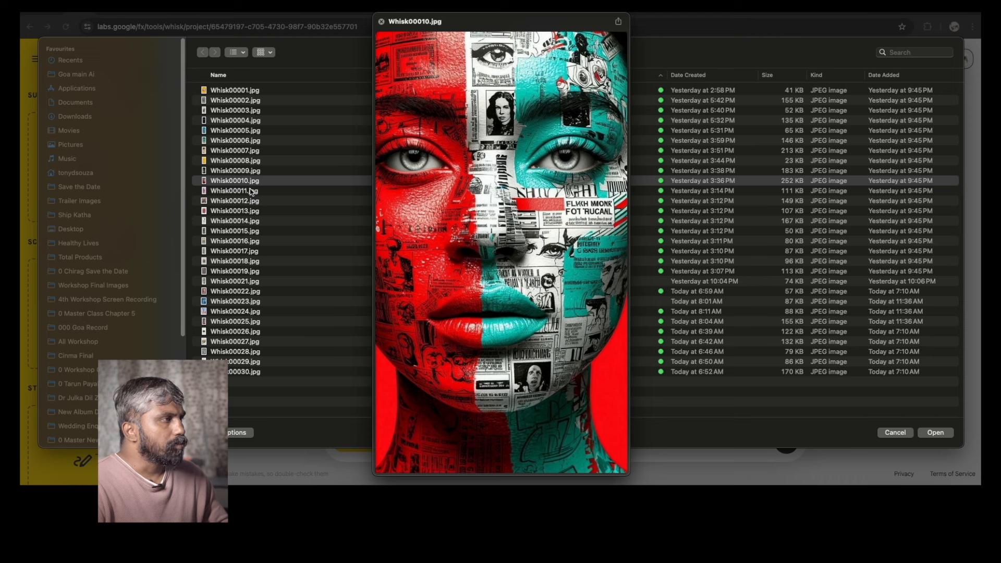
{"action": "key", "text": "Down"}
{"action": "key", "text": "Down"}
{"action": "key", "text": "Down"}
{"action": "key", "text": "Up"}
{"action": "key", "text": "Up"}
{"action": "key", "text": "Up"}
{"action": "key", "text": "Up"}
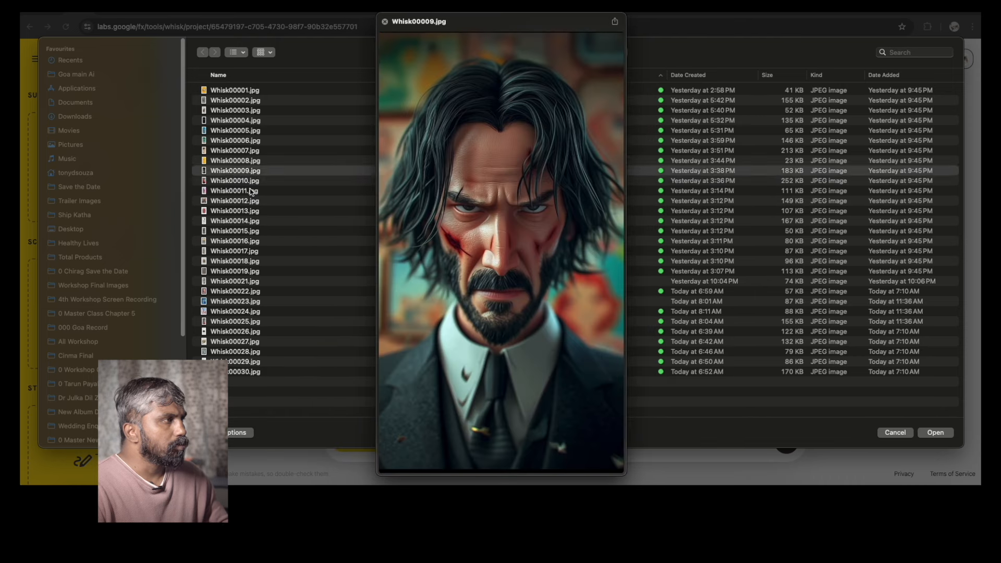
{"action": "key", "text": "Up"}
{"action": "key", "text": "Up"}
{"action": "key", "text": "Up"}
{"action": "key", "text": "Down"}
{"action": "key", "text": "space"}
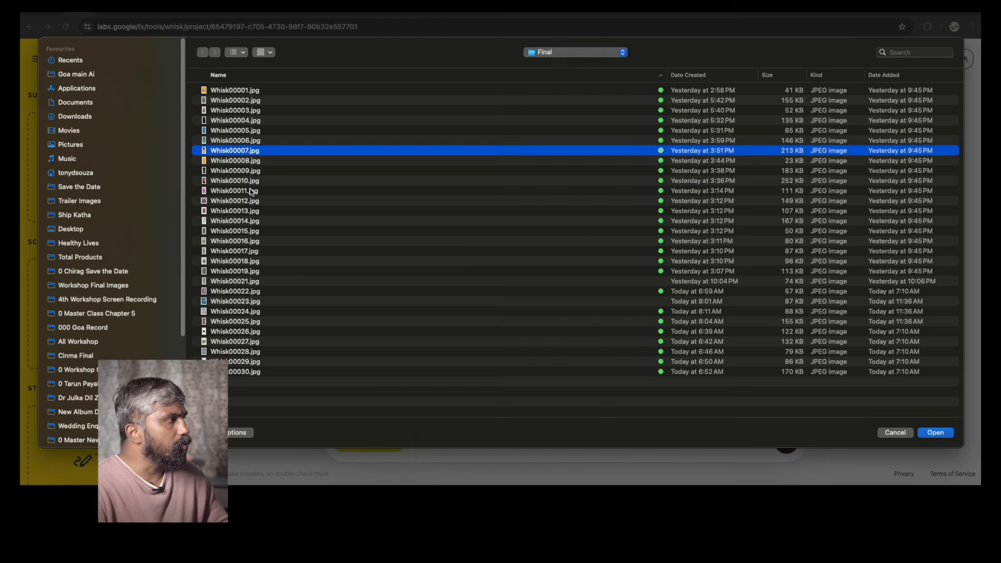
{"action": "key", "text": "Return"}
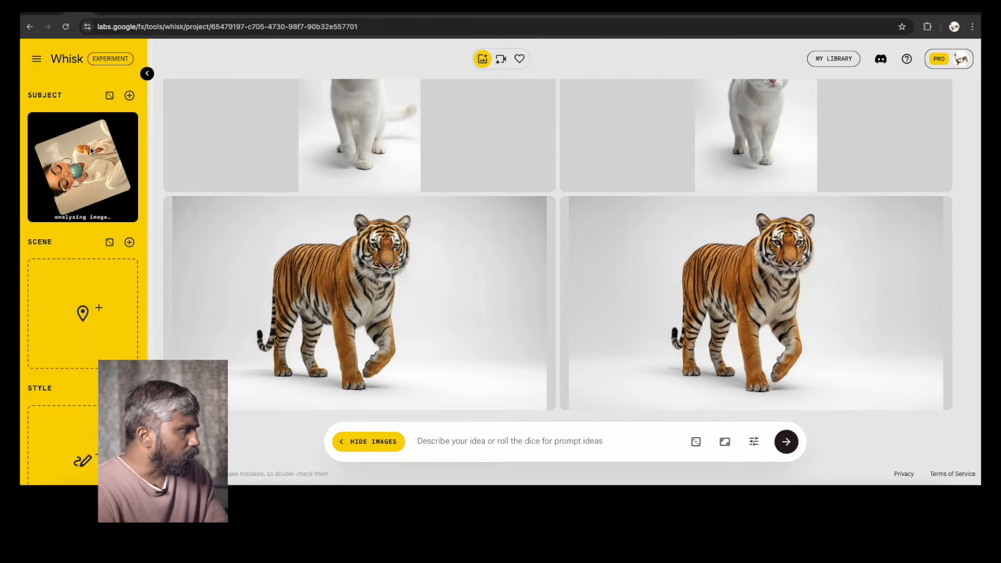
Enter the prompt 'she is reading book' and generate images from the woman subject
{"action": "left_click", "coordinate": [442, 442]}
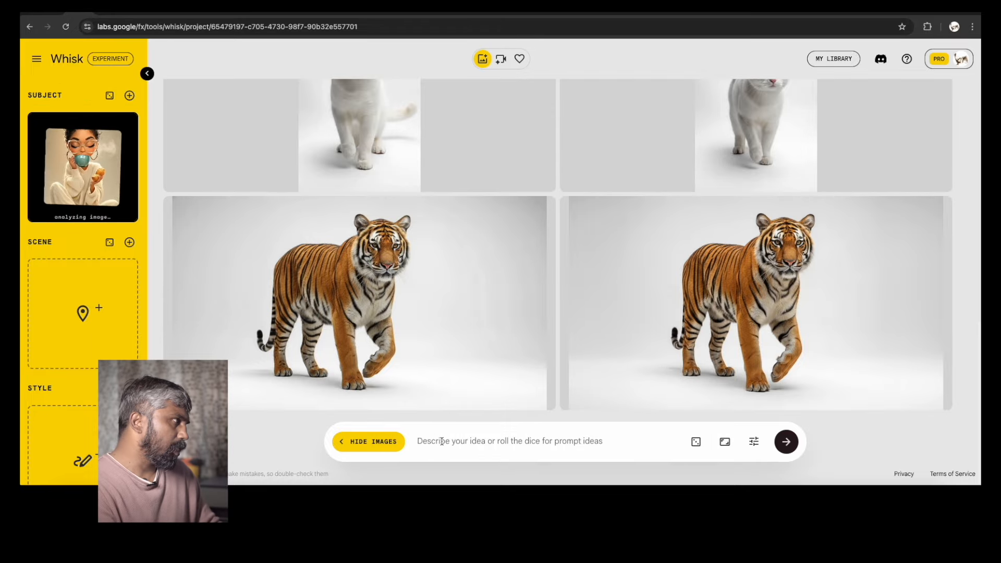
{"action": "type", "text": "she is reading book"}
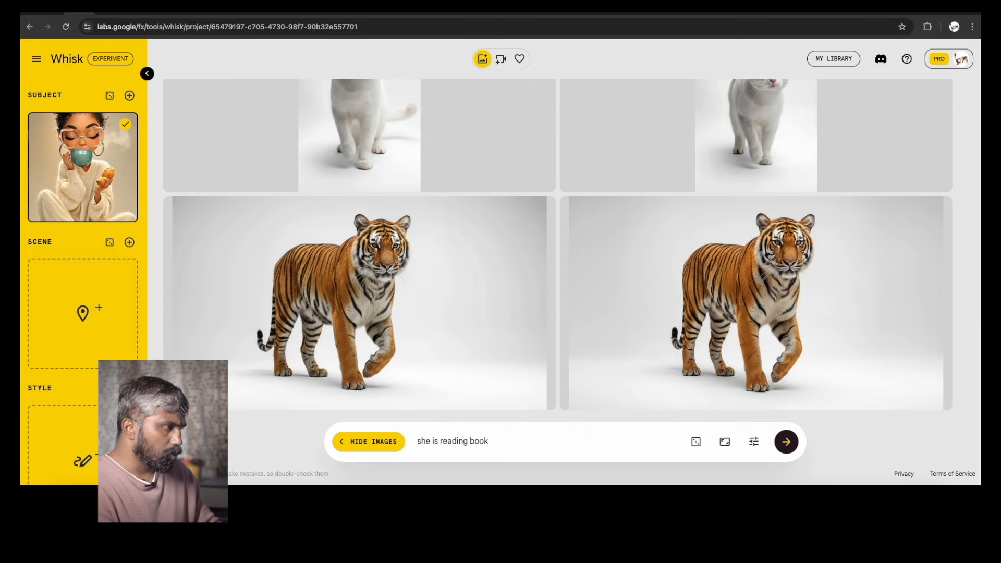
{"action": "key", "text": "Return"}
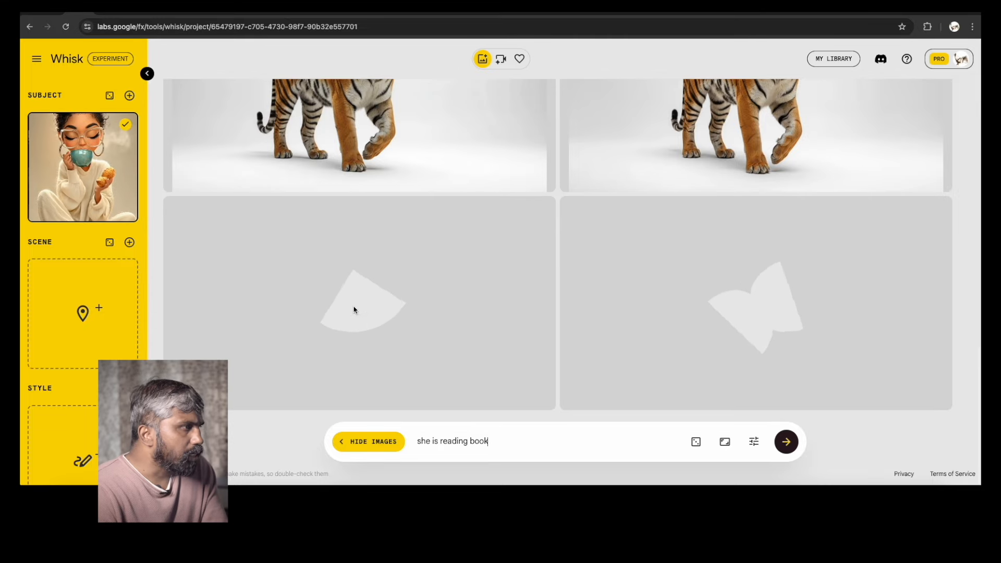
Open the generation settings with the seed and precise reference, then the aspect ratio options, to review them
{"action": "left_click", "coordinate": [755, 442]}
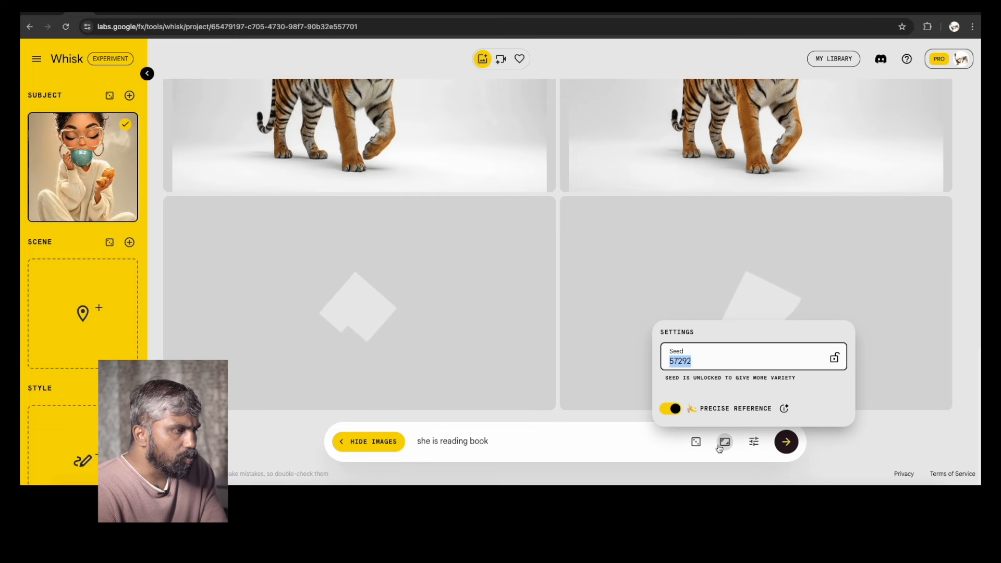
{"action": "left_click", "coordinate": [725, 442]}
{"action": "left_click", "coordinate": [553, 443]}
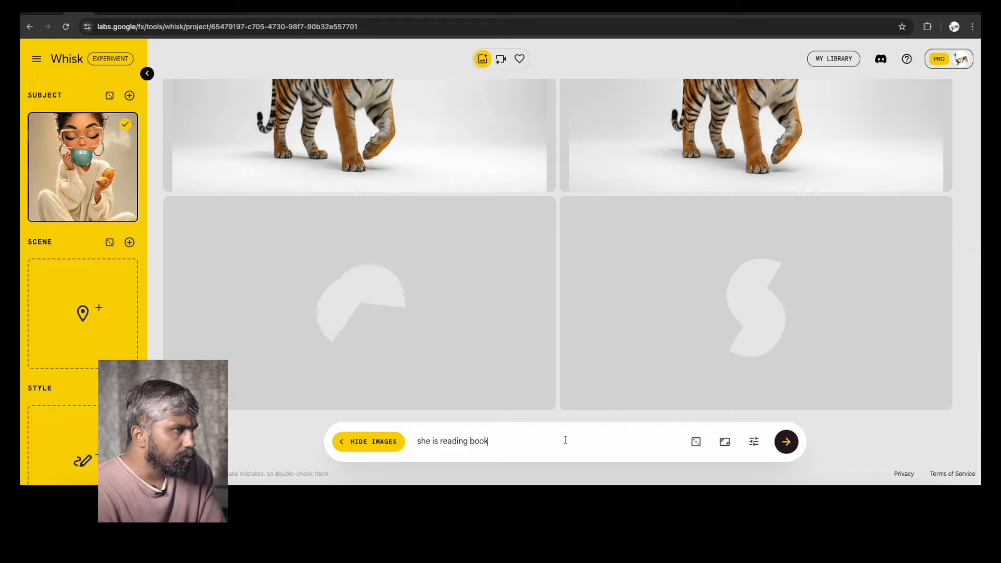
{"action": "left_click", "coordinate": [725, 442]}
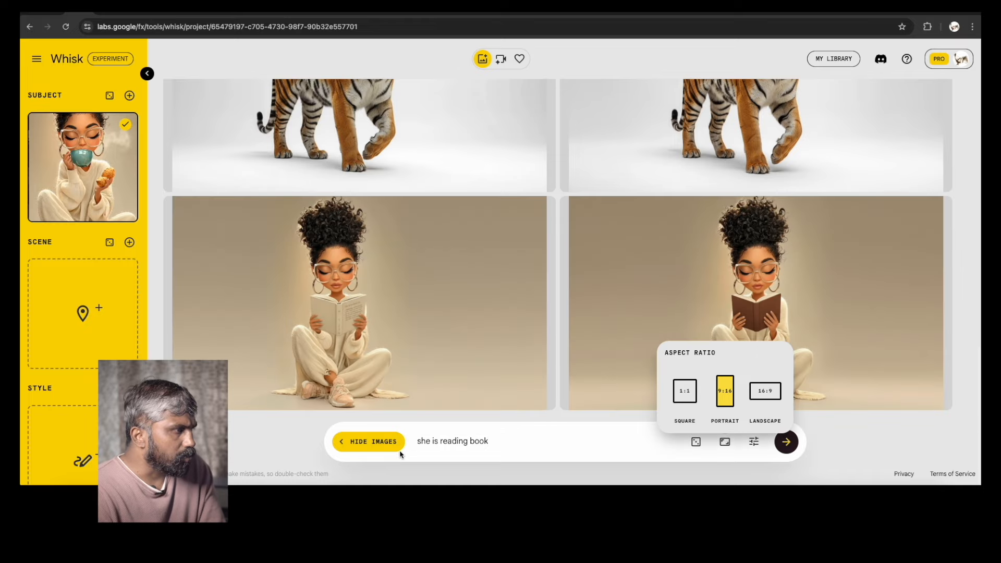
{"action": "left_click", "coordinate": [478, 441]}
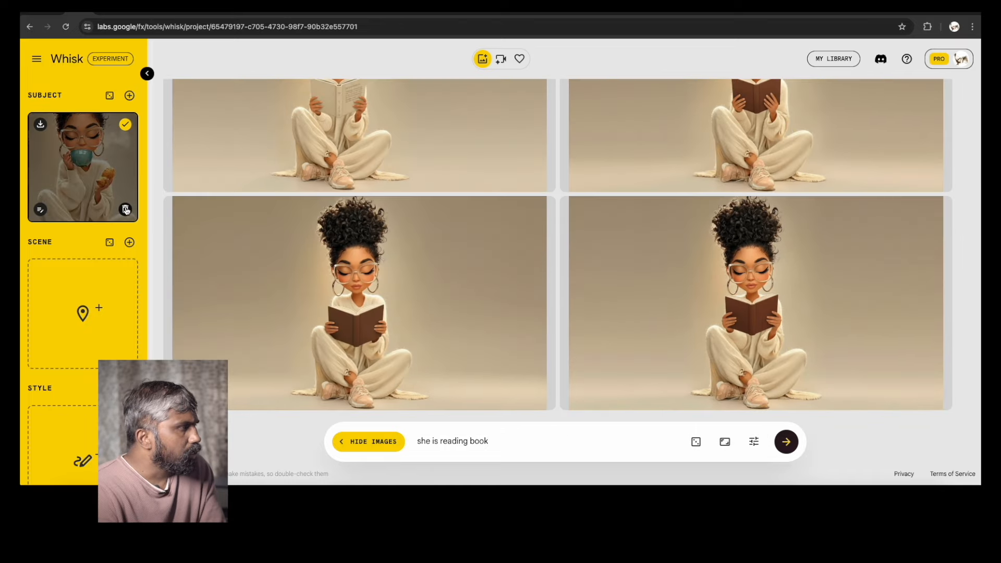
Remove the woman subject and upload Whisk00016.jpg as the new subject image
{"action": "left_click", "coordinate": [126, 211]}
{"action": "left_click", "coordinate": [85, 191]}
{"action": "left_click", "coordinate": [255, 230]}
{"action": "key", "text": "space"}
{"action": "key", "text": "Down"}
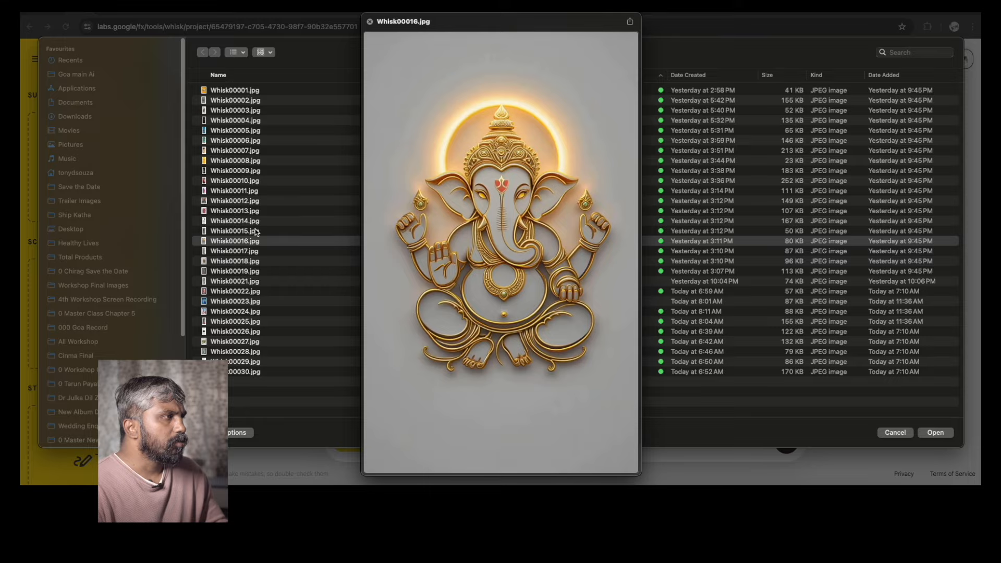
{"action": "key", "text": "Return"}
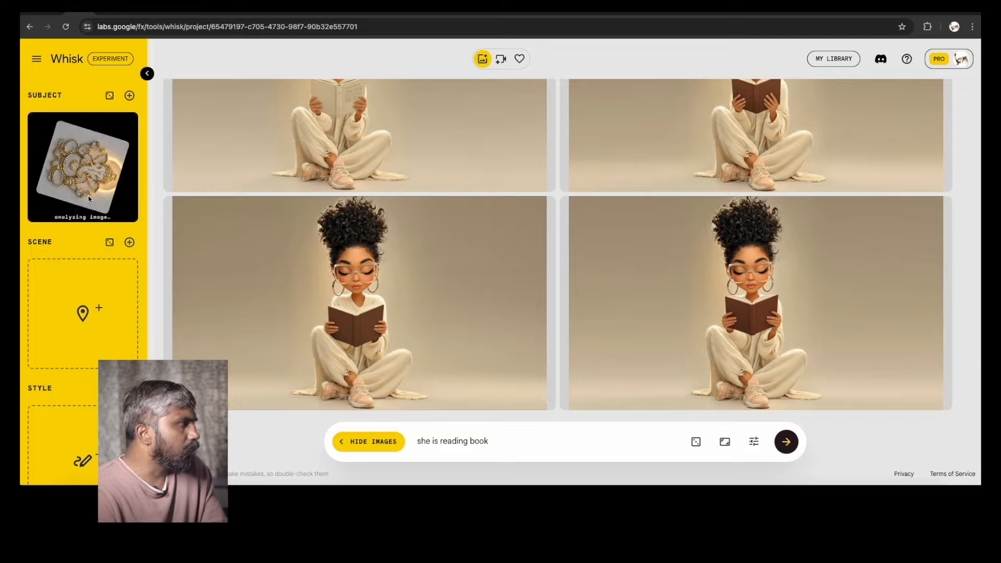
Replace the prompt with 'Lord Shiv ji' and generate
{"action": "left_click_drag", "start_coordinate": [497, 443], "coordinate": [410, 441]}
{"action": "type", "text": "Lord Shiv ji"}
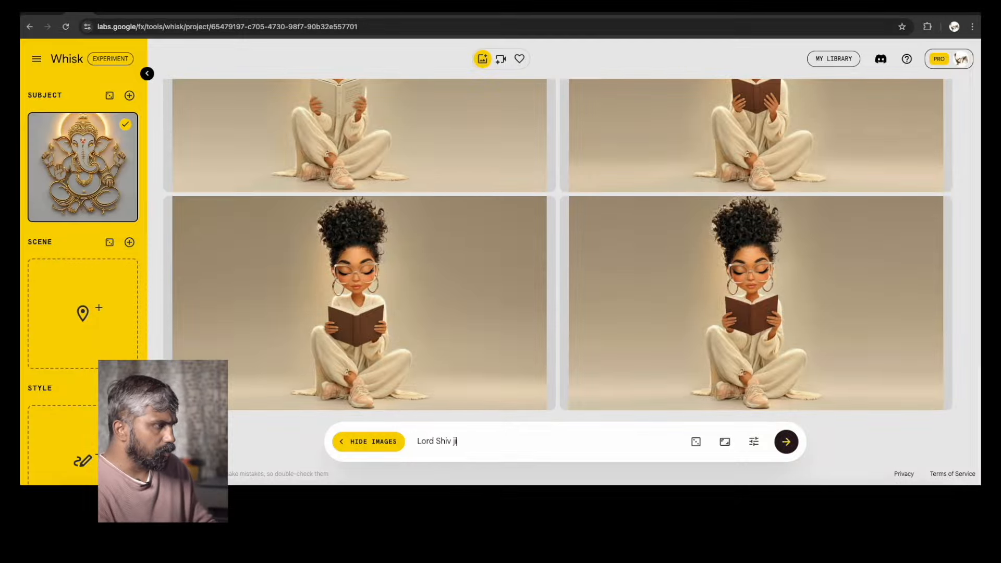
{"action": "left_click", "coordinate": [780, 447]}
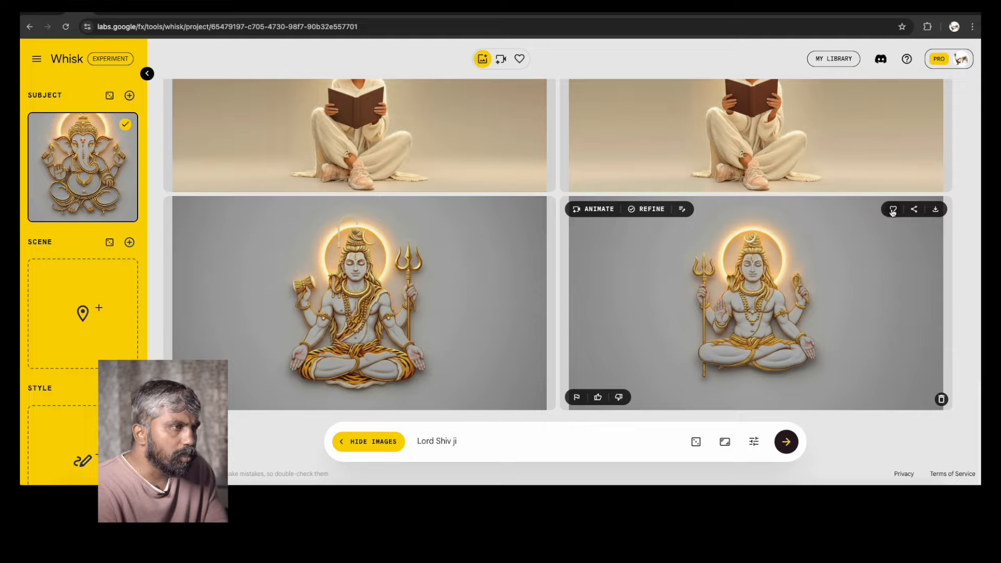
Remove the Ganesha subject and upload Whisk00015.jpg as the new subject image
{"action": "left_click", "coordinate": [126, 208]}
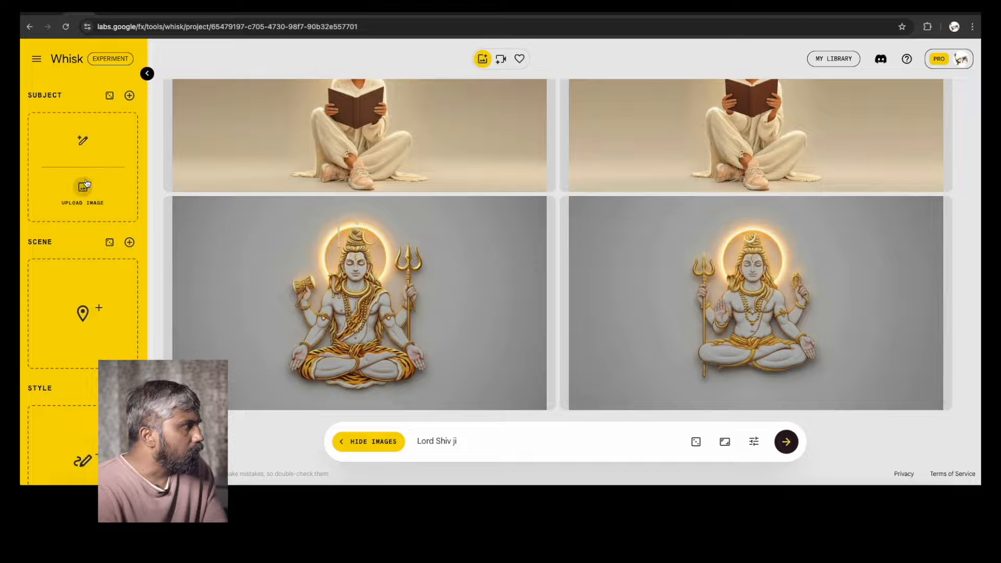
{"action": "left_click", "coordinate": [85, 185]}
{"action": "left_click", "coordinate": [314, 227]}
{"action": "key", "text": "space"}
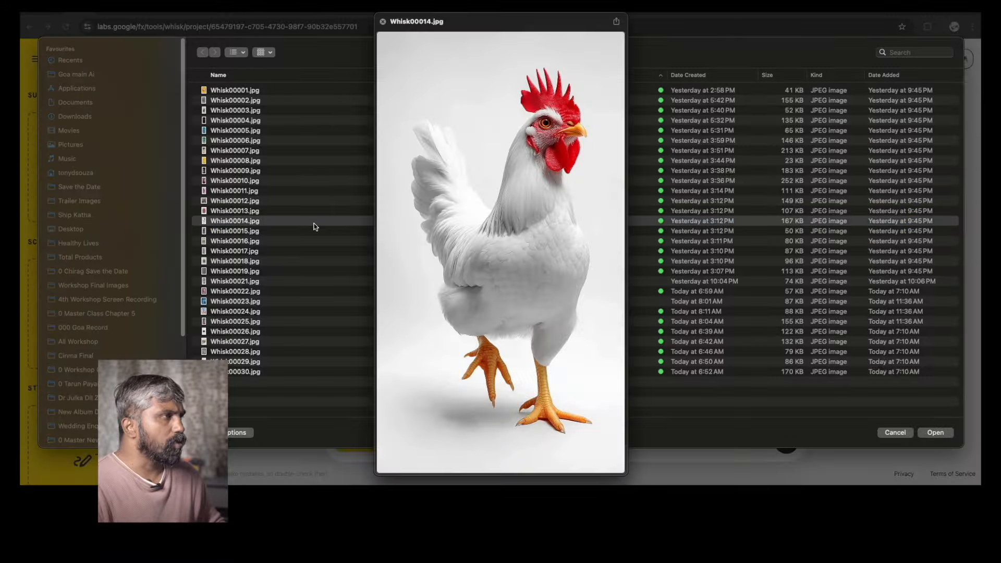
{"action": "key", "text": "Down"}
{"action": "key", "text": "Up"}
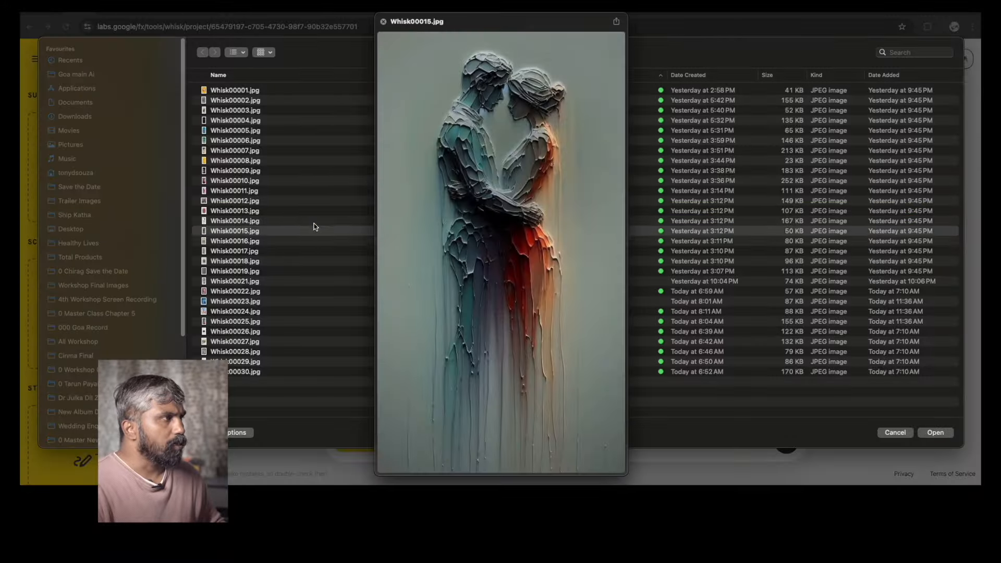
{"action": "key", "text": "space"}
{"action": "key", "text": "Return"}
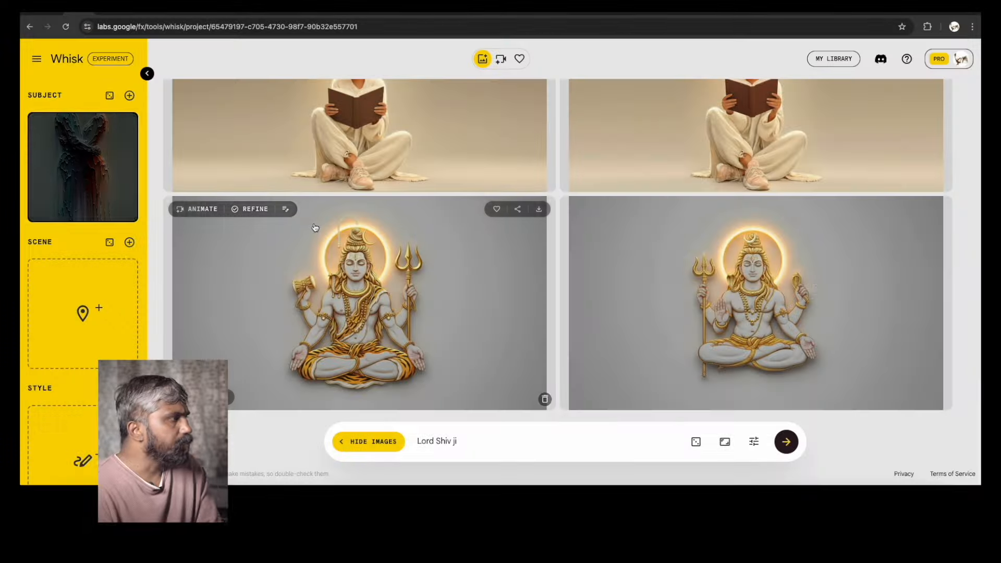
Replace the prompt with 'Mahatma Gandhiji' and generate
{"action": "left_click_drag", "start_coordinate": [466, 448], "coordinate": [380, 443]}
{"action": "type", "text": "Maha"}
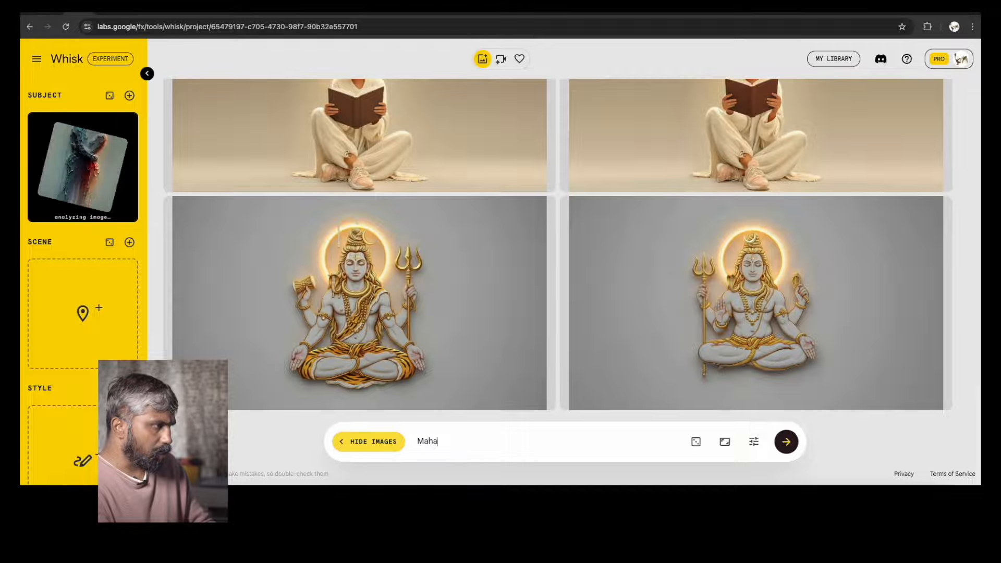
{"action": "type", "text": "tma Gandhiji"}
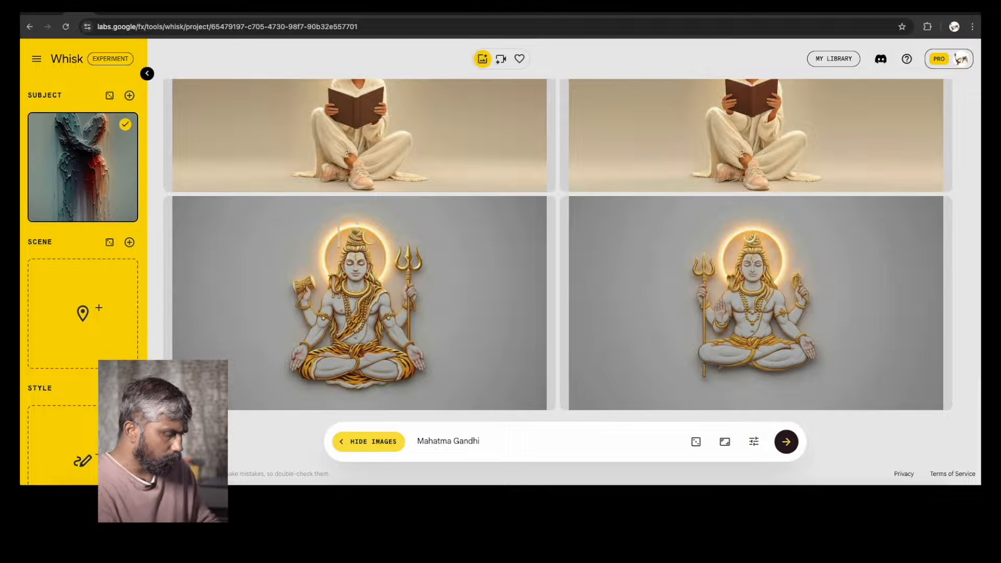
{"action": "left_click", "coordinate": [787, 443]}
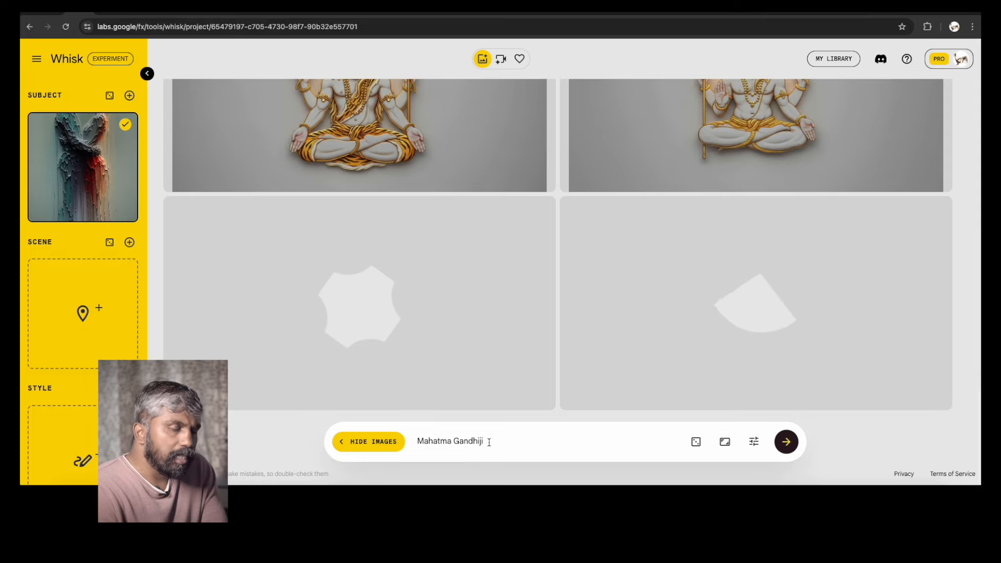
Open the first Mahatma Gandhiji result in the refine view to examine it, then close it
{"action": "mouse_move", "coordinate": [97, 148]}
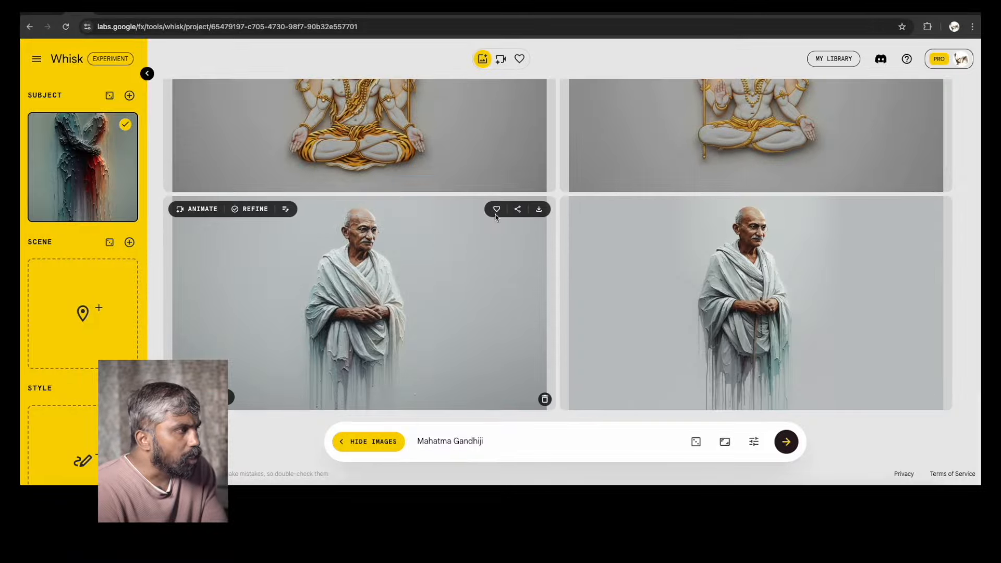
{"action": "left_click", "coordinate": [363, 284]}
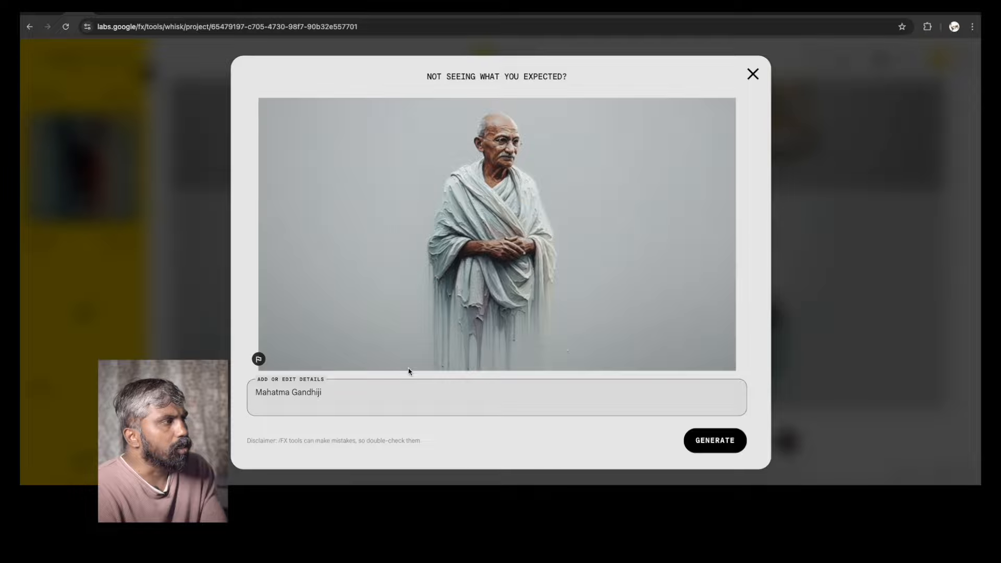
{"action": "left_click", "coordinate": [755, 76]}
{"action": "left_click", "coordinate": [739, 271]}
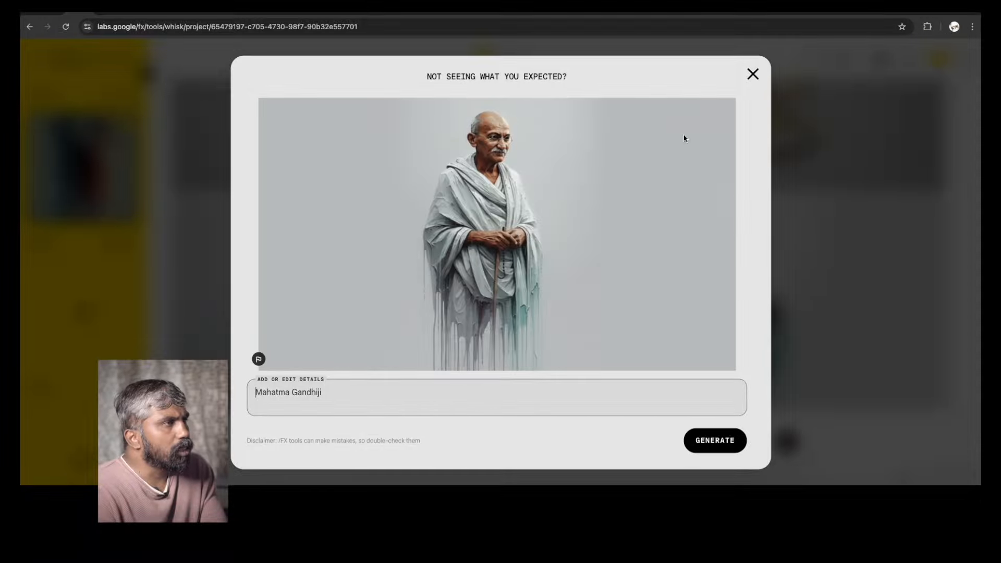
{"action": "left_click", "coordinate": [754, 75]}
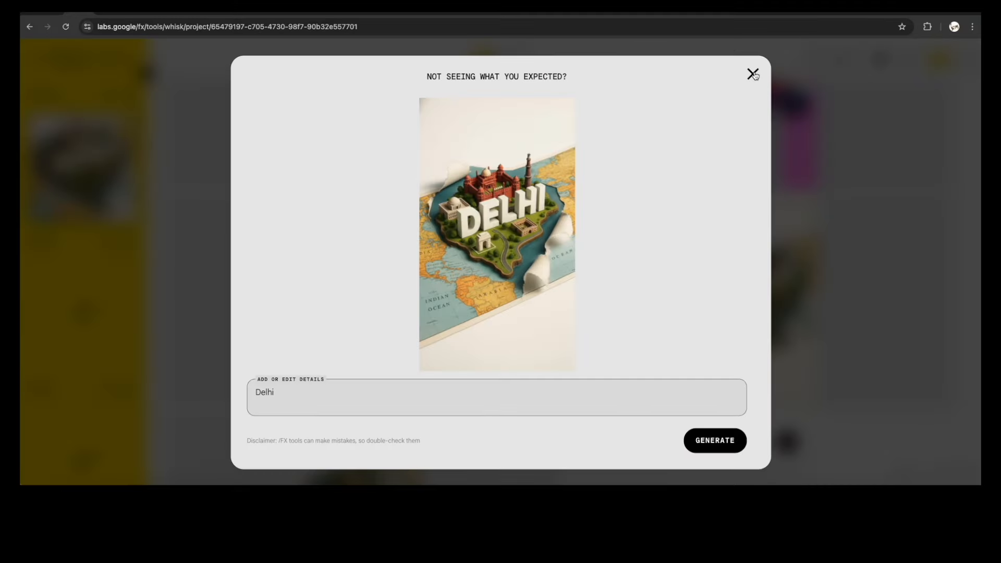
Enter the prompt 'an Indian Politician with same texture and lighting' for the cartoon woman subject and generate
{"action": "left_click", "coordinate": [753, 74]}
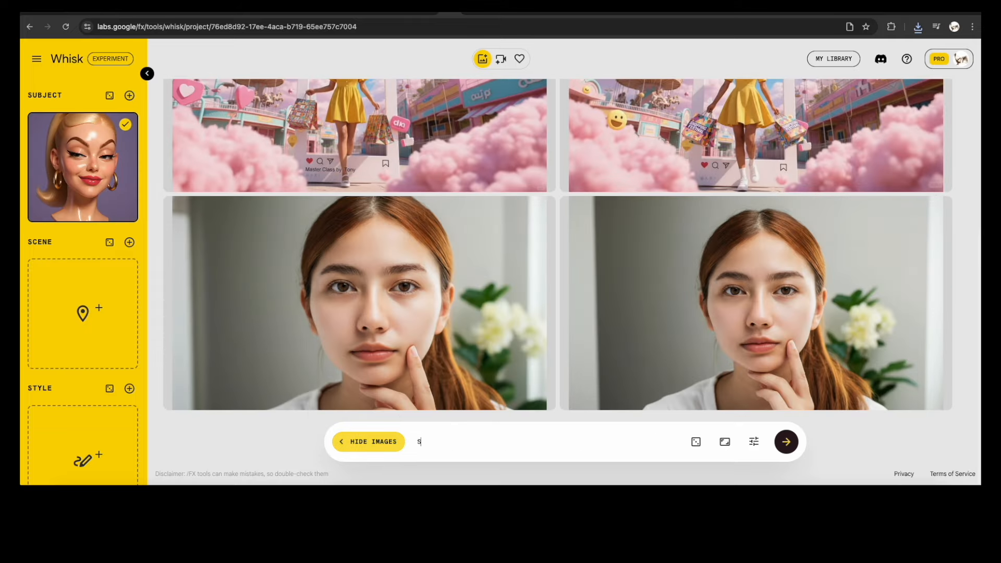
{"action": "type", "text": "an Indian Politician with same texture and lighting"}
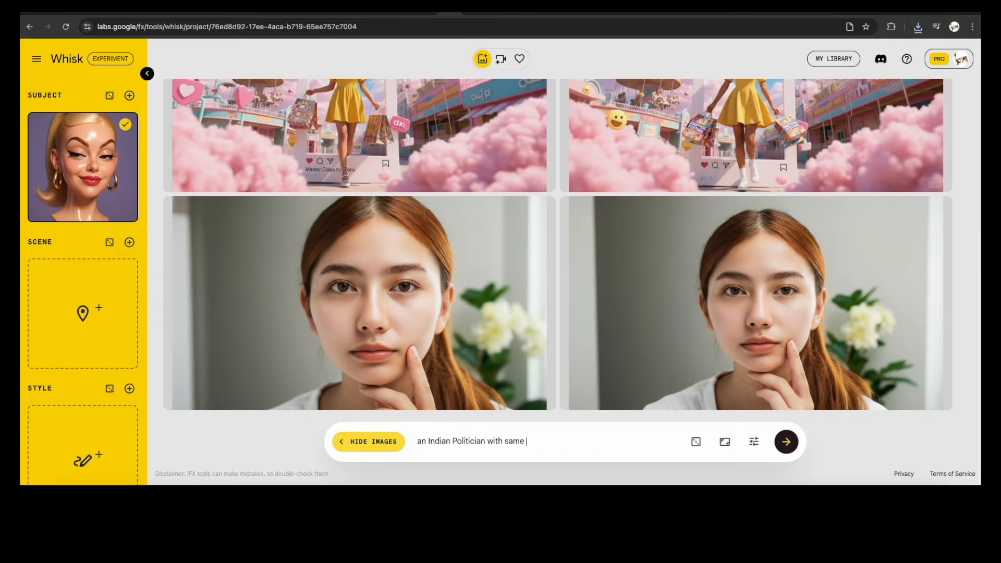
{"action": "key", "text": "Return"}
Replace 'Politician' in the prompt with 'Super Hero Nagraj' and generate again
{"action": "double_click", "coordinate": [467, 442]}
{"action": "key", "text": "BackSpace"}
{"action": "type", "text": "Super Hero Nagraj"}
{"action": "key", "text": "Return"}
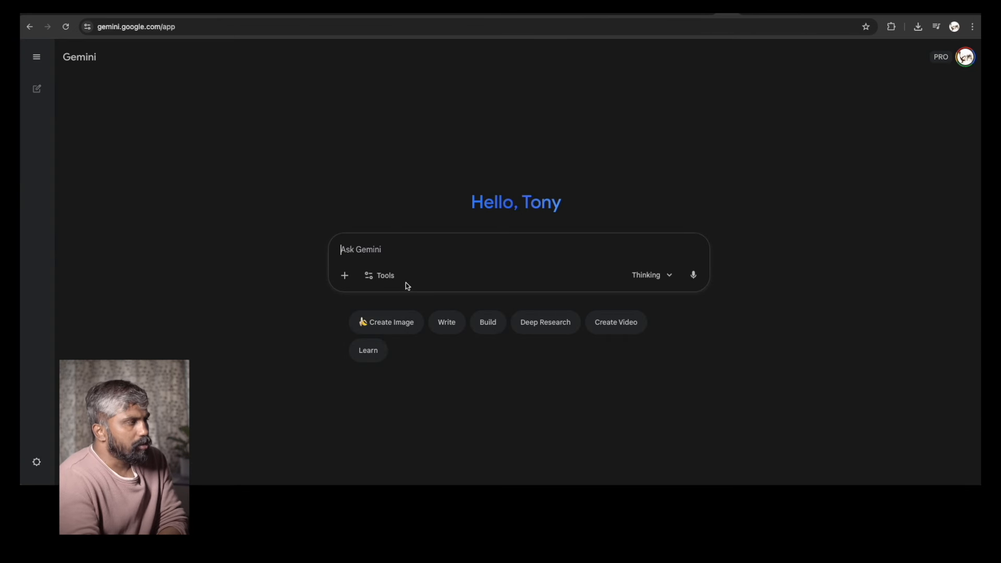
Open Gemini's tools list to review the available options
{"action": "left_click", "coordinate": [396, 275]}
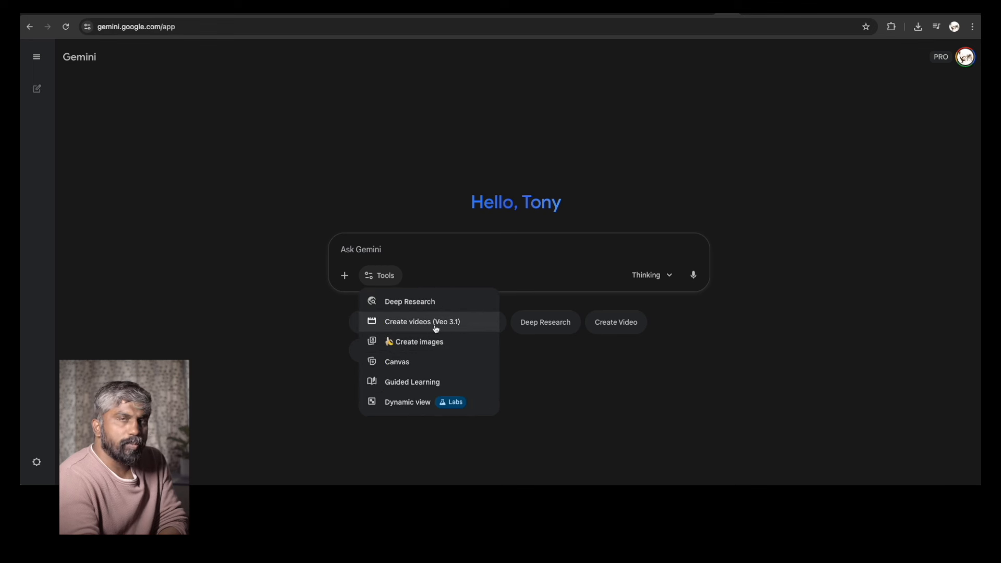
{"action": "left_click", "coordinate": [306, 228]}
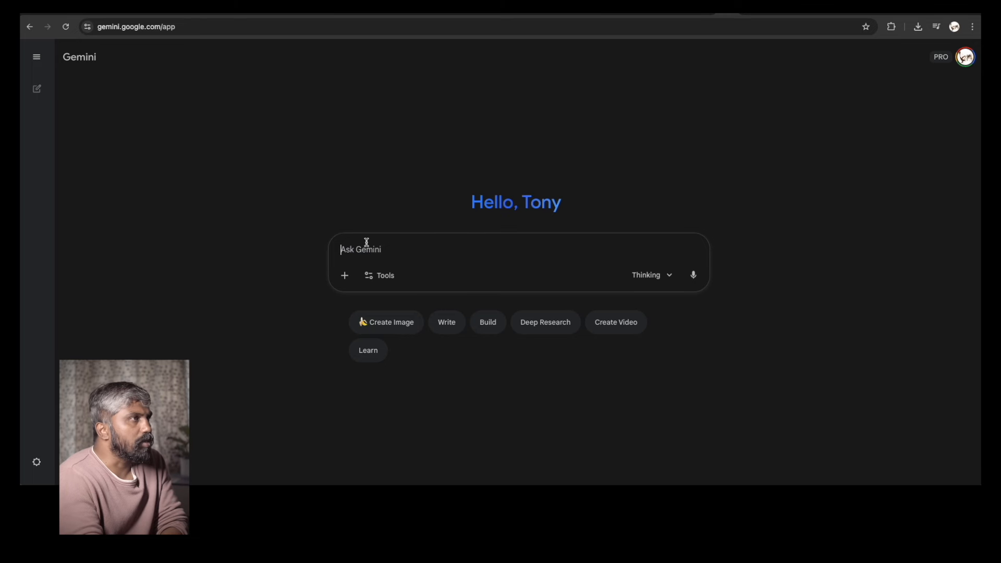
Switch browser tabs to Flow and then to the Kling AI video generator
{"action": "left_click", "coordinate": [750, 15]}
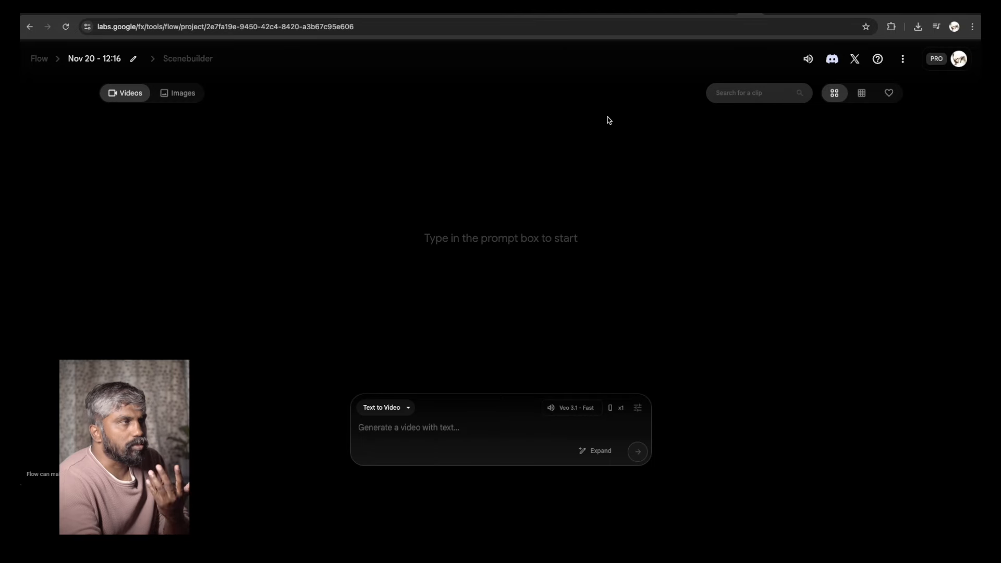
{"action": "left_click", "coordinate": [774, 13]}
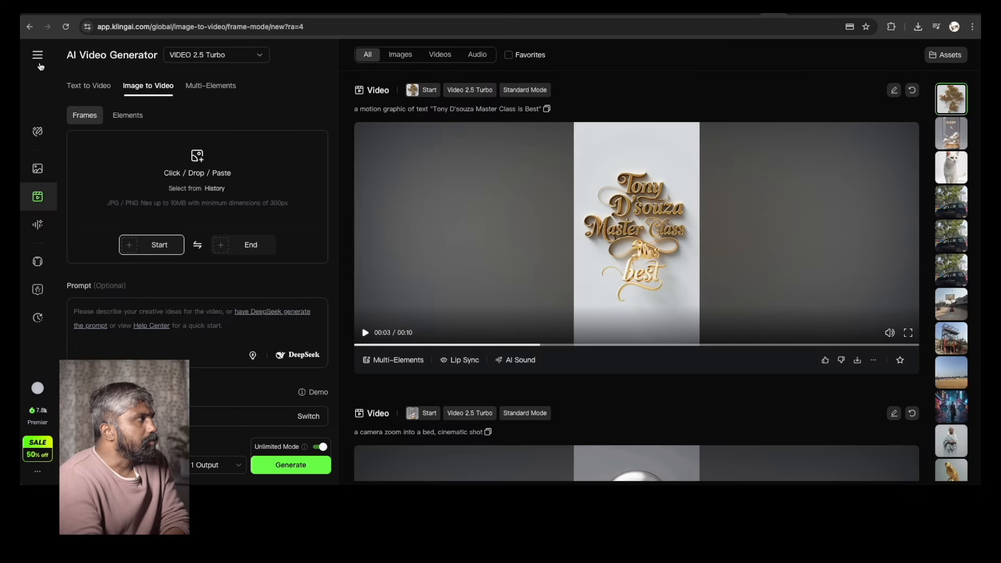
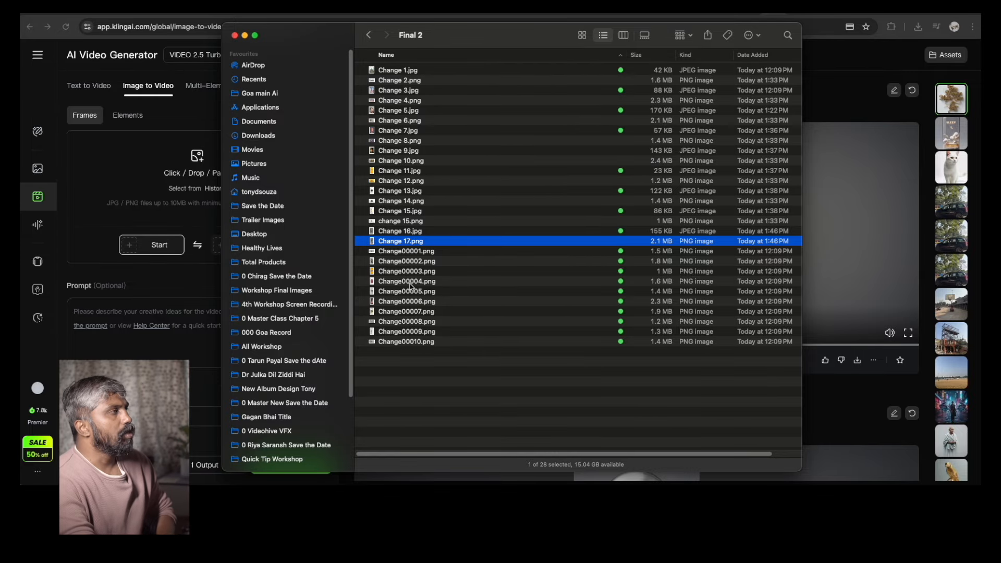
Switch browser tabs from Kling AI through Flow and back, ending on ChatGPT
{"action": "left_click", "coordinate": [180, 118]}
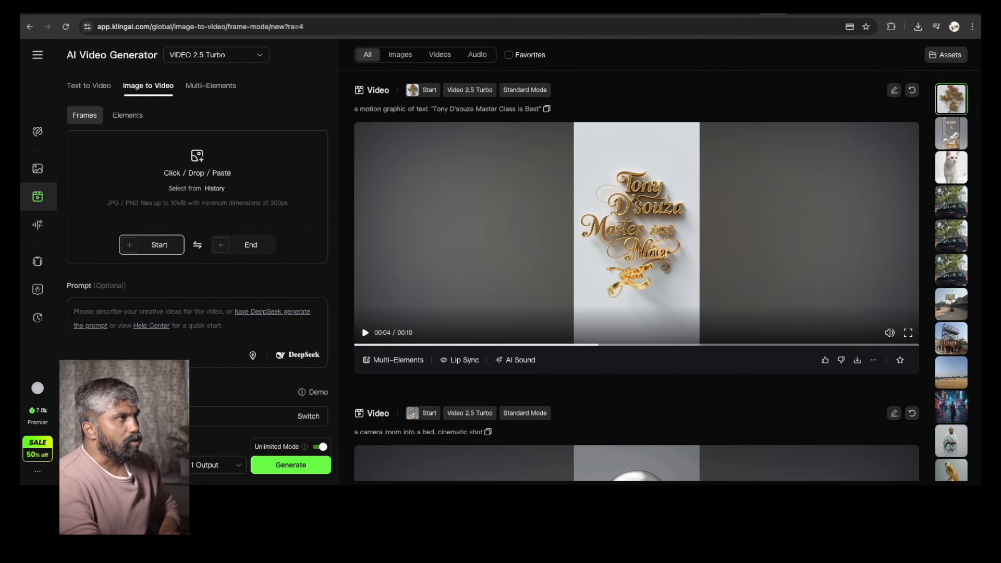
{"action": "left_click", "coordinate": [730, 10]}
{"action": "left_click", "coordinate": [750, 11]}
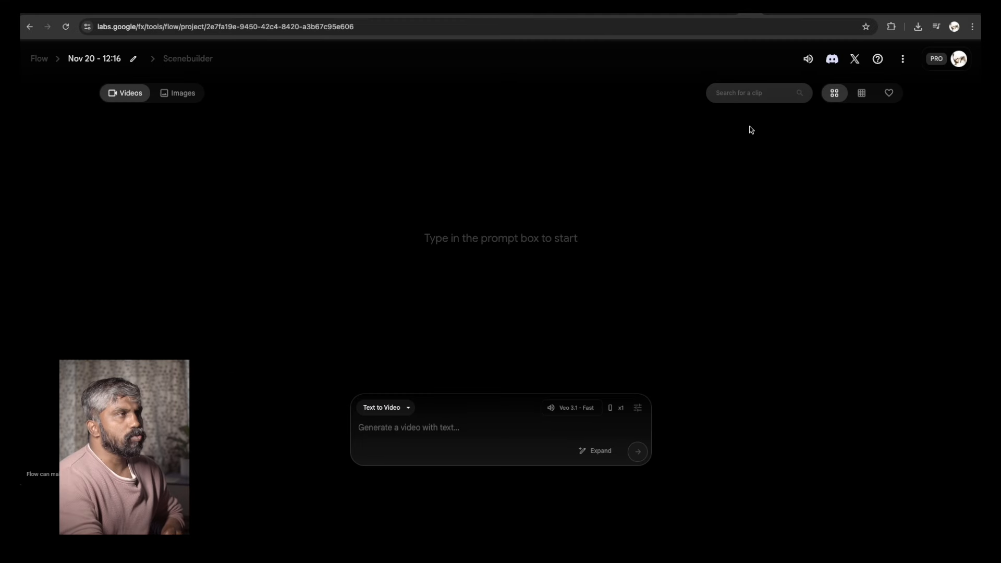
{"action": "left_click", "coordinate": [777, 10]}
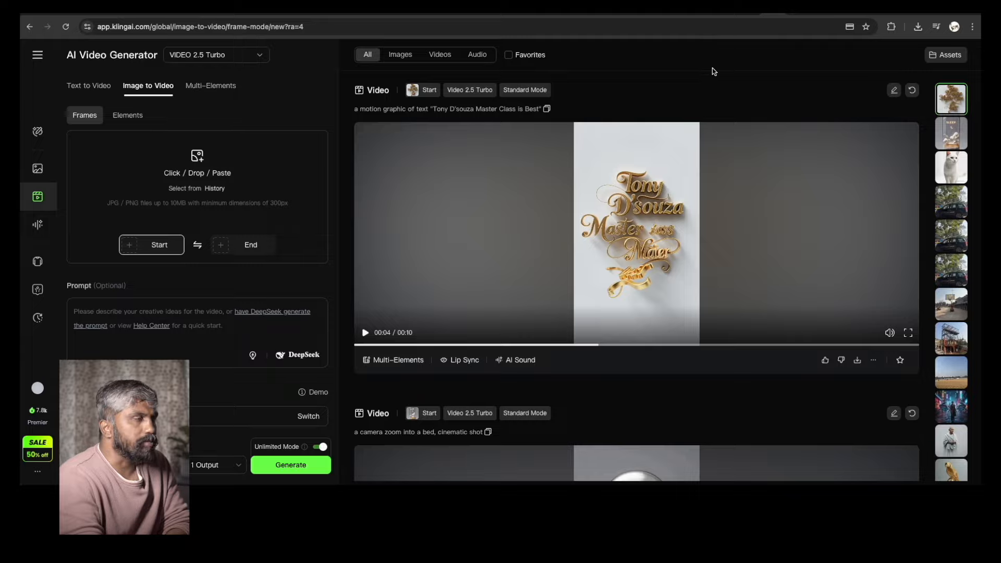
{"action": "left_click", "coordinate": [712, 16]}
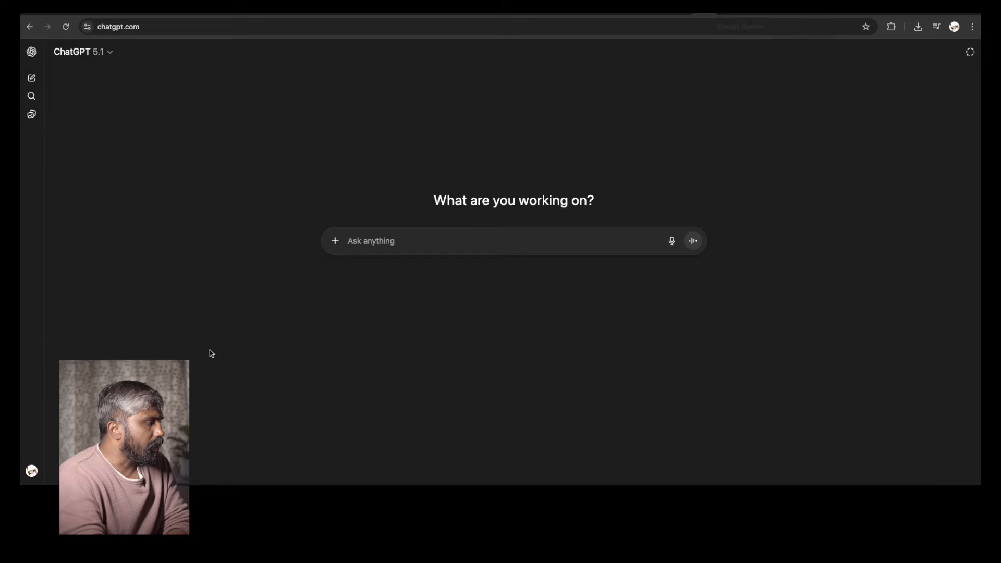
Open the Final 2 folder in Finder and preview the shark image Change 2.png
{"action": "left_click", "coordinate": [56, 498]}
{"action": "left_click", "coordinate": [417, 79]}
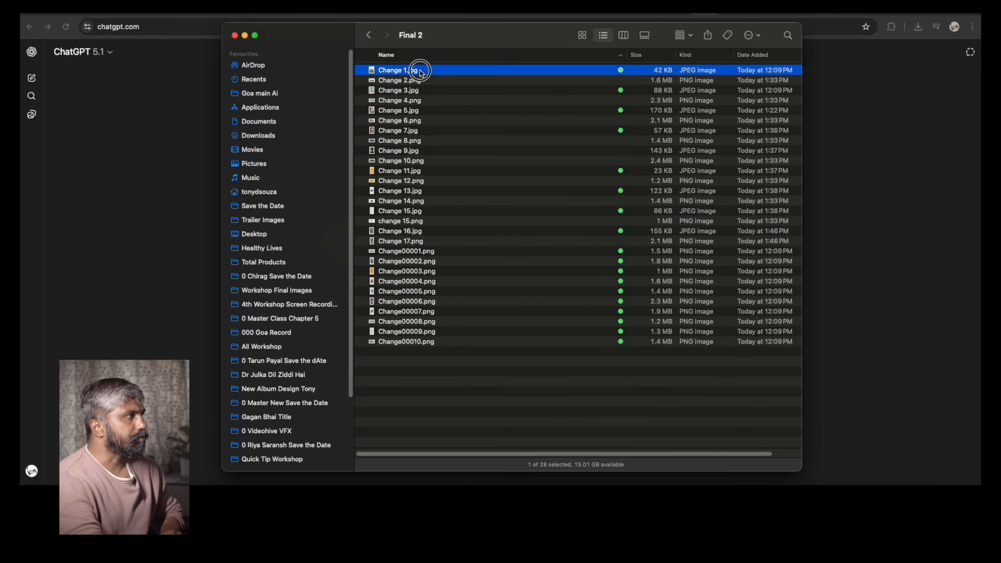
{"action": "key", "text": "space"}
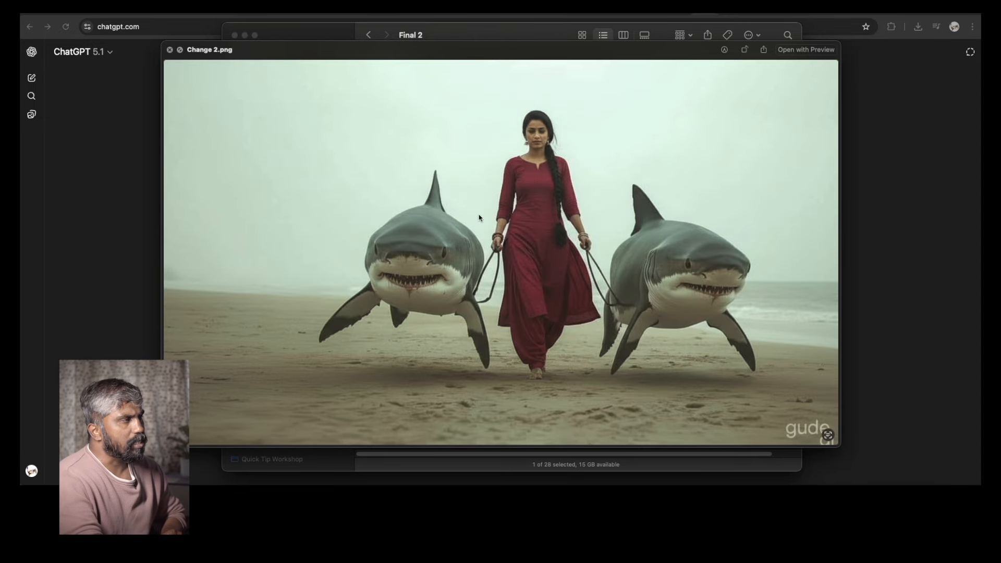
{"action": "key", "text": "space"}
{"action": "left_click", "coordinate": [94, 190]}
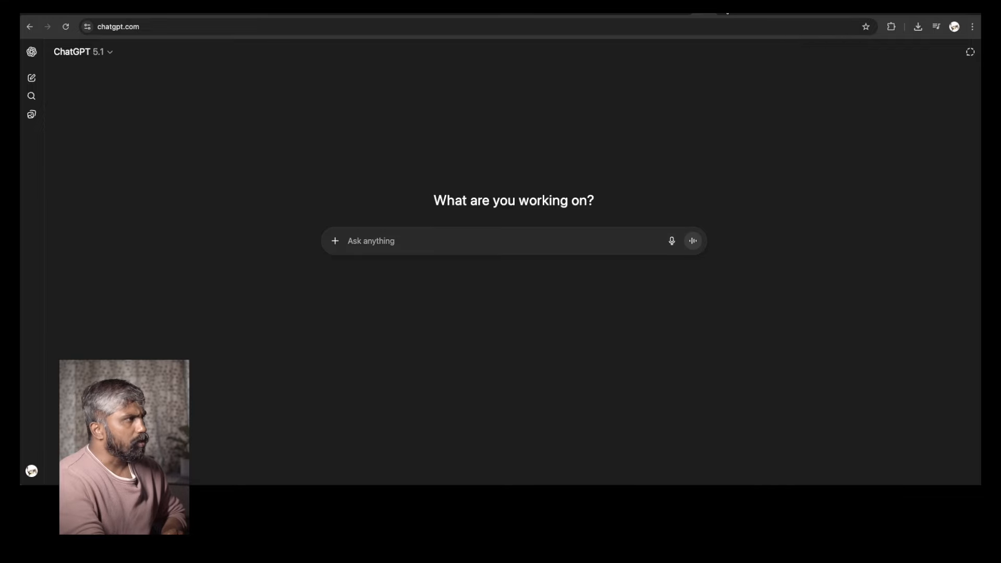
Switch to the Gemini tab and choose the Create Video tool
{"action": "left_click", "coordinate": [725, 15]}
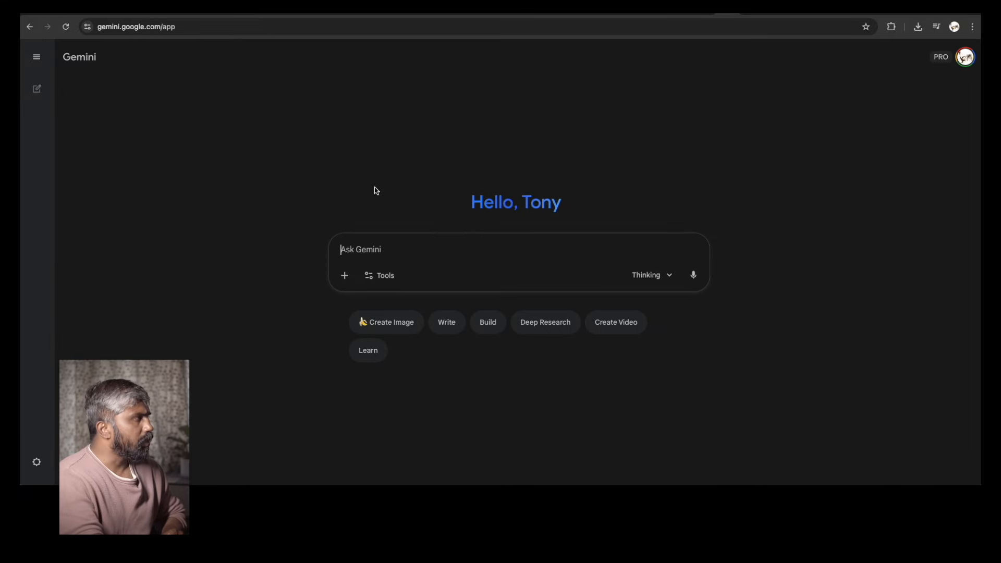
{"action": "left_click", "coordinate": [373, 278]}
{"action": "left_click", "coordinate": [438, 321]}
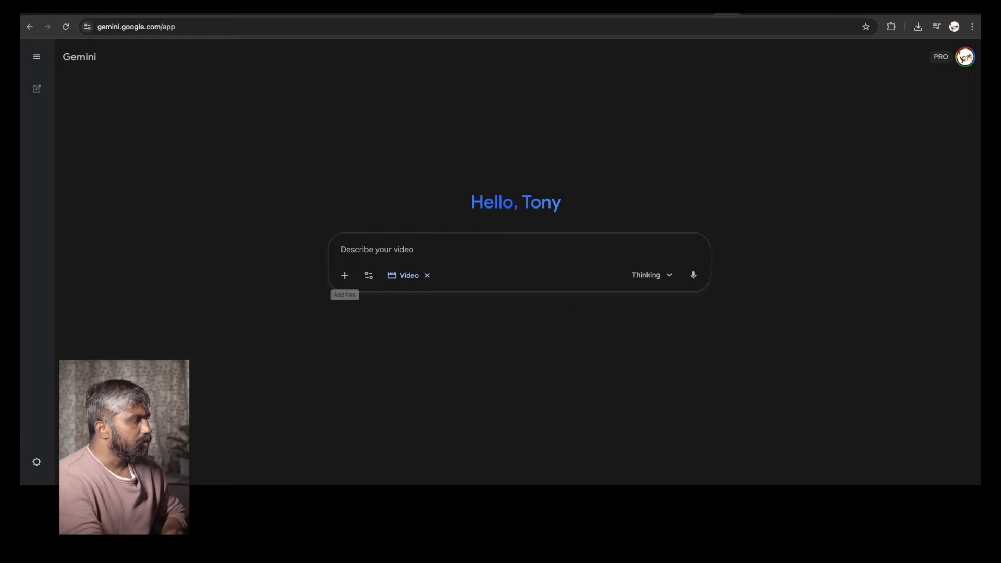
Start a file upload and navigate to the Final 2 folder inside Quick Tip Workshop
{"action": "left_click", "coordinate": [345, 276]}
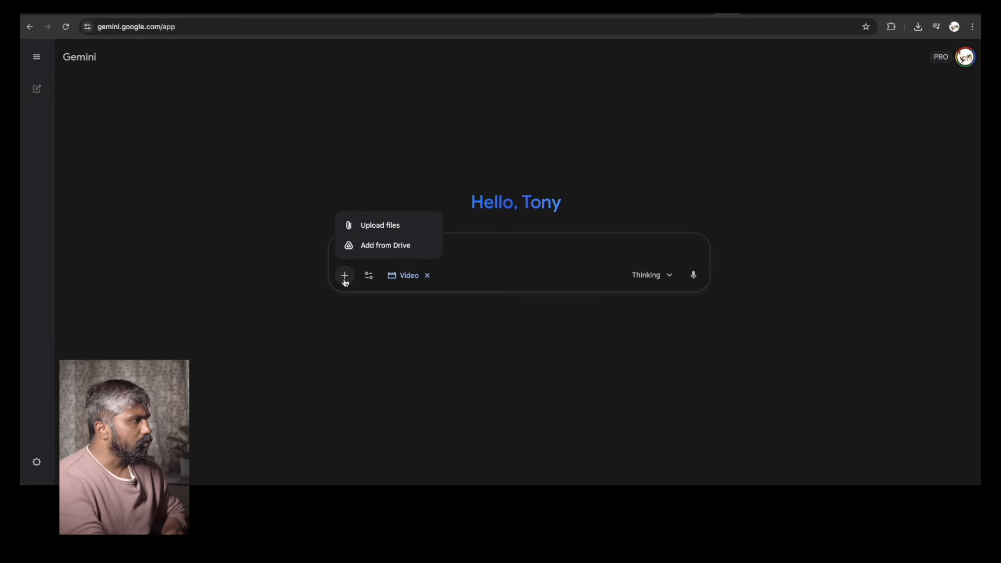
{"action": "left_click", "coordinate": [380, 201]}
{"action": "scroll", "coordinate": [180, 386], "scroll_direction": "down", "scroll_amount": 5}
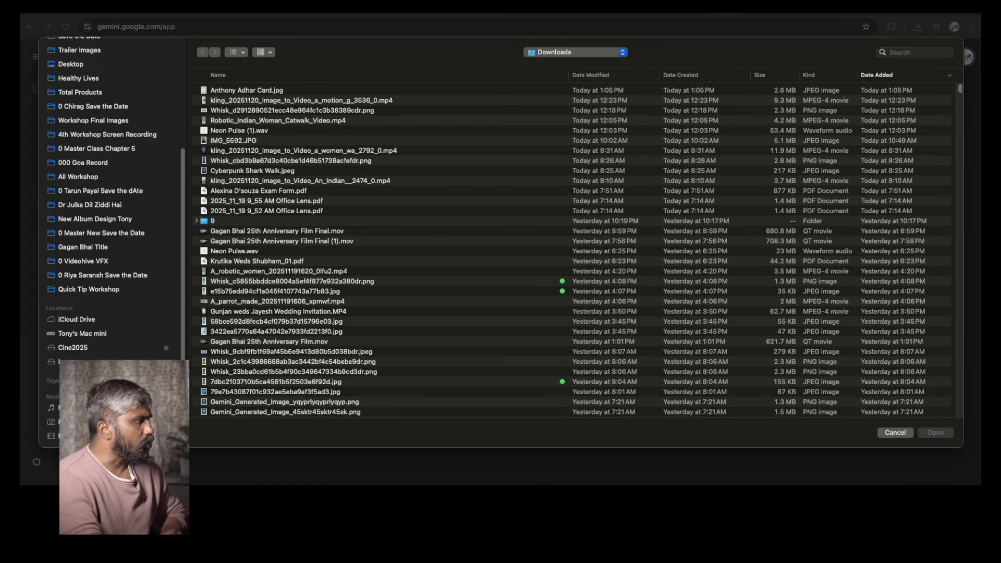
{"action": "left_click", "coordinate": [85, 288]}
{"action": "double_click", "coordinate": [249, 91]}
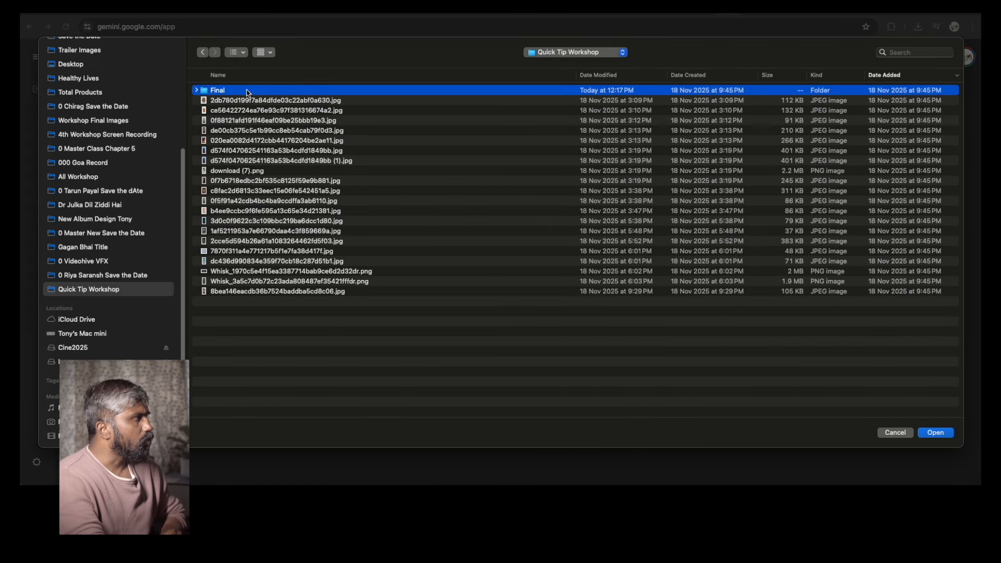
{"action": "double_click", "coordinate": [233, 111]}
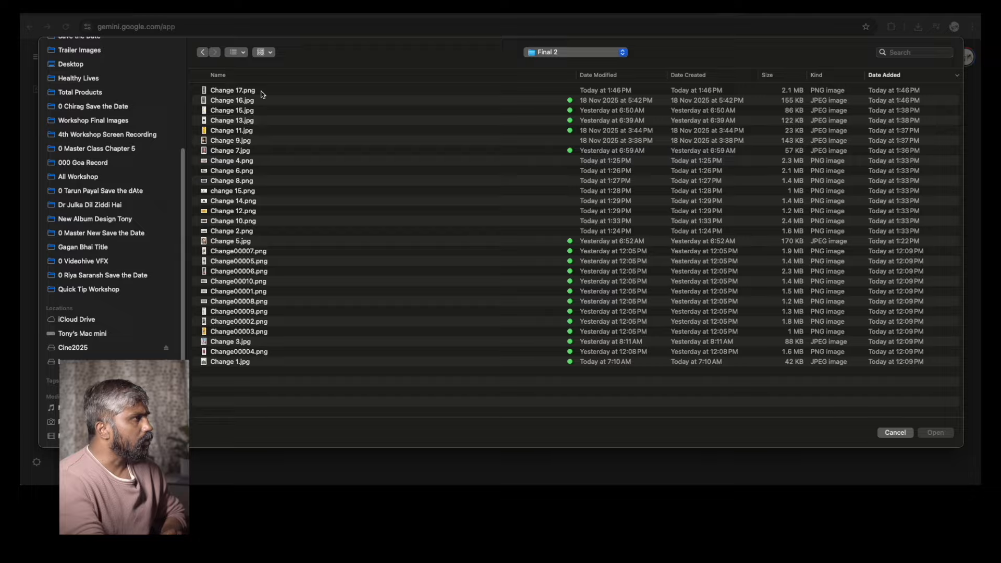
Sort the files by name, preview a few, and upload Change 2.png
{"action": "left_click", "coordinate": [397, 76]}
{"action": "left_click", "coordinate": [259, 94]}
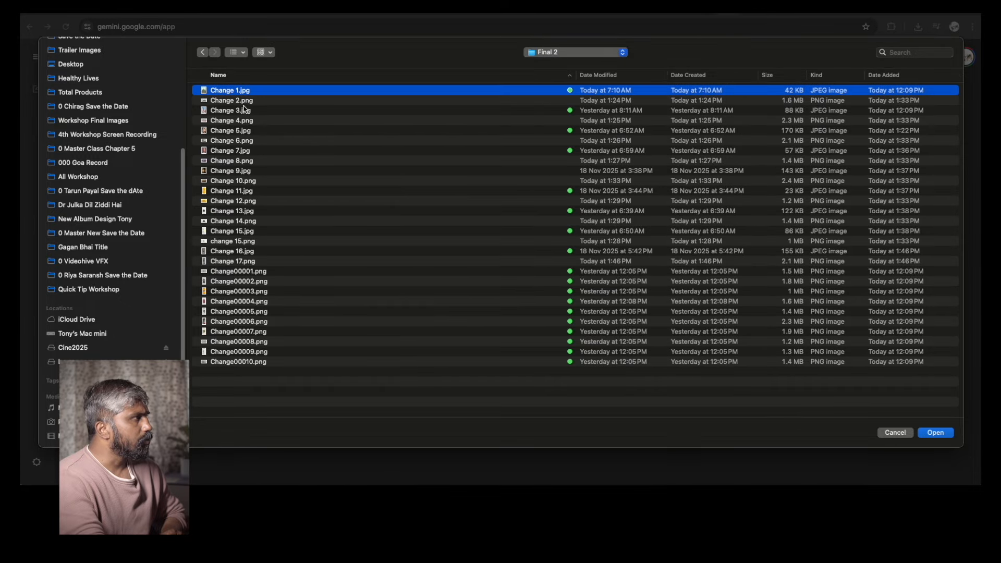
{"action": "left_click", "coordinate": [249, 111]}
{"action": "key", "text": "space"}
{"action": "key", "text": "space"}
{"action": "key", "text": "space"}
{"action": "key", "text": "space"}
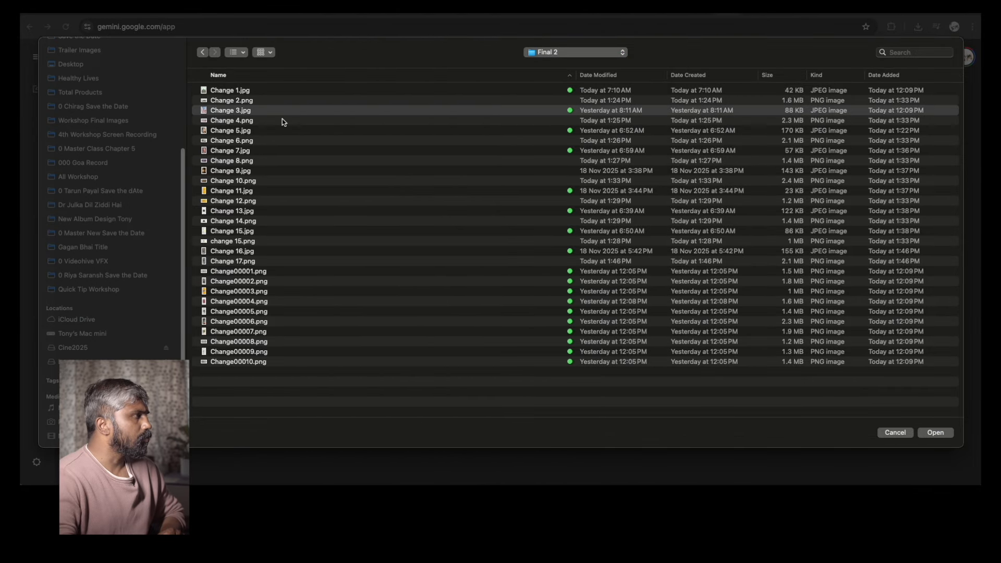
{"action": "key", "text": "Up"}
{"action": "key", "text": "space"}
{"action": "key", "text": "space"}
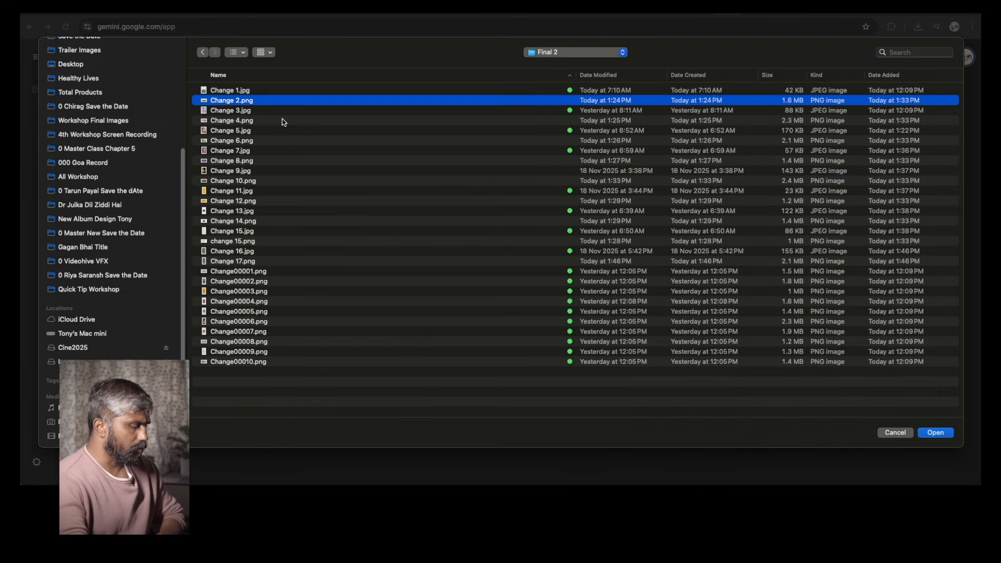
{"action": "key", "text": "Return"}
Describe the video as 'A lady walking with 2 sharks, camera following her', copy the prompt and send it
{"action": "left_click", "coordinate": [392, 271]}
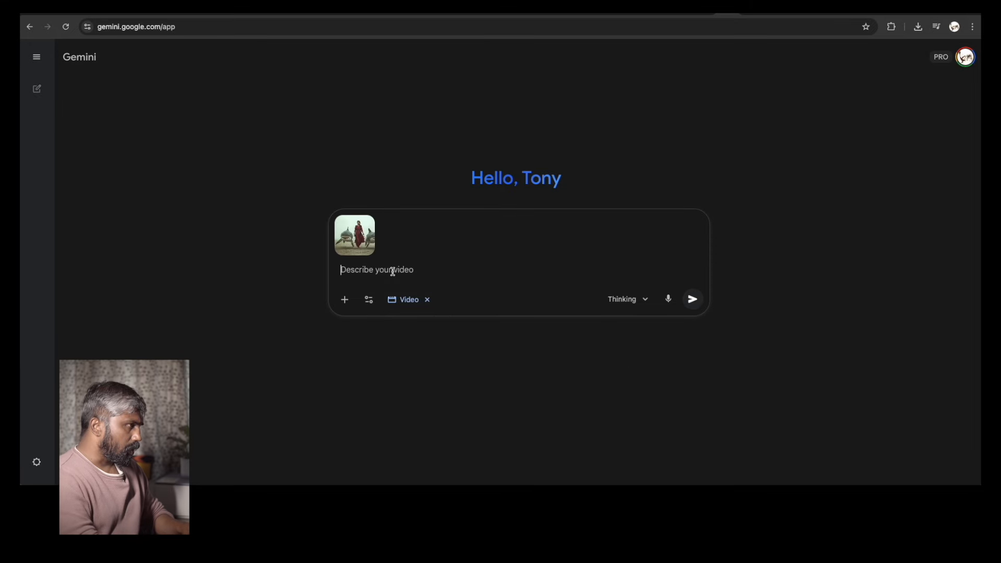
{"action": "type", "text": "A lady walking iwht"}
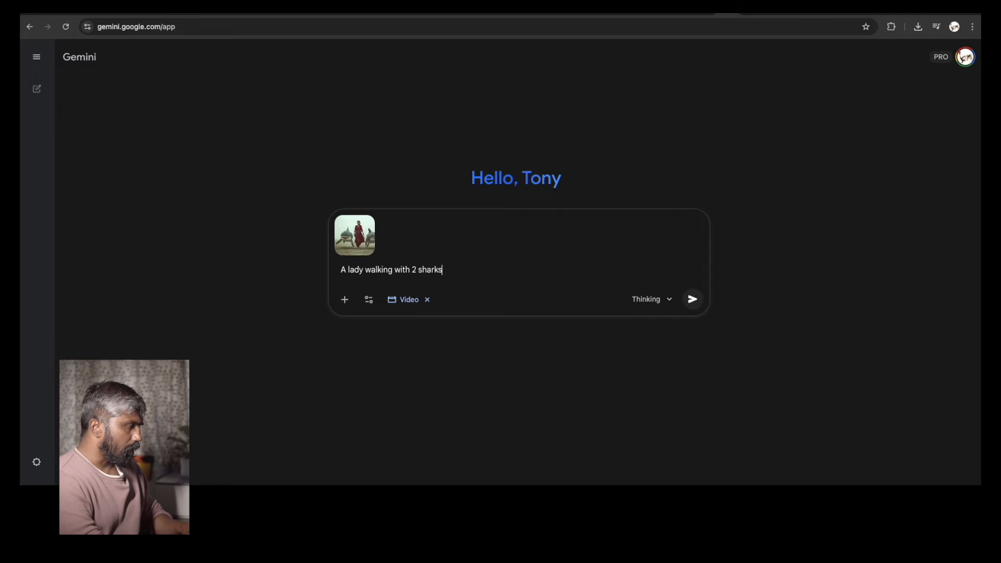
{"action": "key", "text": "ctrl+a"}
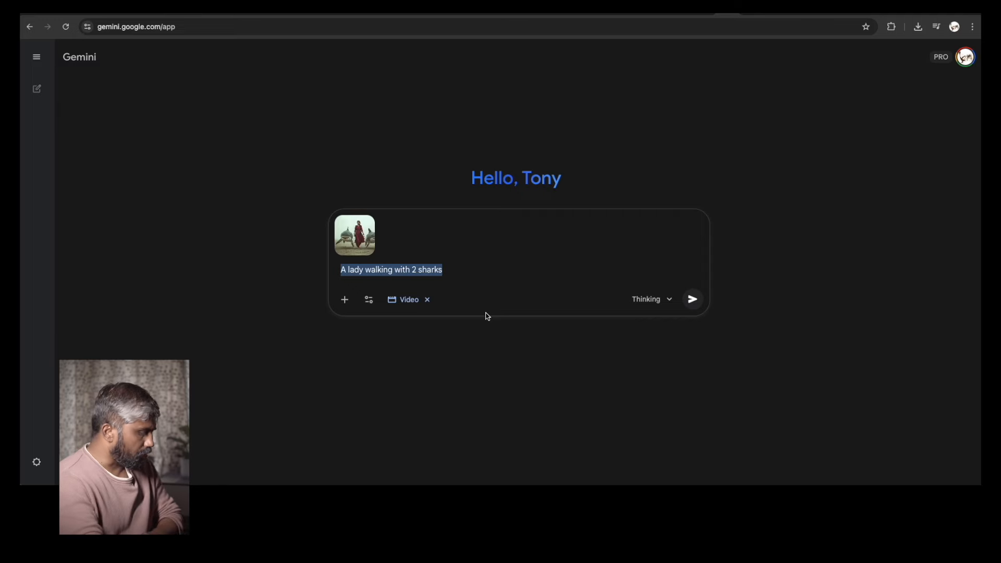
{"action": "left_click", "coordinate": [459, 266]}
{"action": "type", "text": ", camera following her"}
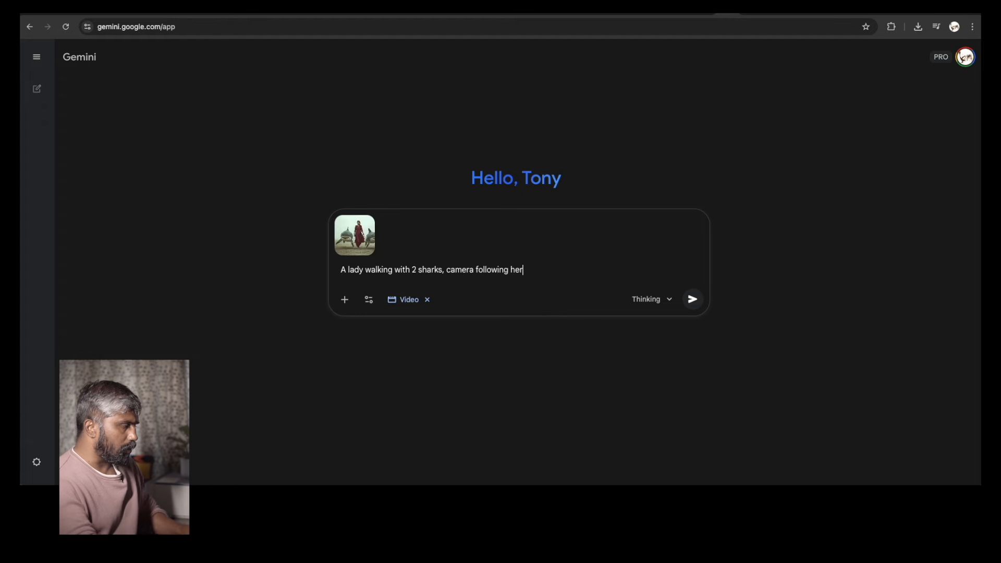
{"action": "key", "text": "ctrl+a"}
{"action": "key", "text": "super+c"}
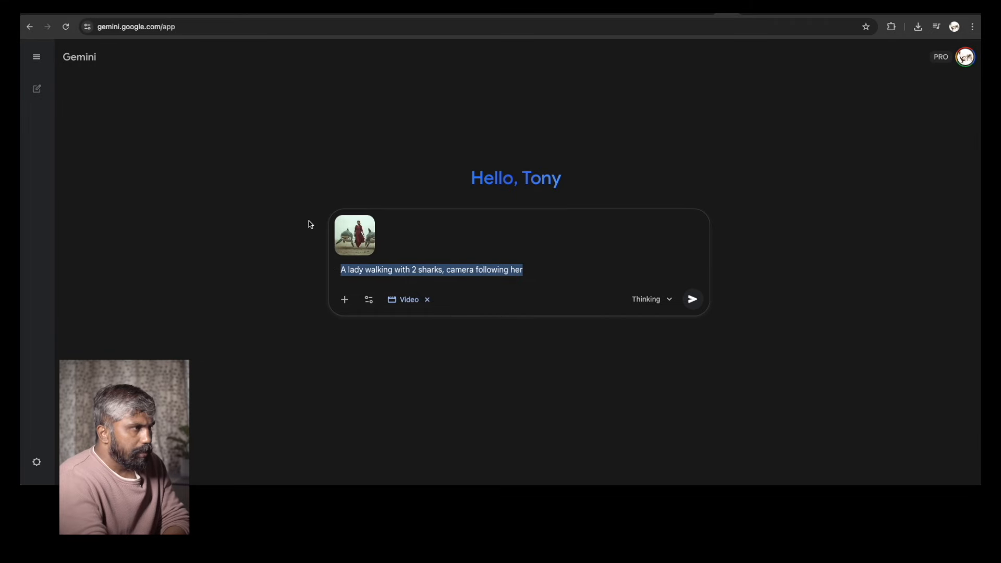
{"action": "left_click", "coordinate": [691, 301]}
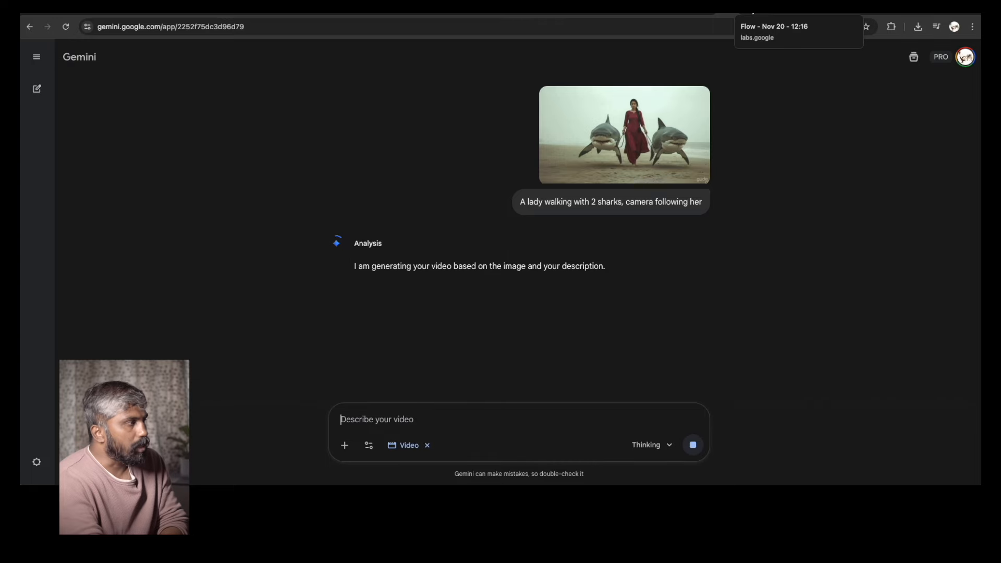
Switch to the Flow tab and change the mode from Text to Video to Frames to Video
{"action": "left_click", "coordinate": [753, 14]}
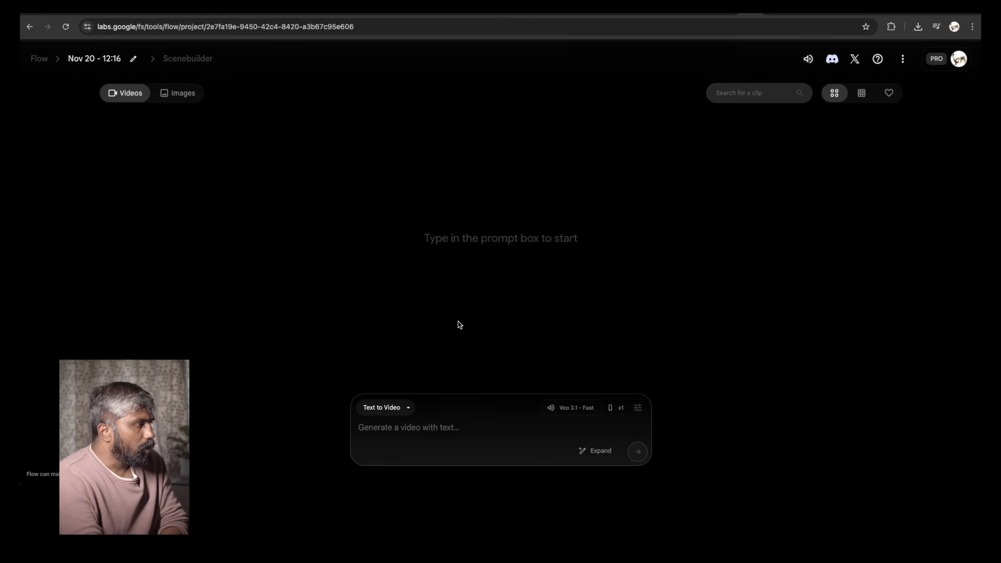
{"action": "left_click", "coordinate": [399, 408]}
{"action": "left_click", "coordinate": [383, 336]}
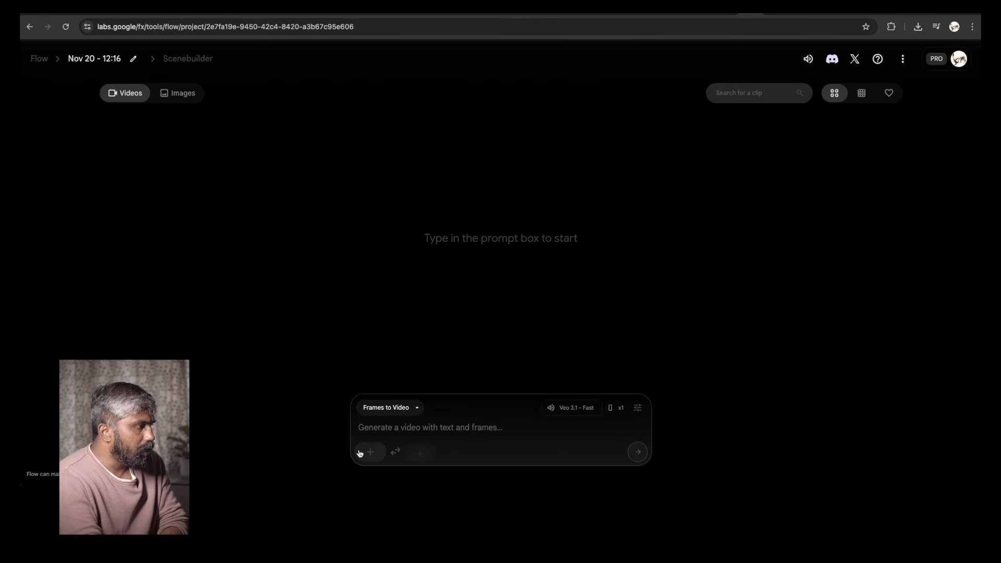
Add Change 2.png as the first frame and crop and save it in landscape
{"action": "left_click", "coordinate": [370, 452]}
{"action": "left_click", "coordinate": [322, 178]}
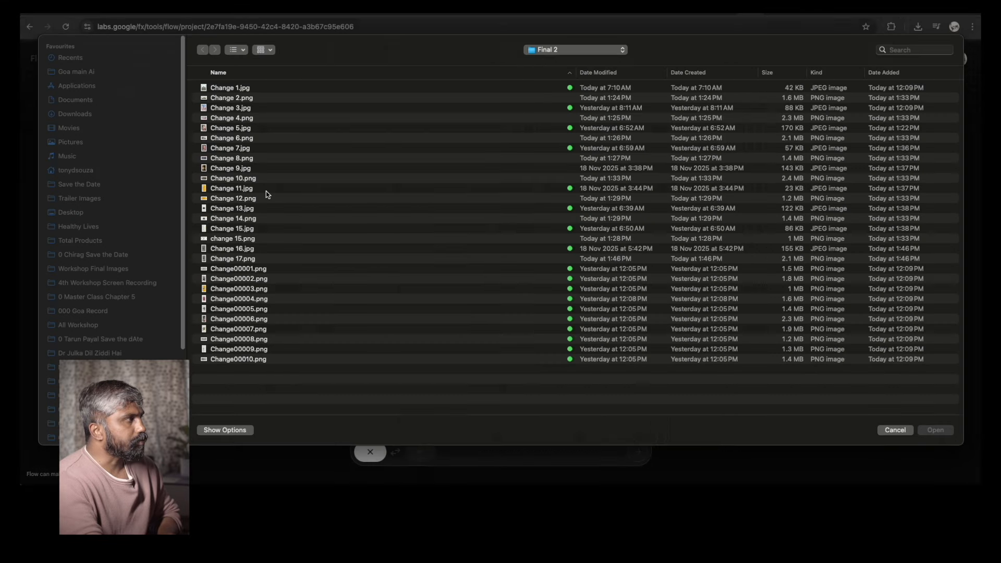
{"action": "left_click", "coordinate": [247, 104]}
{"action": "key", "text": "space"}
{"action": "key", "text": "space"}
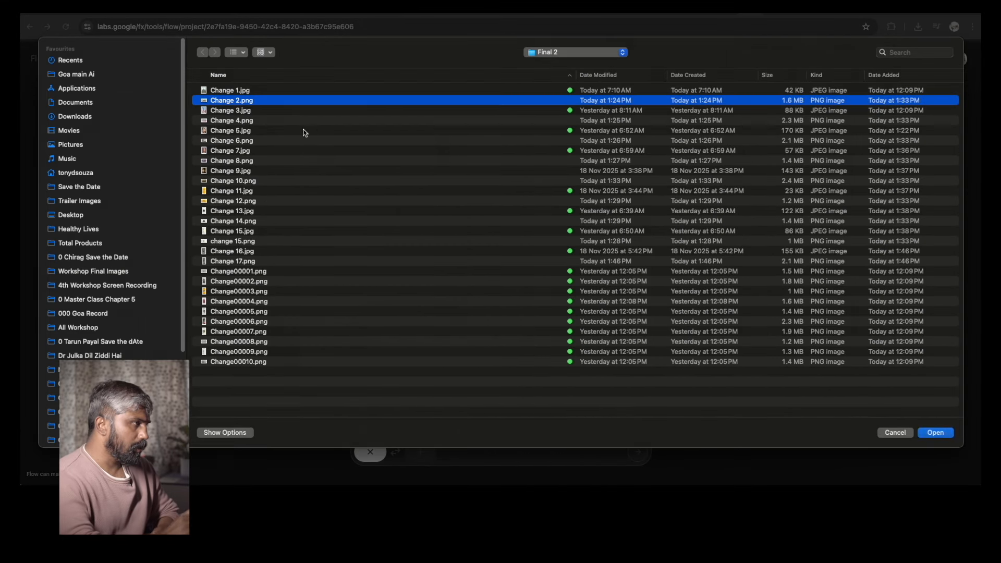
{"action": "key", "text": "Return"}
{"action": "left_click", "coordinate": [752, 427]}
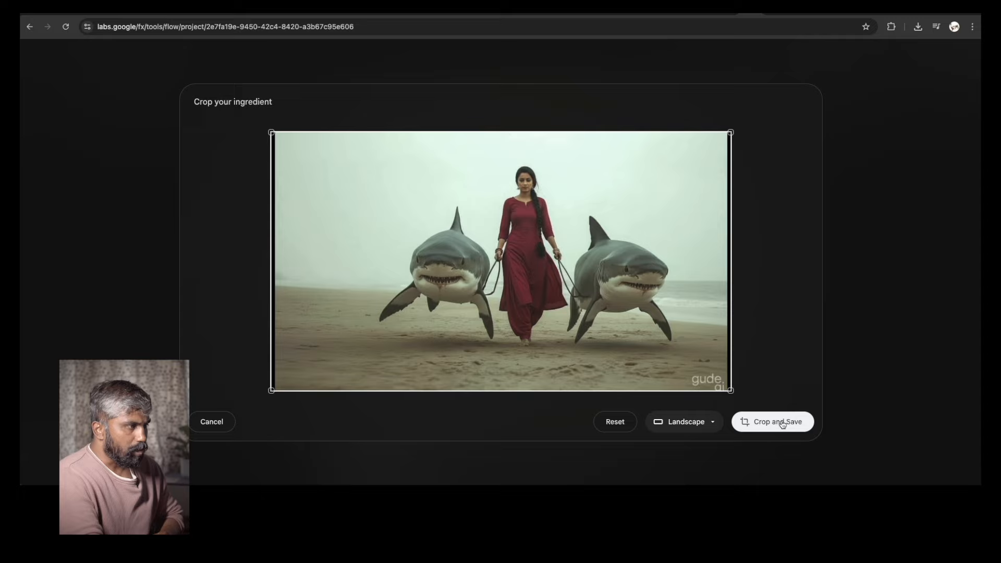
Paste the copied shark prompt into Flow's prompt and generate the video
{"action": "left_click", "coordinate": [398, 434]}
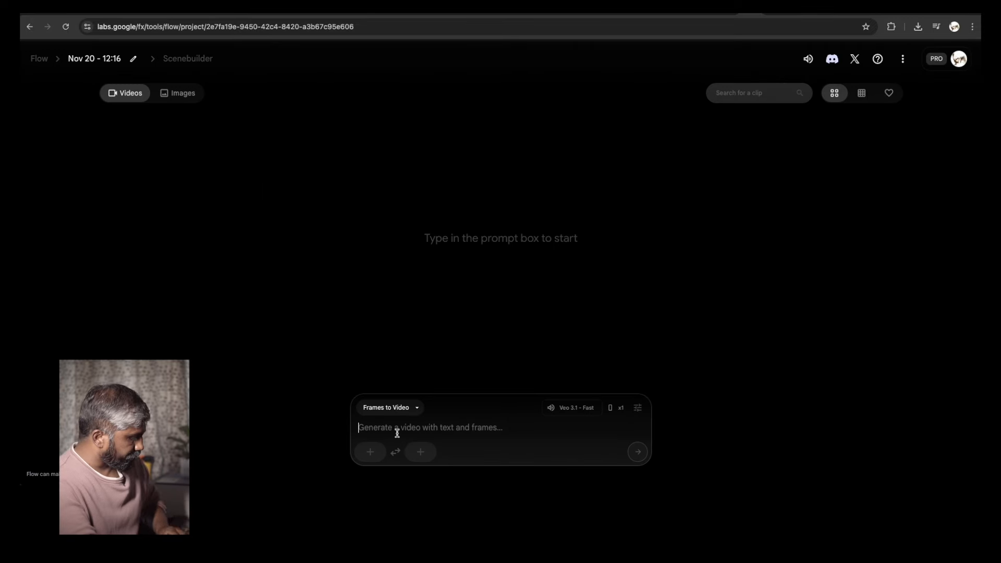
{"action": "key", "text": "super+v"}
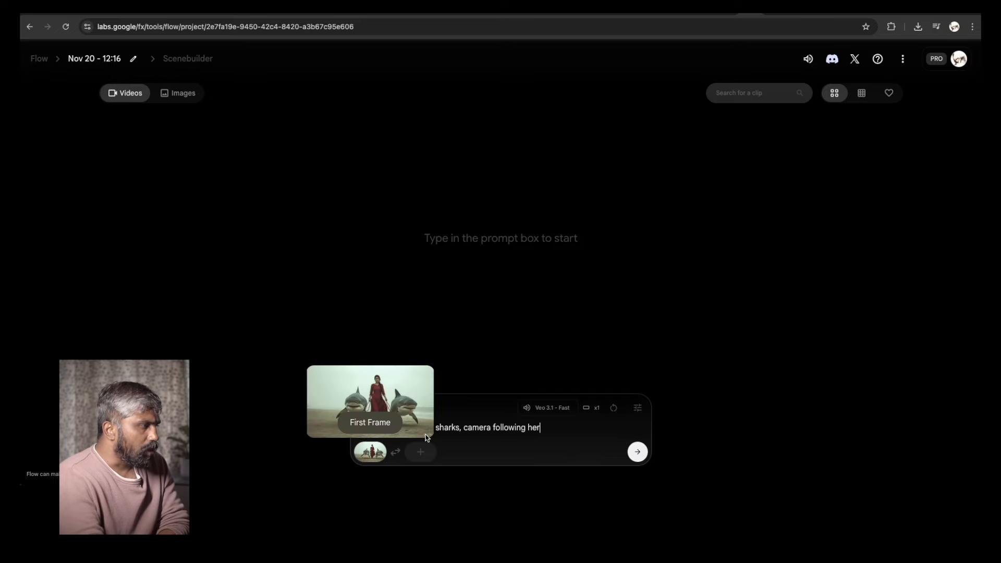
{"action": "left_click", "coordinate": [637, 453]}
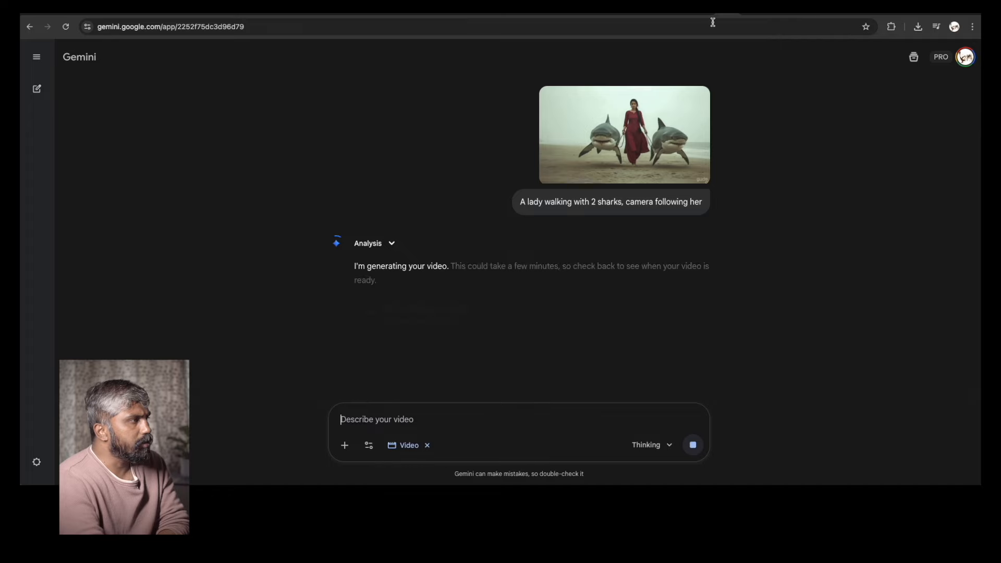
In Kling AI, set Change 2.png as the start frame and paste the shark prompt
{"action": "left_click", "coordinate": [749, 15]}
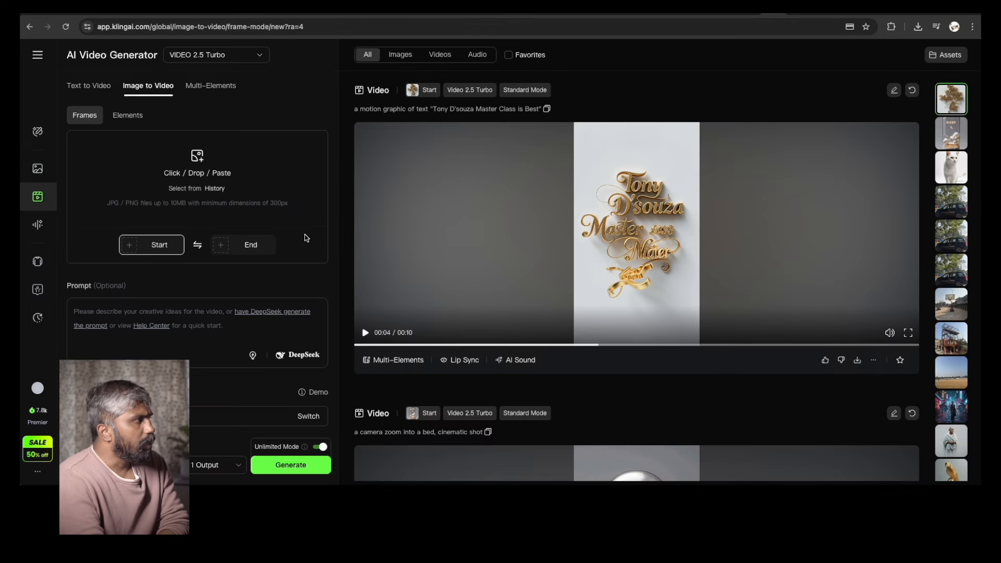
{"action": "mouse_move", "coordinate": [125, 246]}
{"action": "left_click", "coordinate": [137, 273]}
{"action": "left_click", "coordinate": [252, 99]}
{"action": "key", "text": "space"}
{"action": "key", "text": "space"}
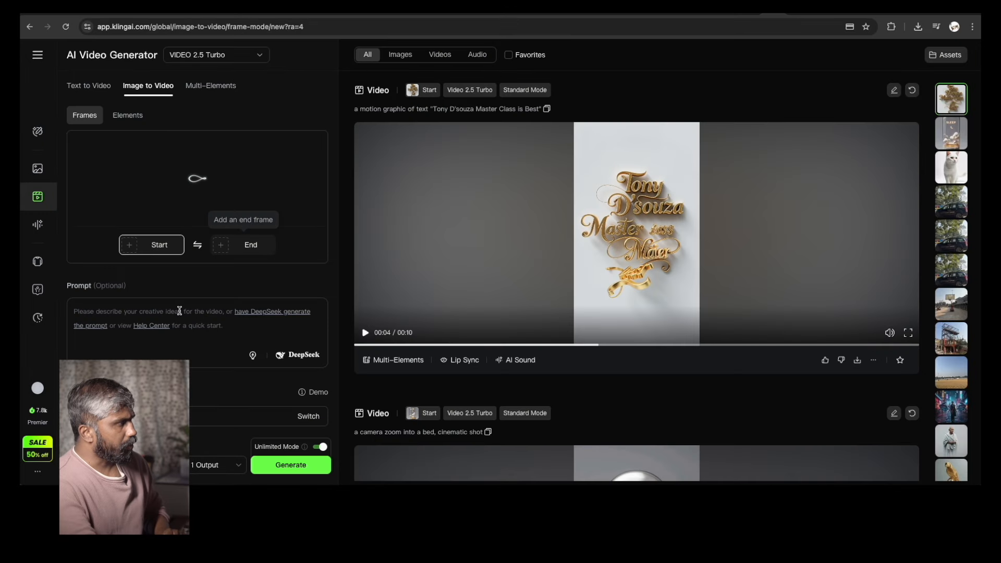
{"action": "left_click", "coordinate": [179, 311]}
{"action": "type", "text": "A lady walking with 2 sharks, camera following her"}
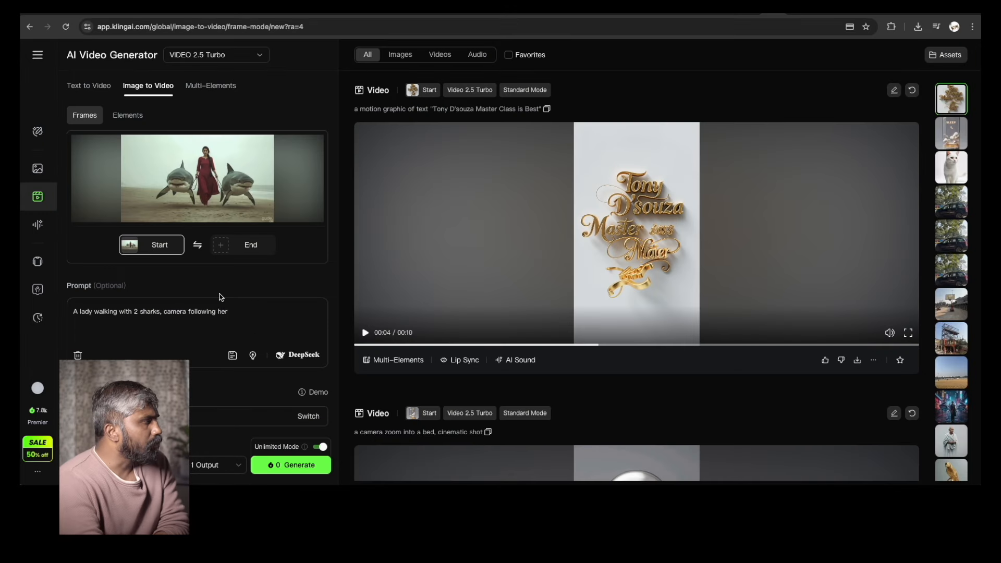
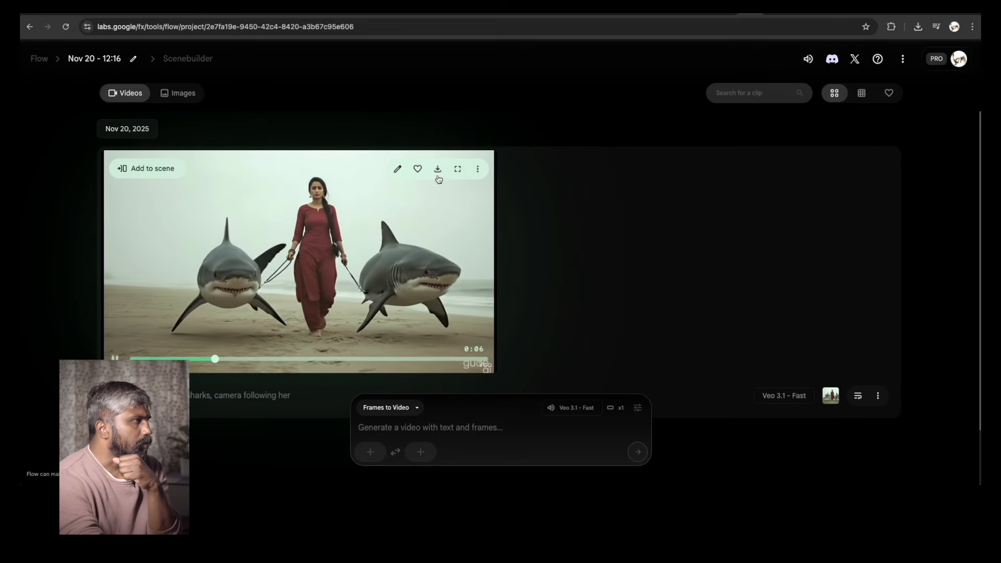
Watch the Flow shark video full-screen and download its Upscaled (1080p) version
{"action": "left_click", "coordinate": [457, 168]}
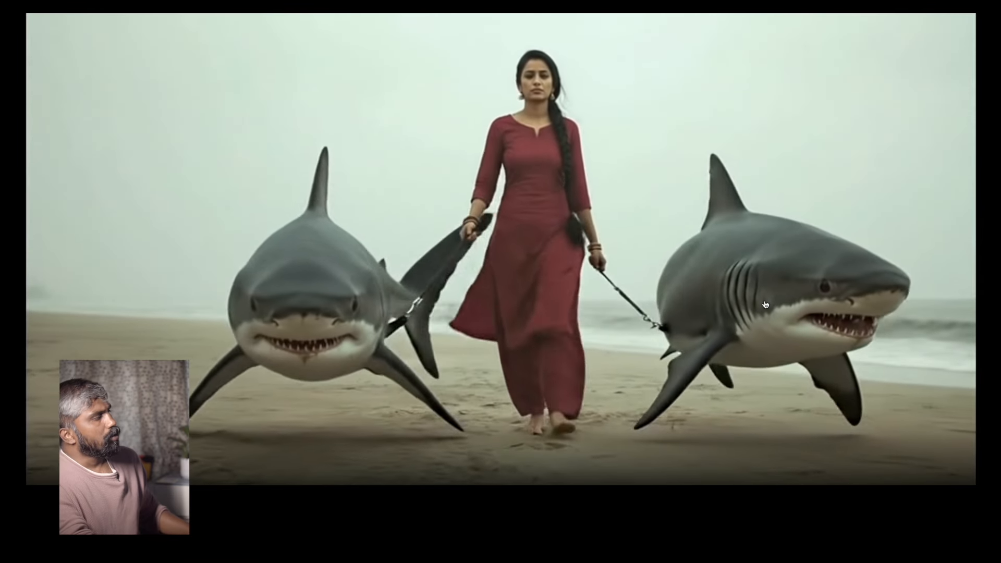
{"action": "key", "text": "Escape"}
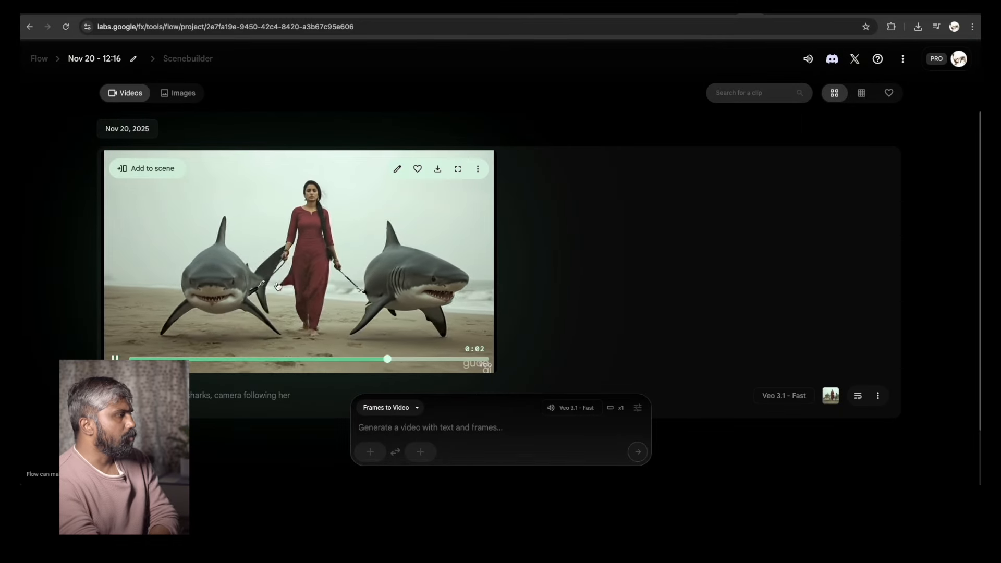
{"action": "left_click", "coordinate": [265, 293]}
{"action": "left_click", "coordinate": [440, 168]}
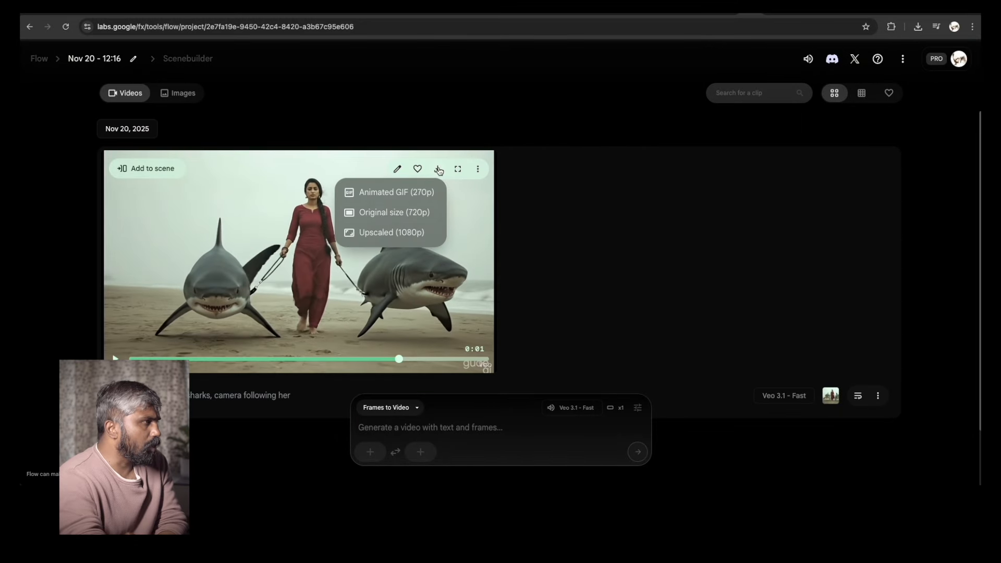
{"action": "left_click", "coordinate": [376, 240]}
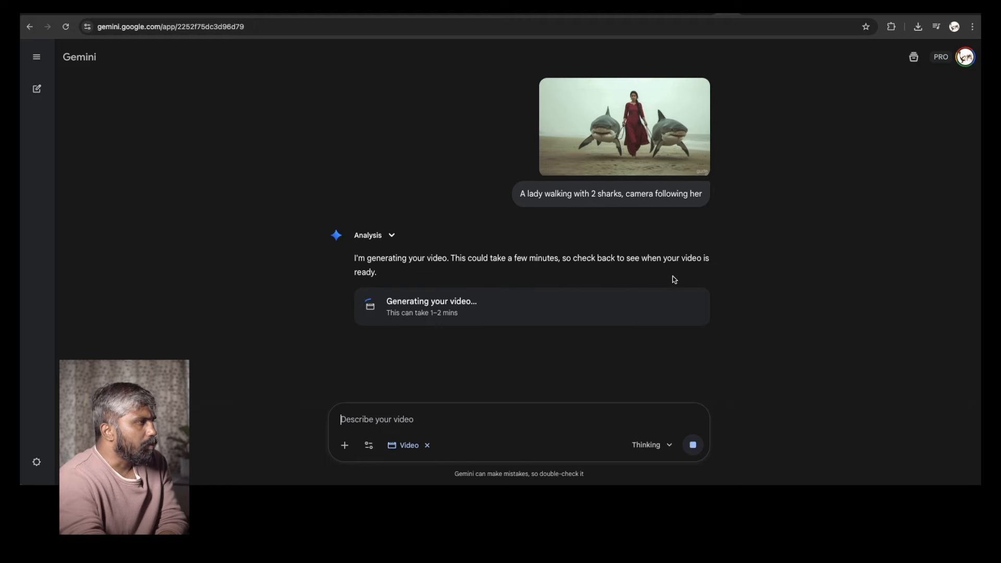
Switch to the Gemini tab and play the generated shark video
{"action": "left_click", "coordinate": [772, 9]}
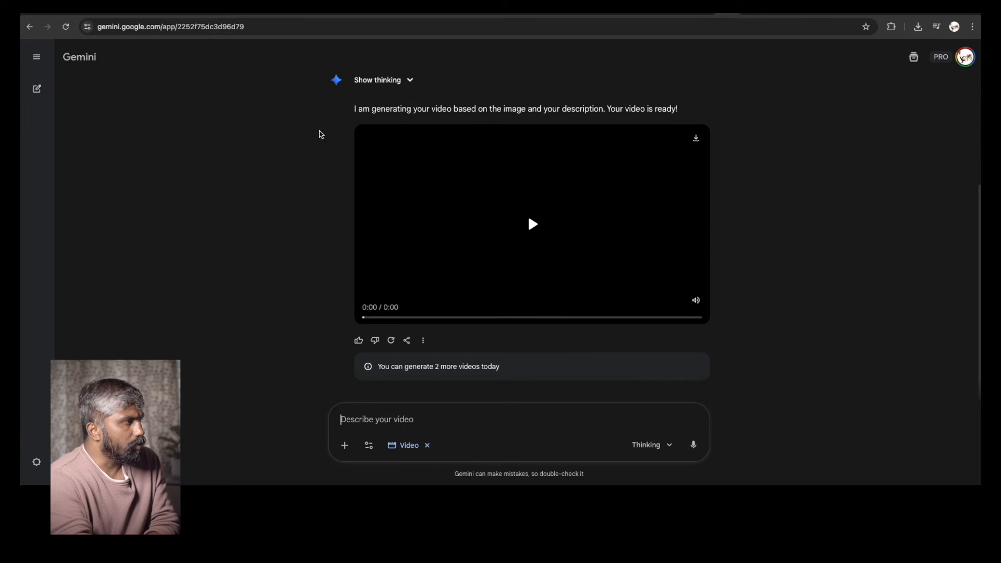
{"action": "left_click", "coordinate": [531, 225]}
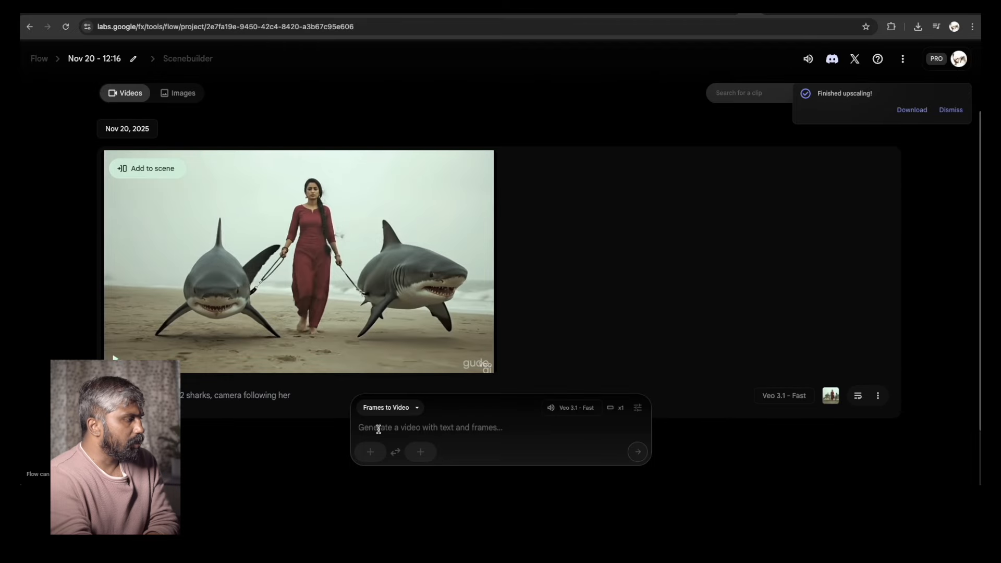
In Flow, upload Change 4.png as the first frame and crop and save it in landscape
{"action": "left_click", "coordinate": [364, 457]}
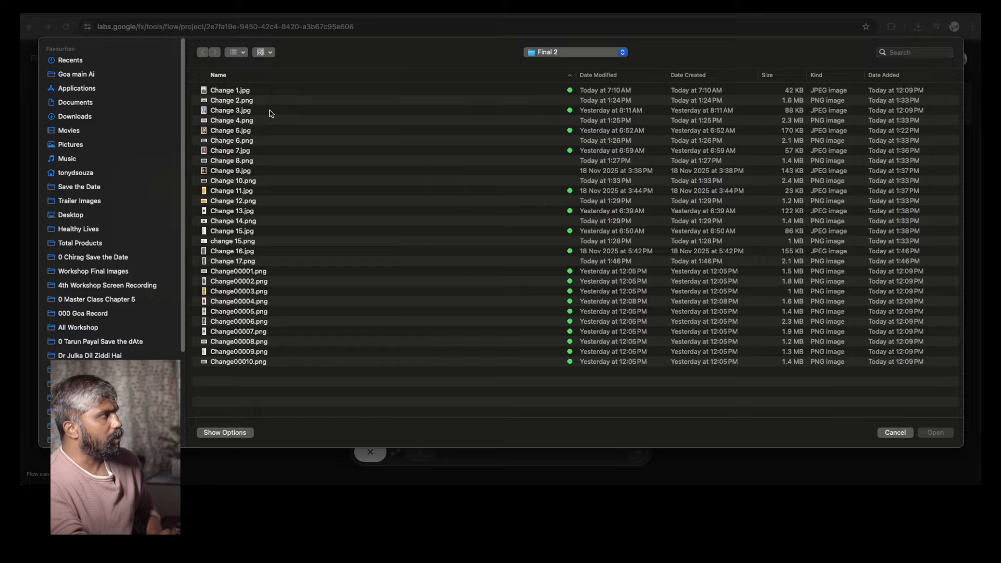
{"action": "left_click", "coordinate": [270, 110]}
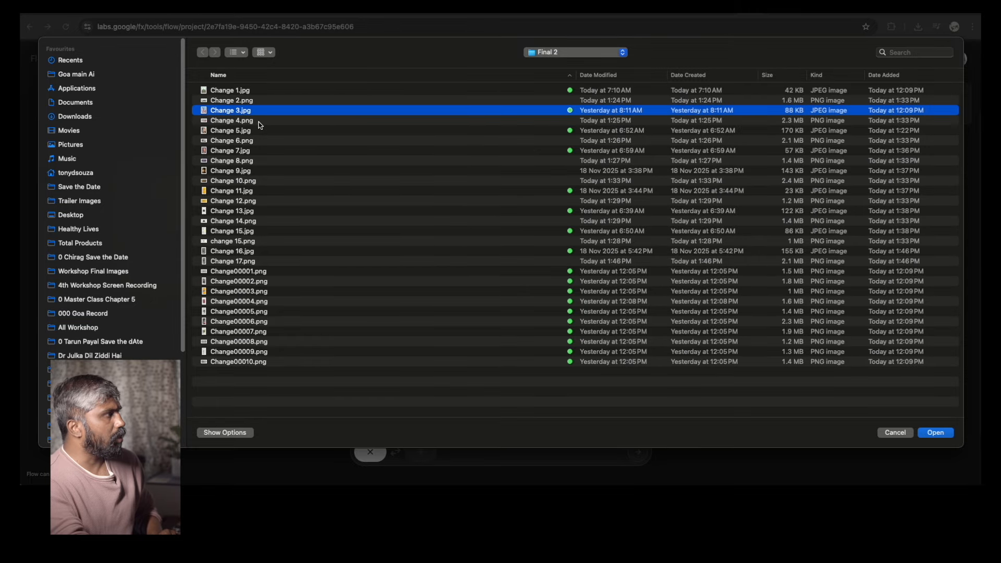
{"action": "left_click", "coordinate": [259, 123]}
{"action": "key", "text": "space"}
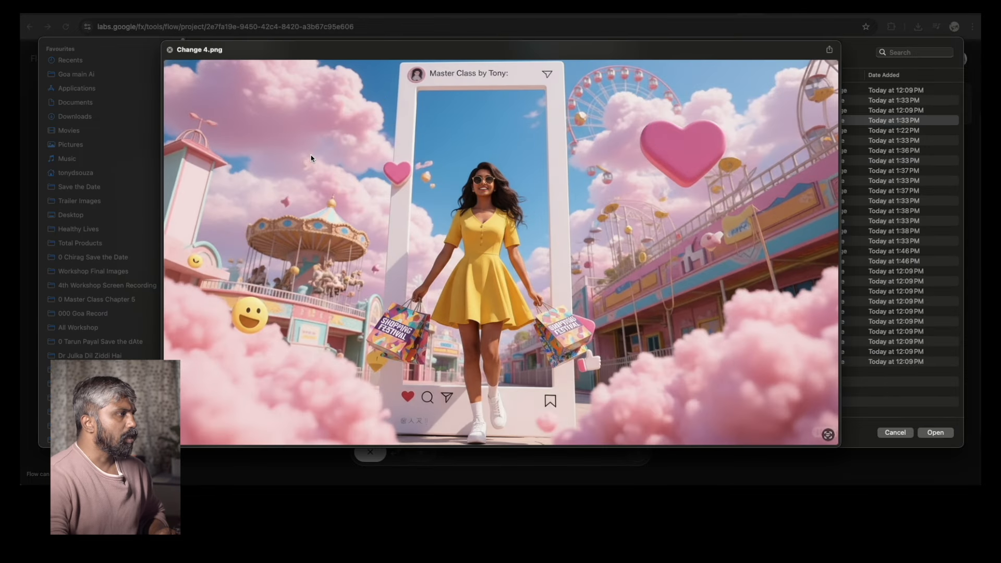
{"action": "key", "text": "space"}
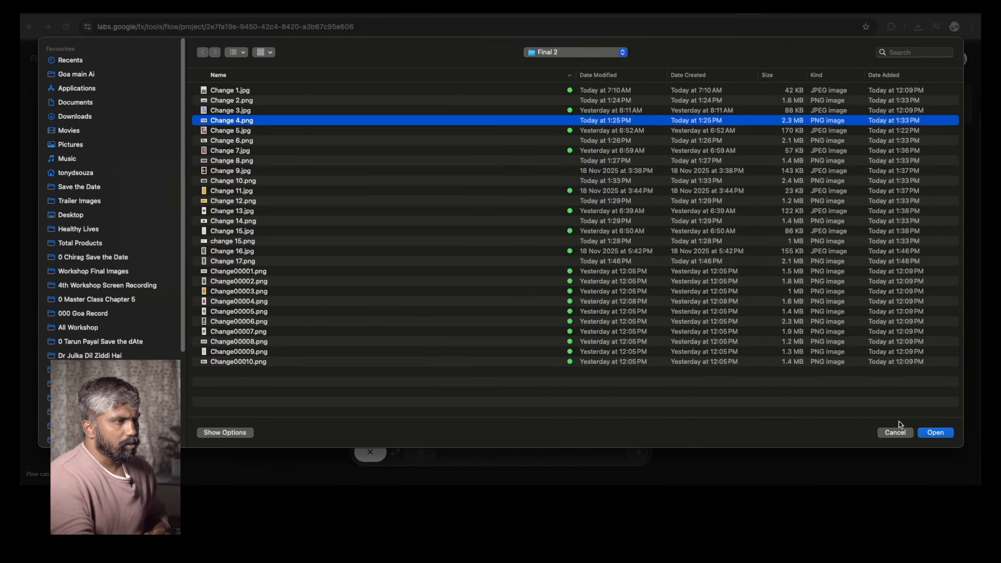
{"action": "left_click", "coordinate": [935, 434]}
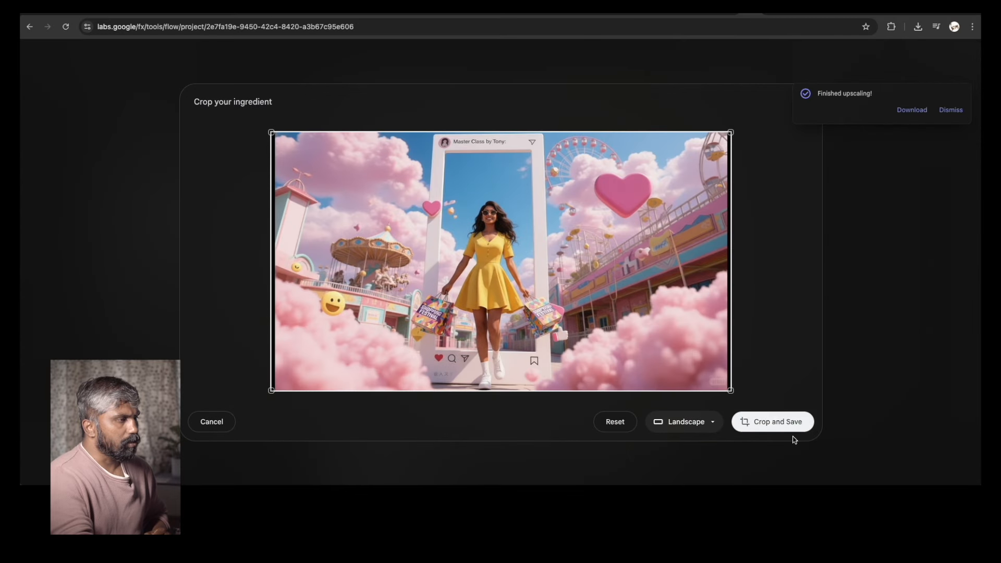
{"action": "left_click", "coordinate": [790, 427]}
Enter the prompt 'a Indian girl twirling, celebrating festival shopping, camera slowly zoom in', copy it, and generate the video
{"action": "left_click", "coordinate": [402, 429]}
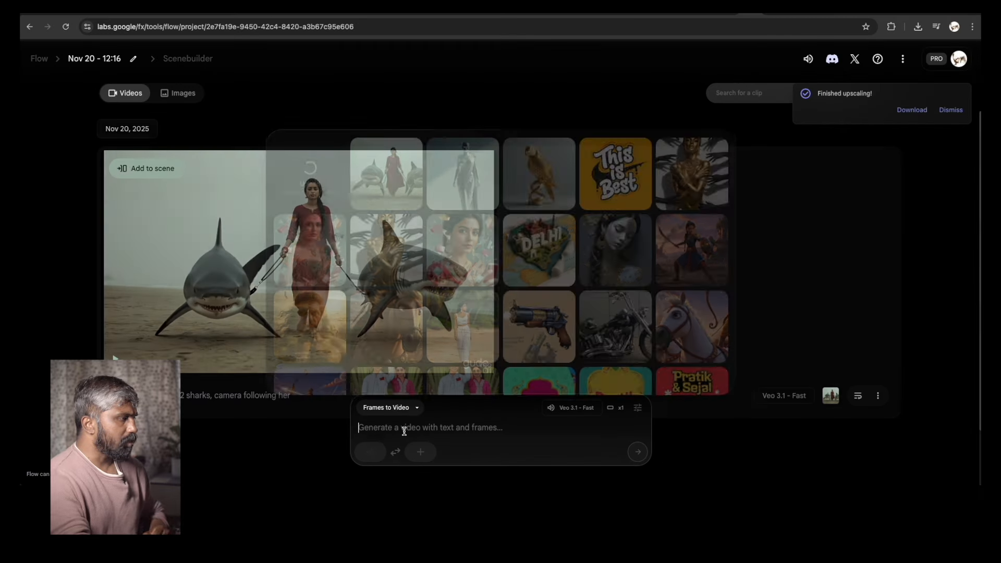
{"action": "type", "text": "a"}
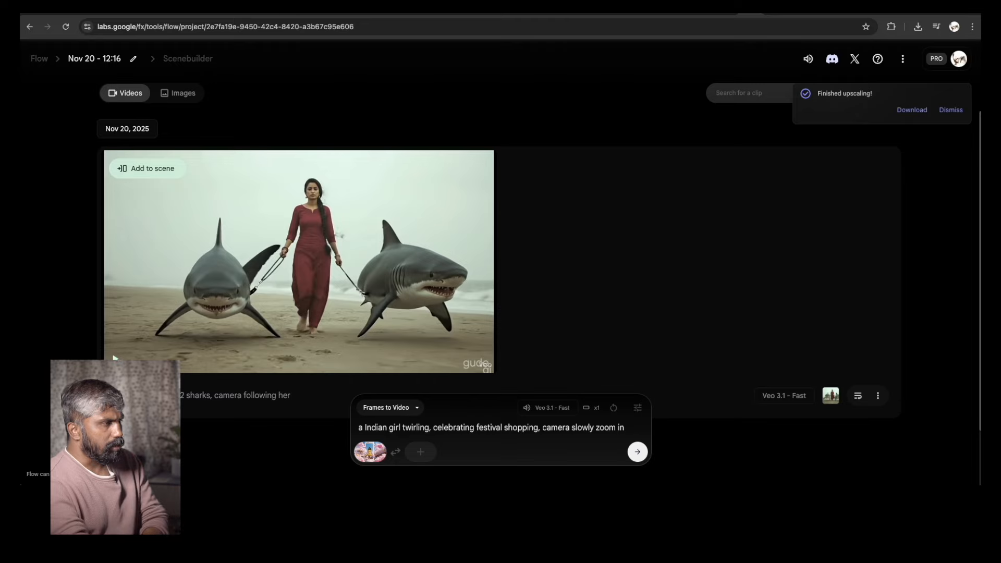
{"action": "left_click_drag", "start_coordinate": [640, 425], "coordinate": [454, 430]}
{"action": "key", "text": "super+c"}
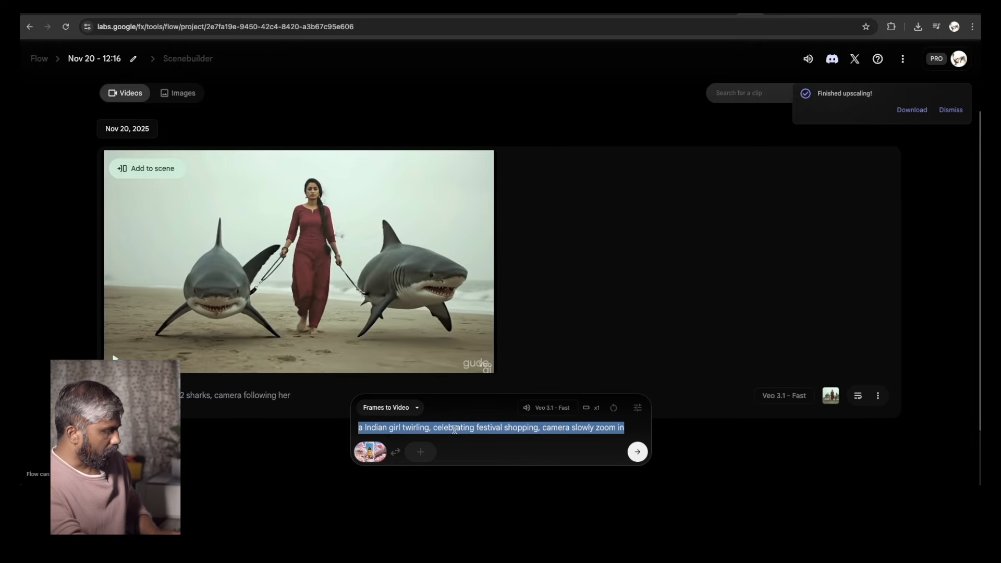
{"action": "left_click", "coordinate": [638, 453]}
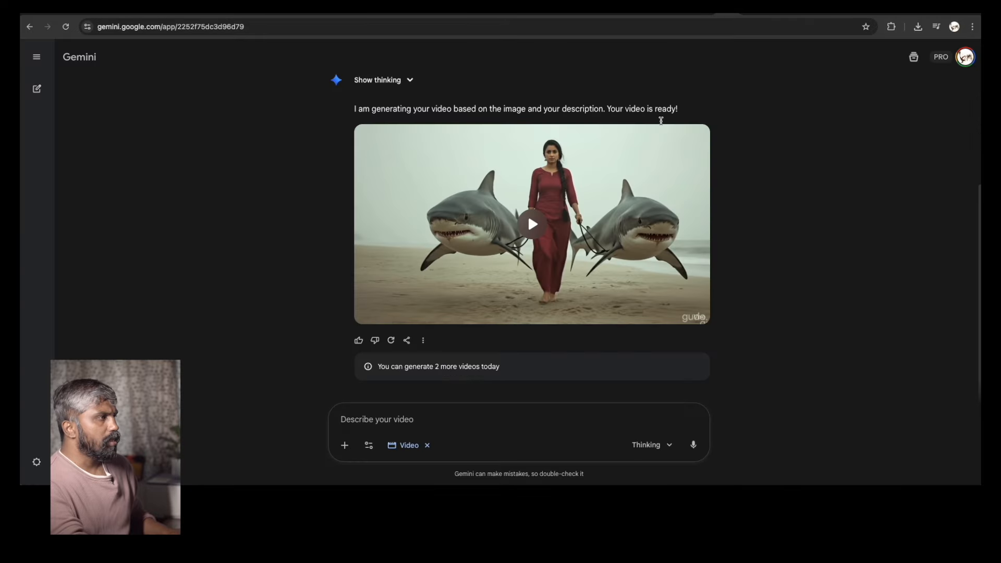
In Gemini, upload Change 4.png, paste the festival shopping prompt, and send it to generate a video
{"action": "left_click", "coordinate": [345, 446]}
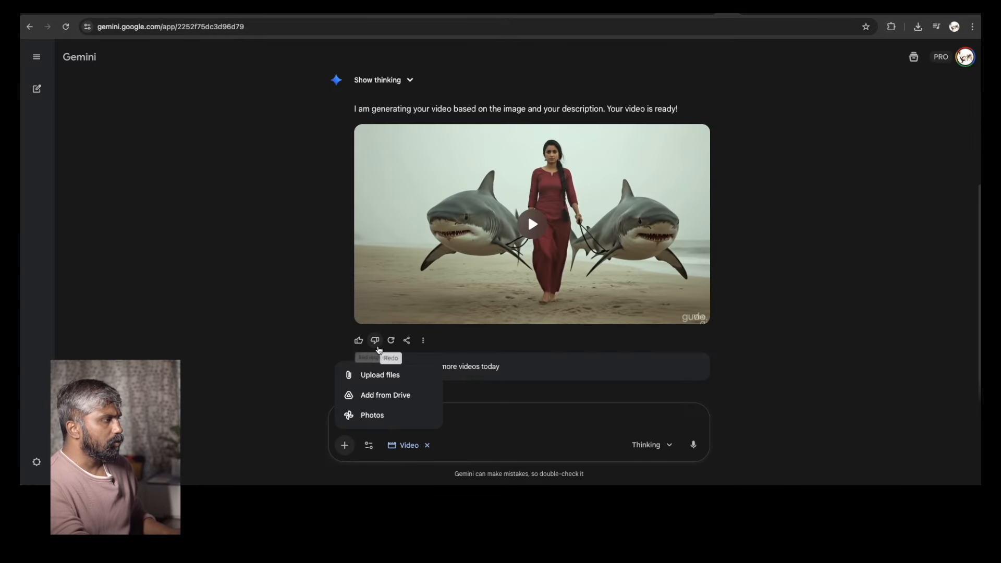
{"action": "left_click", "coordinate": [370, 375]}
{"action": "left_click", "coordinate": [245, 121]}
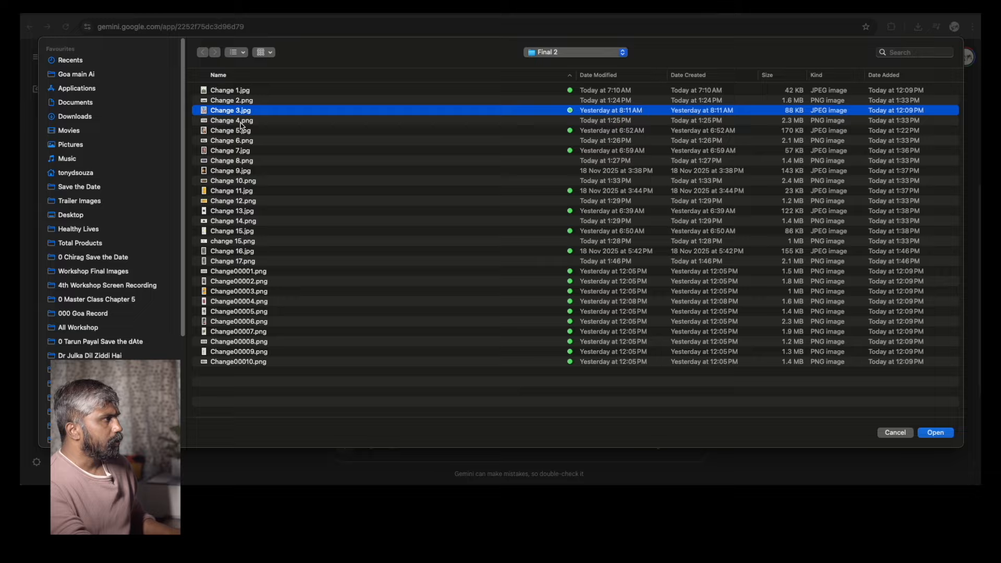
{"action": "key", "text": "space"}
{"action": "key", "text": "space"}
{"action": "key", "text": "Return"}
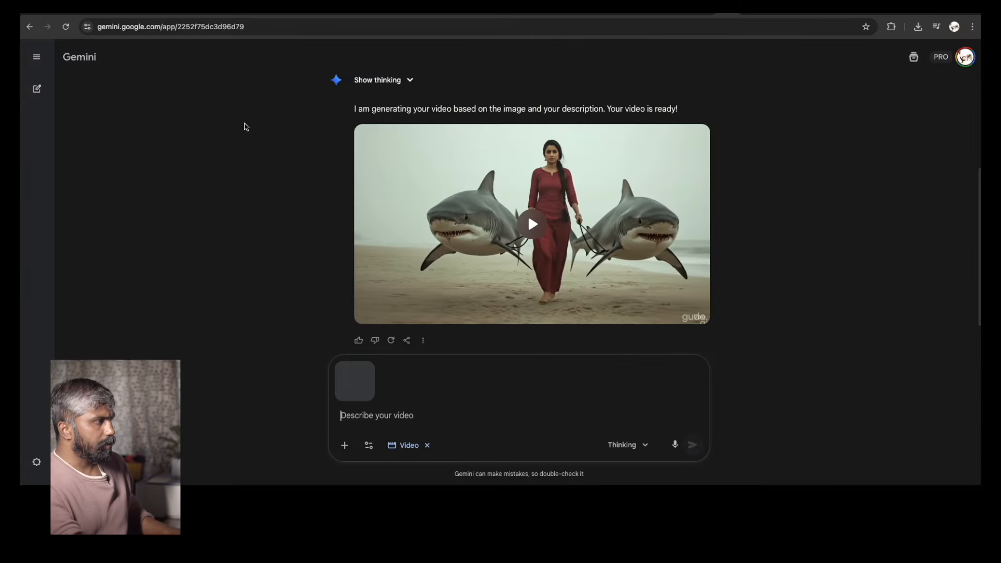
{"action": "key", "text": "super+v"}
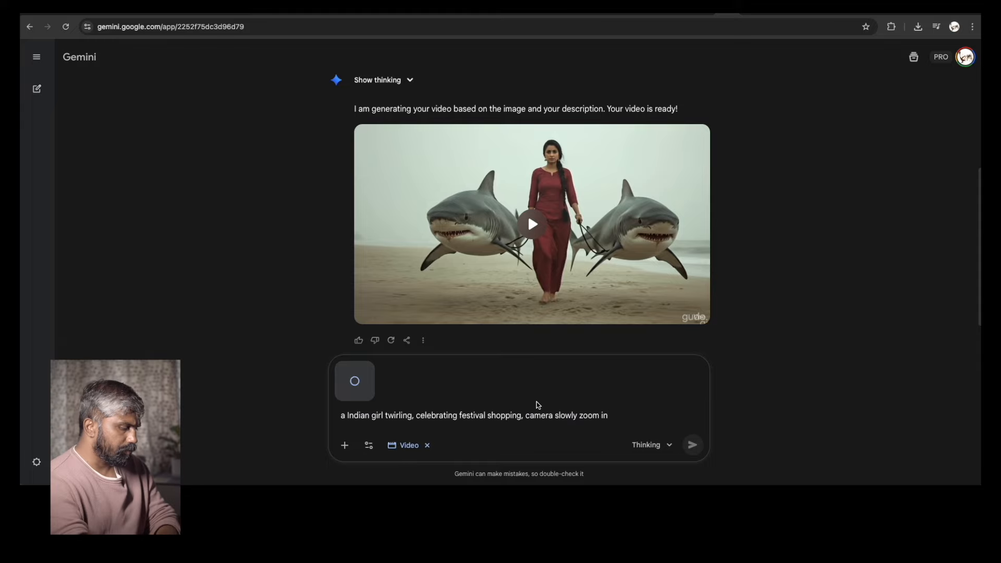
{"action": "key", "text": "Return"}
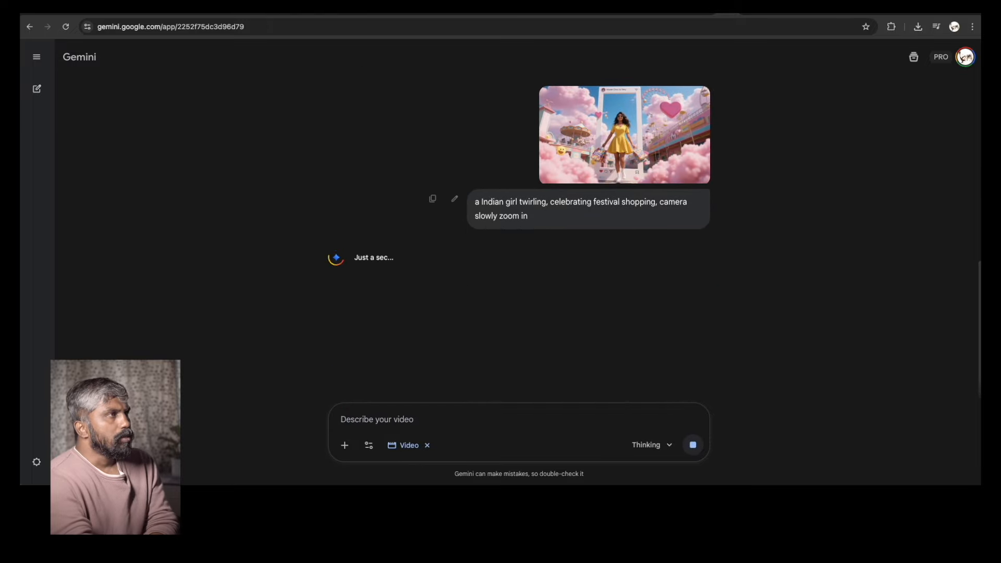
In Kling AI, turn off Unlimited Mode and replace the start frame with Change 4.png
{"action": "left_click", "coordinate": [756, 12]}
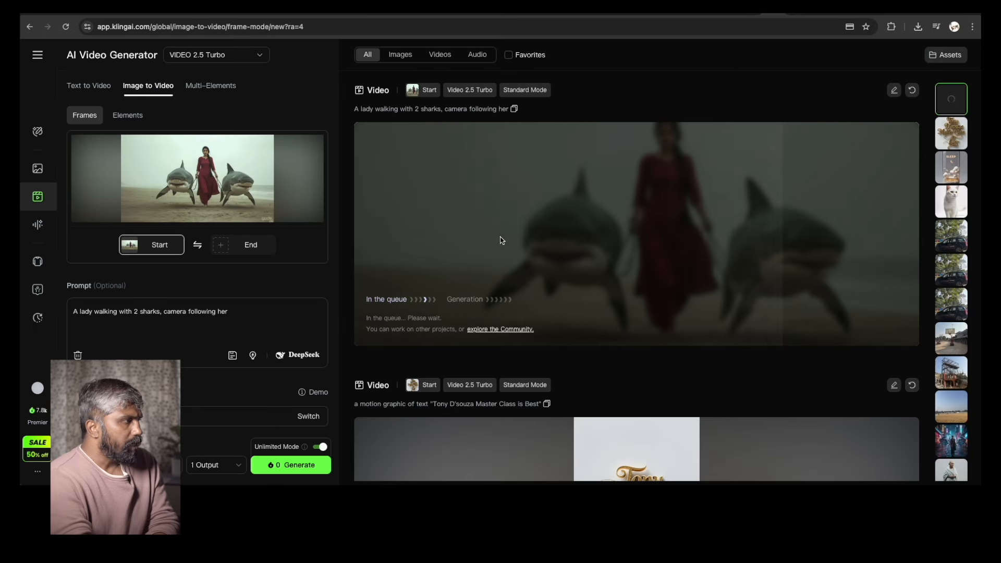
{"action": "left_click", "coordinate": [323, 447]}
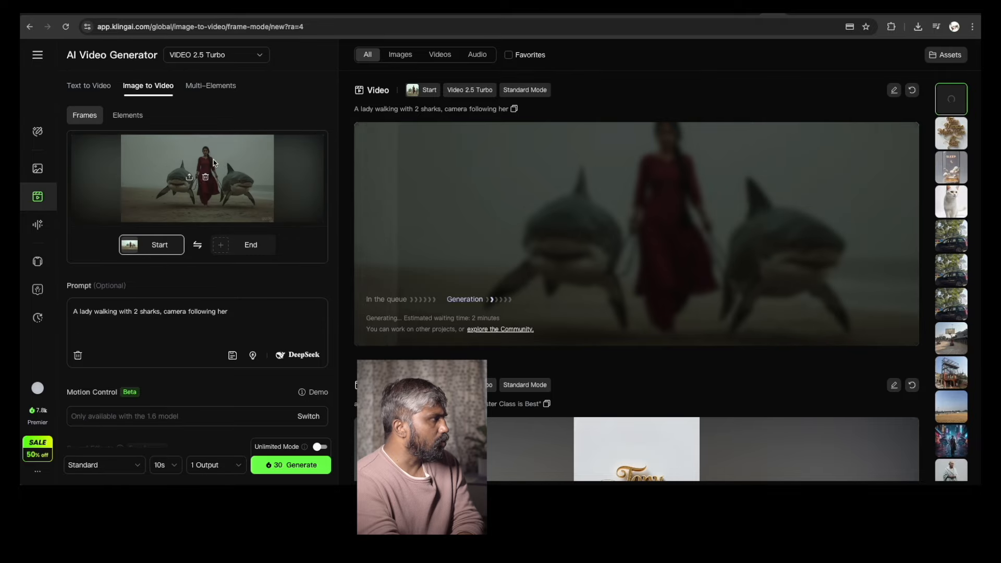
{"action": "left_click", "coordinate": [206, 177]}
{"action": "left_click", "coordinate": [196, 172]}
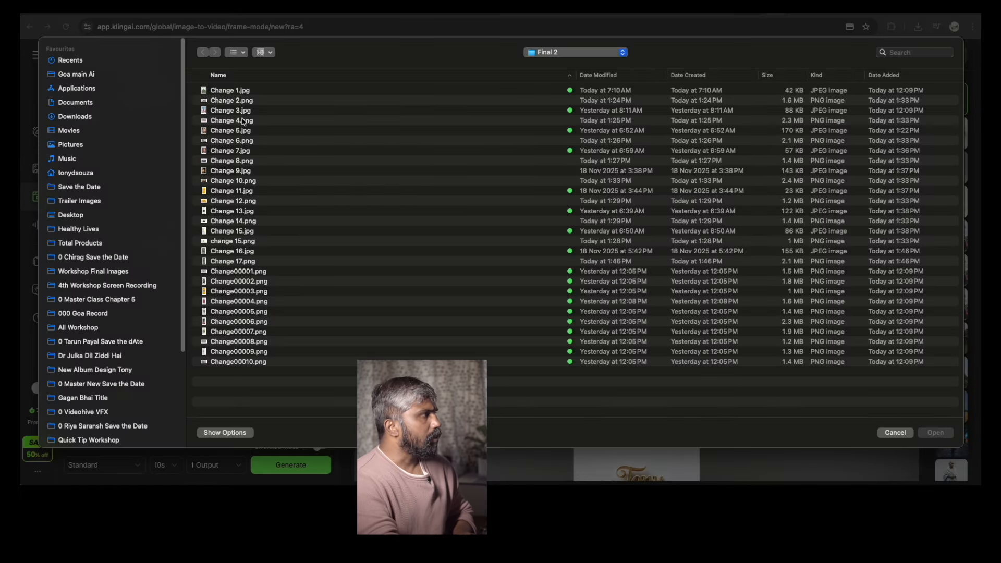
{"action": "left_click", "coordinate": [247, 131]}
{"action": "key", "text": "space"}
{"action": "key", "text": "space"}
{"action": "left_click", "coordinate": [251, 123]}
{"action": "key", "text": "space"}
{"action": "key", "text": "space"}
{"action": "double_click", "coordinate": [251, 123]}
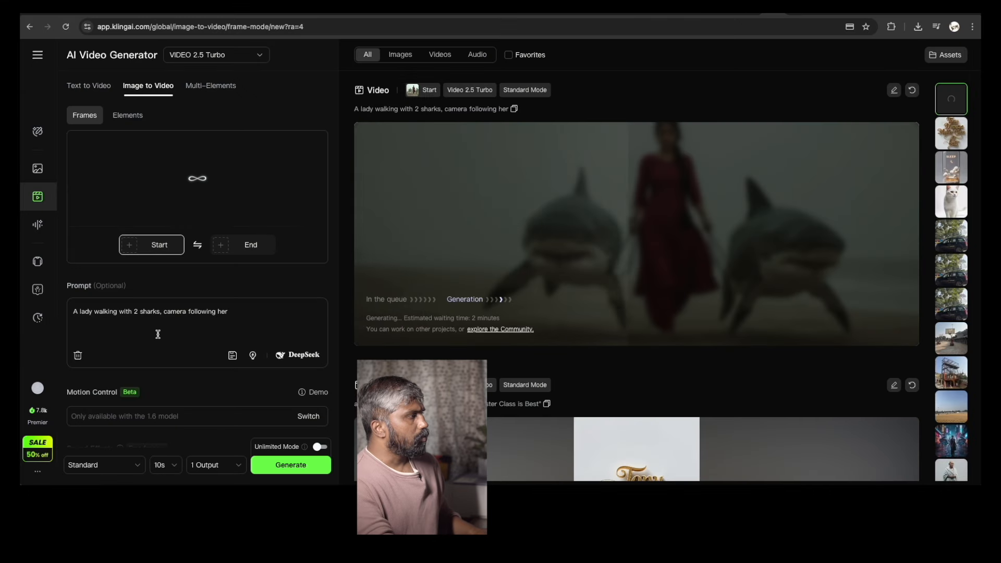
Replace the prompt with the festival shopping prompt and generate the video in Professional mode
{"action": "key", "text": "super+a"}
{"action": "type", "text": "a Indian girl twirling, celebrating festival shopping, camera slowly zoom inv"}
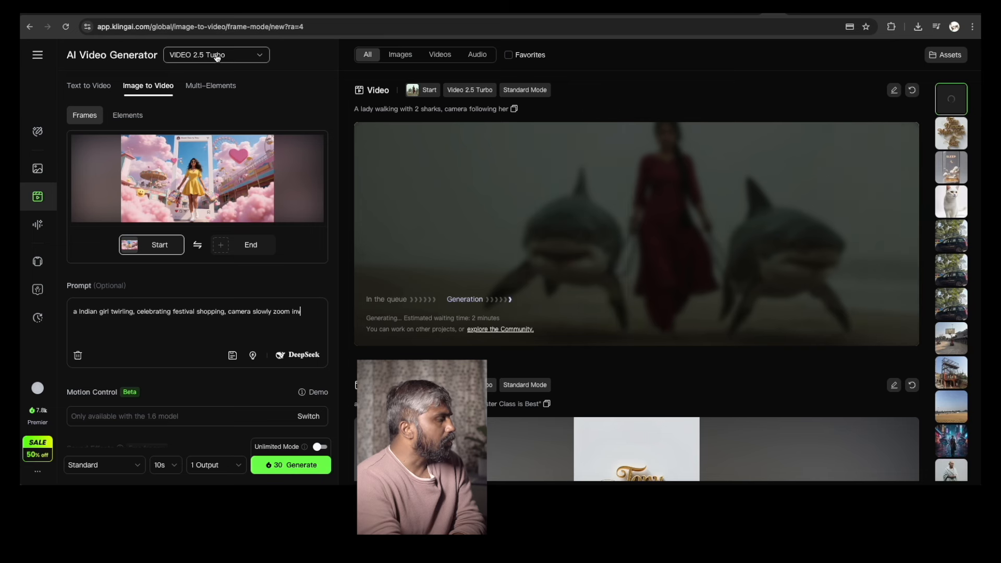
{"action": "left_click", "coordinate": [117, 469]}
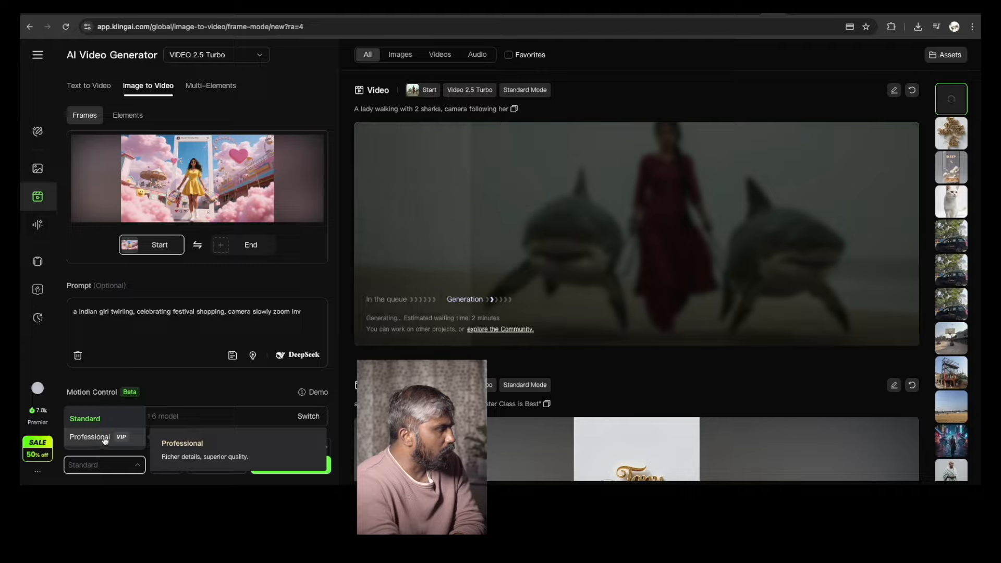
{"action": "left_click", "coordinate": [105, 441]}
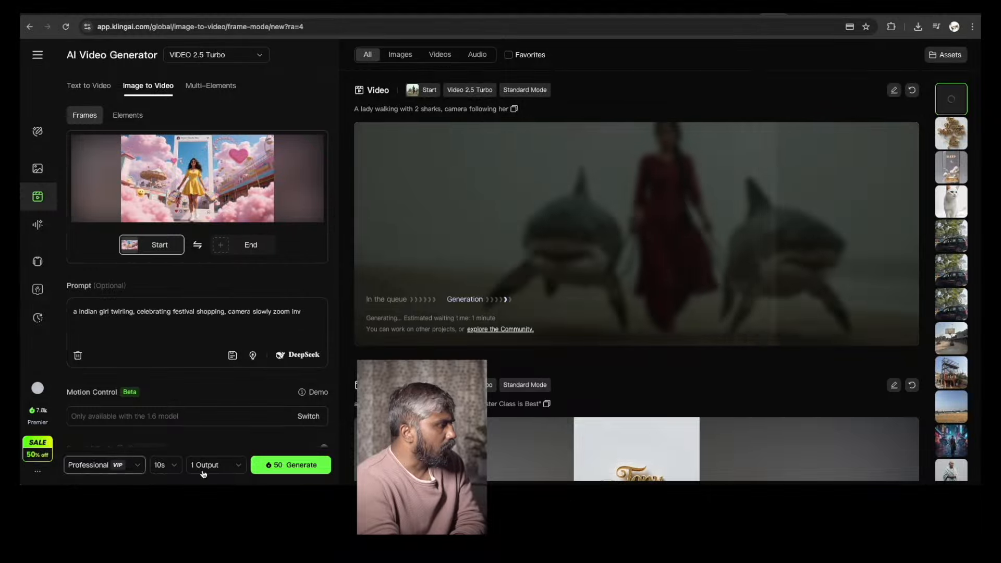
{"action": "left_click", "coordinate": [290, 465]}
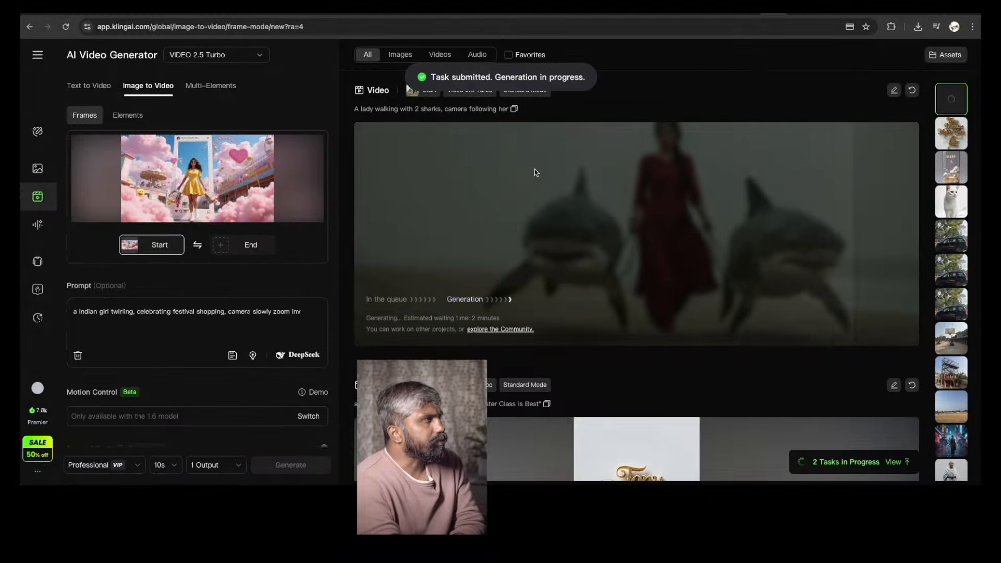
Check the generation progress in the Kling AI and Flow tabs
{"action": "left_click", "coordinate": [750, 13]}
{"action": "left_click", "coordinate": [729, 13]}
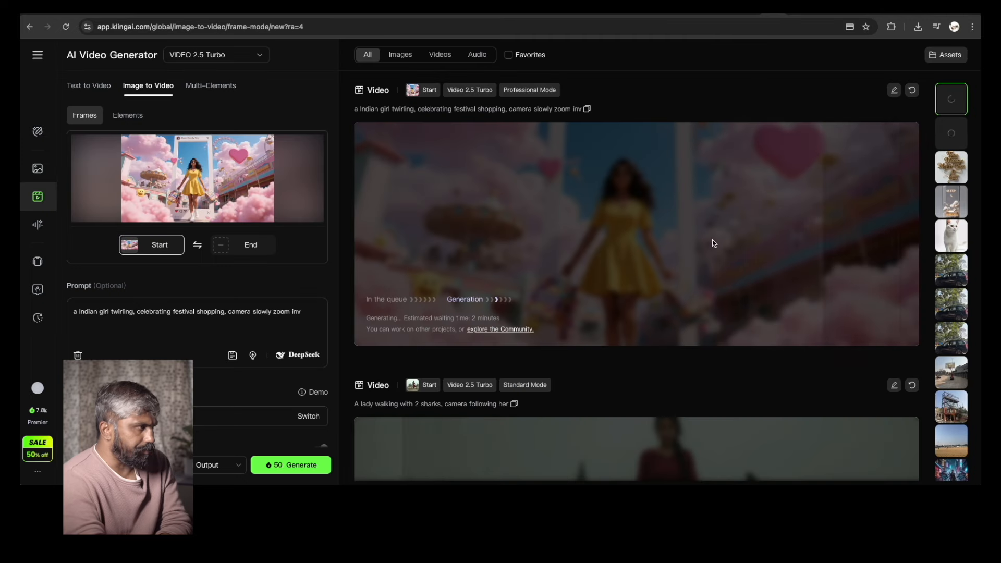
{"action": "scroll", "coordinate": [716, 250], "scroll_direction": "down", "scroll_amount": 5}
{"action": "scroll", "coordinate": [618, 239], "scroll_direction": "up", "scroll_amount": 5}
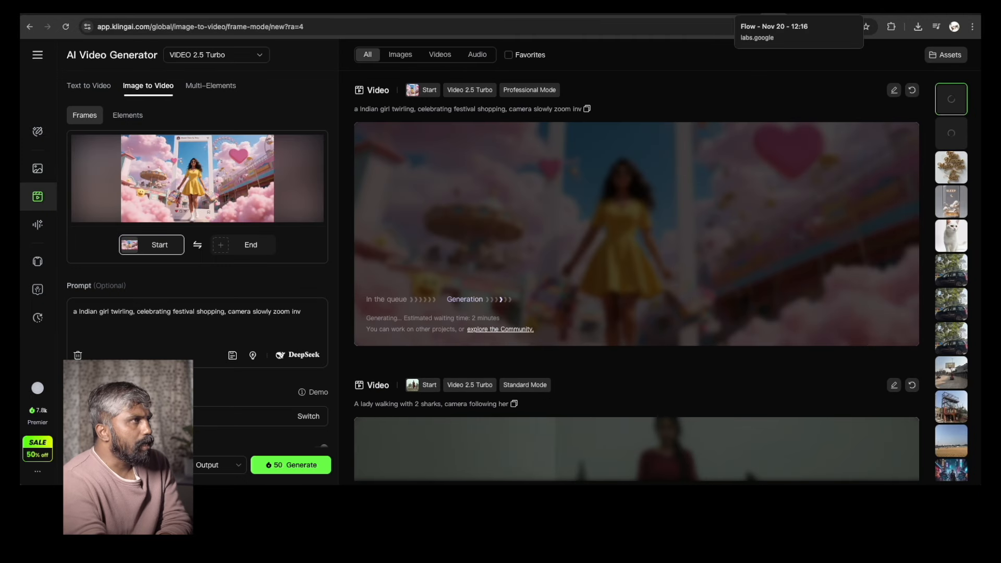
{"action": "left_click", "coordinate": [774, 16]}
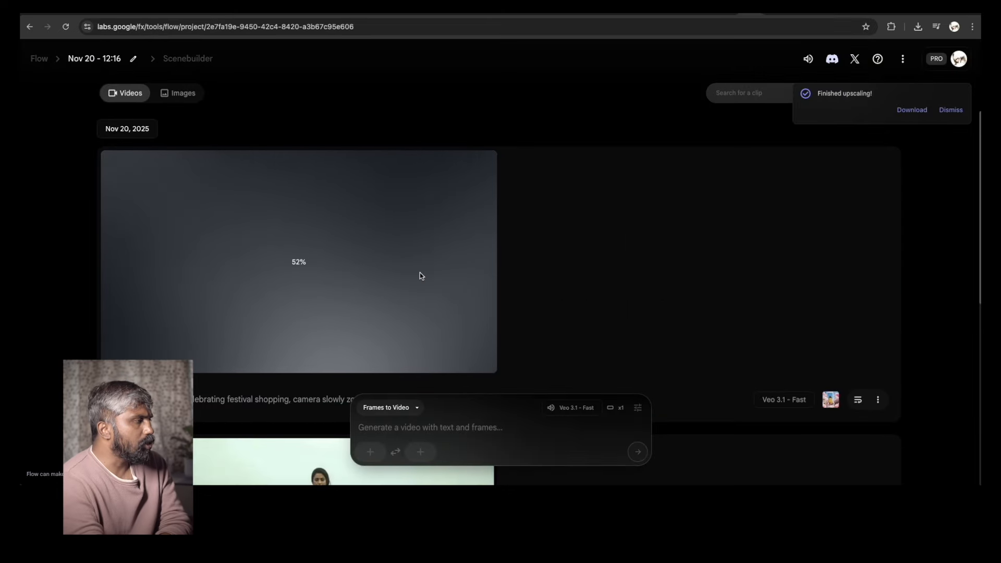
Switch to ChatGPT and attach Change00002.png to a new message
{"action": "left_click", "coordinate": [704, 16]}
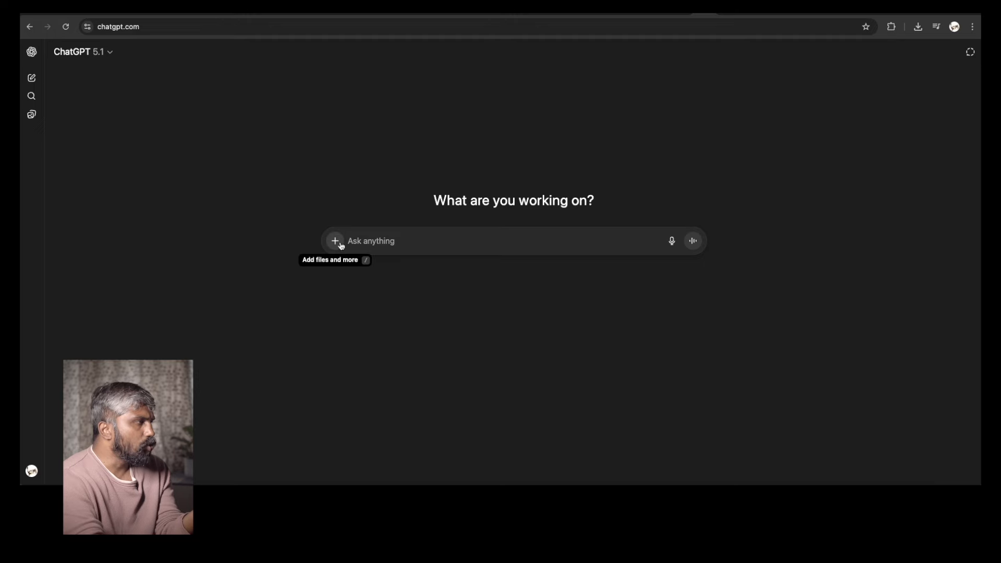
{"action": "left_click", "coordinate": [334, 241]}
{"action": "left_click", "coordinate": [477, 281]}
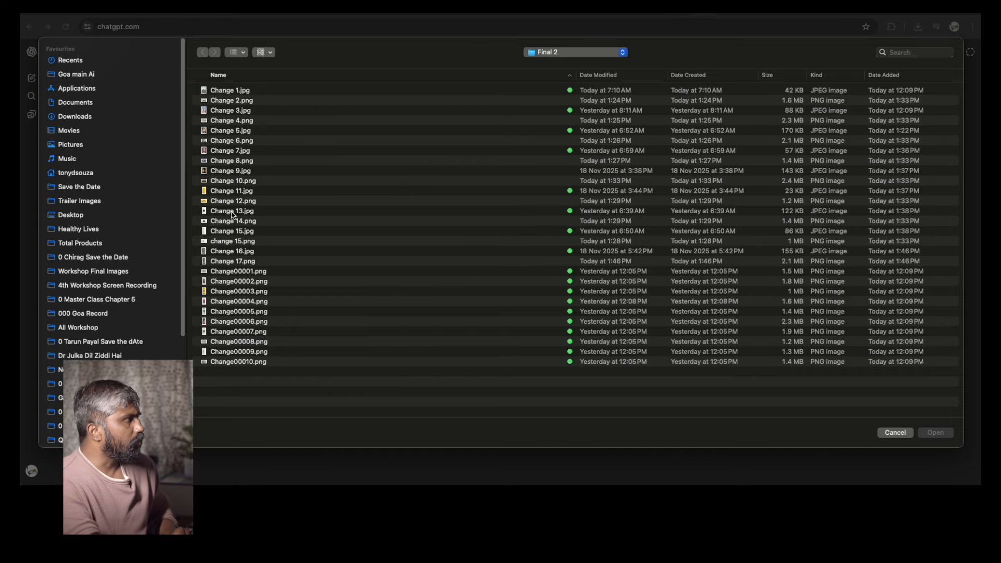
{"action": "left_click", "coordinate": [234, 283]}
{"action": "key", "text": "space"}
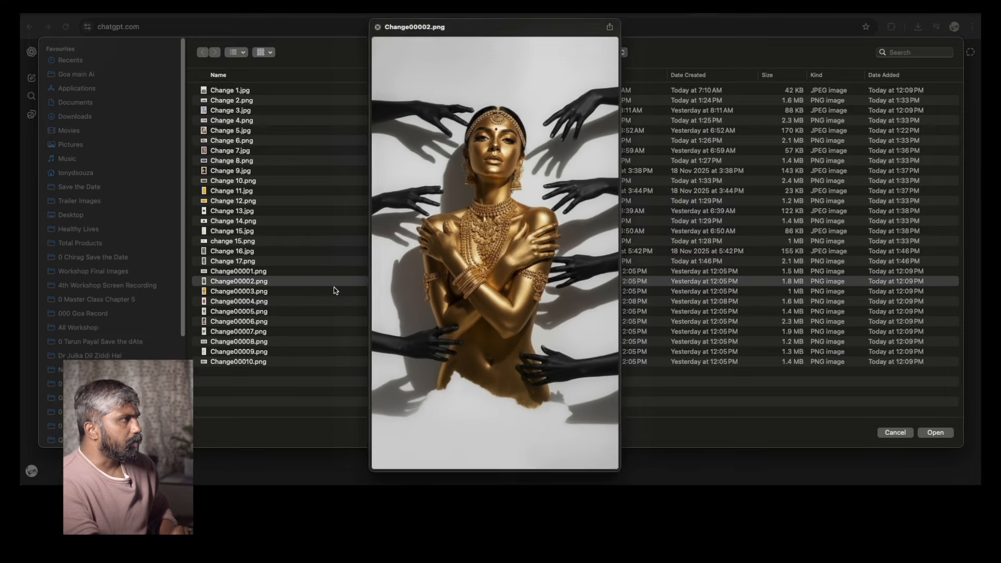
{"action": "key", "text": "space"}
{"action": "key", "text": "Return"}
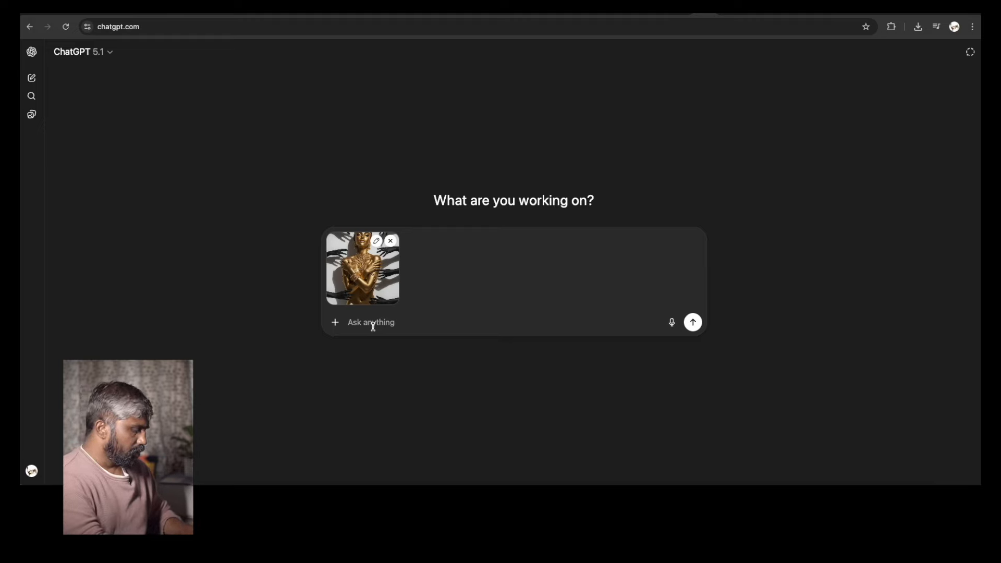
Ask ChatGPT "Please give me a prompt for image to video" about the attached image
{"action": "type", "text": "Pleae"}
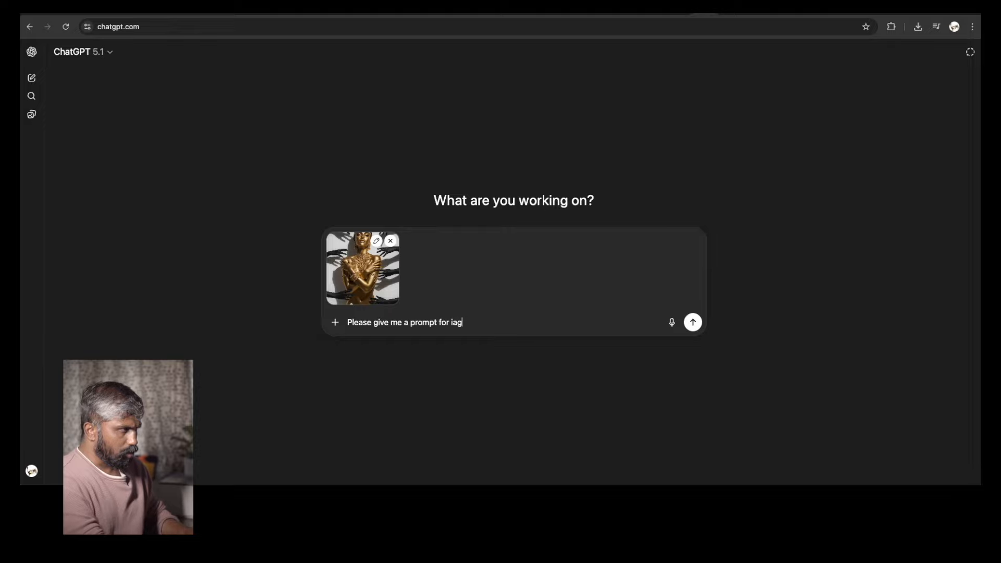
{"action": "type", "text": "eo"}
{"action": "key", "text": "Return"}
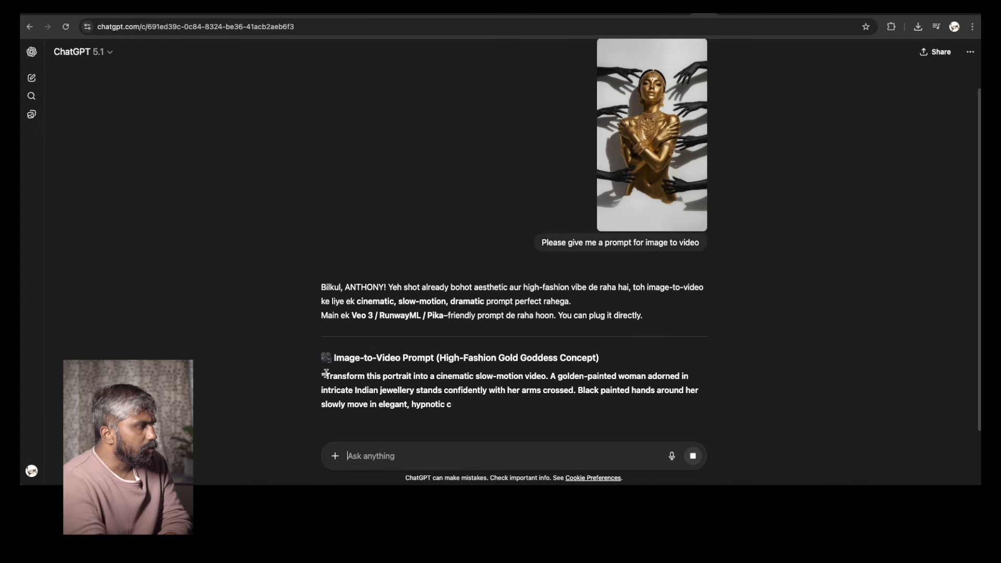
Copy the full image-to-video prompt text from ChatGPT's answer
{"action": "left_click_drag", "start_coordinate": [323, 375], "coordinate": [514, 420]}
{"action": "left_click", "coordinate": [514, 420]}
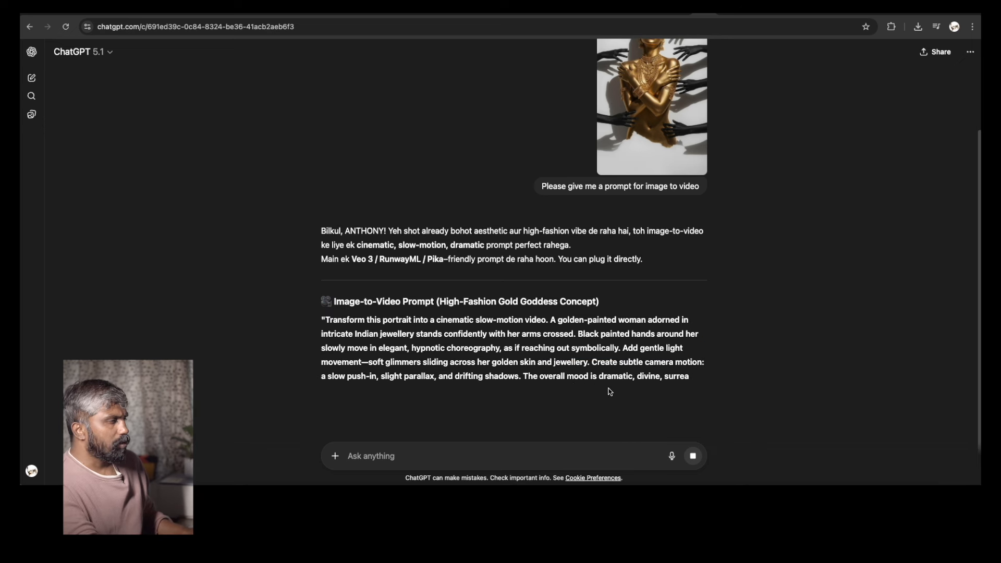
{"action": "left_click_drag", "start_coordinate": [321, 319], "coordinate": [417, 408]}
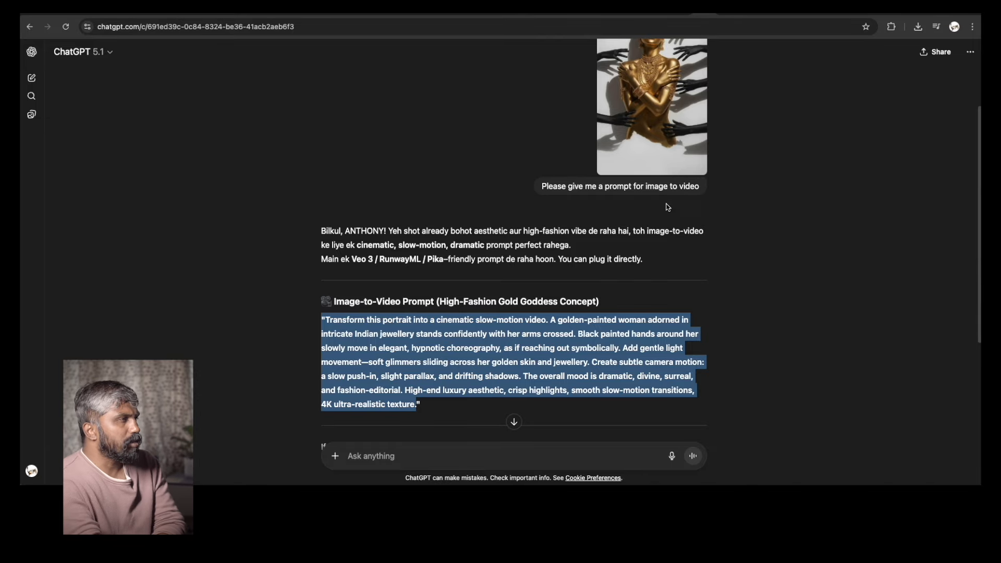
In Gemini, play the generated festival shopping video to review it
{"action": "left_click", "coordinate": [729, 11]}
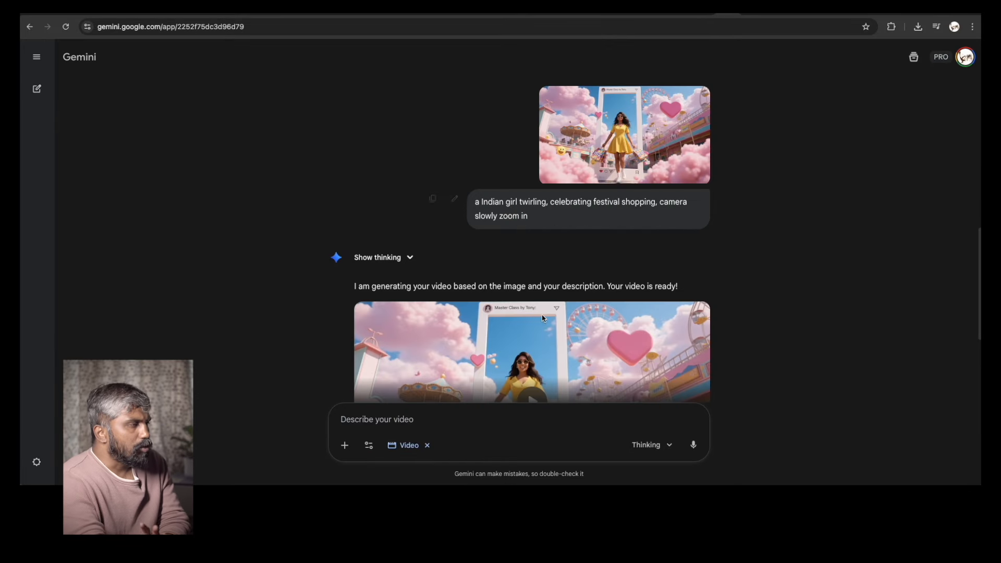
{"action": "scroll", "coordinate": [542, 318], "scroll_direction": "down", "scroll_amount": 4}
{"action": "scroll", "coordinate": [645, 134], "scroll_direction": "up", "scroll_amount": 2}
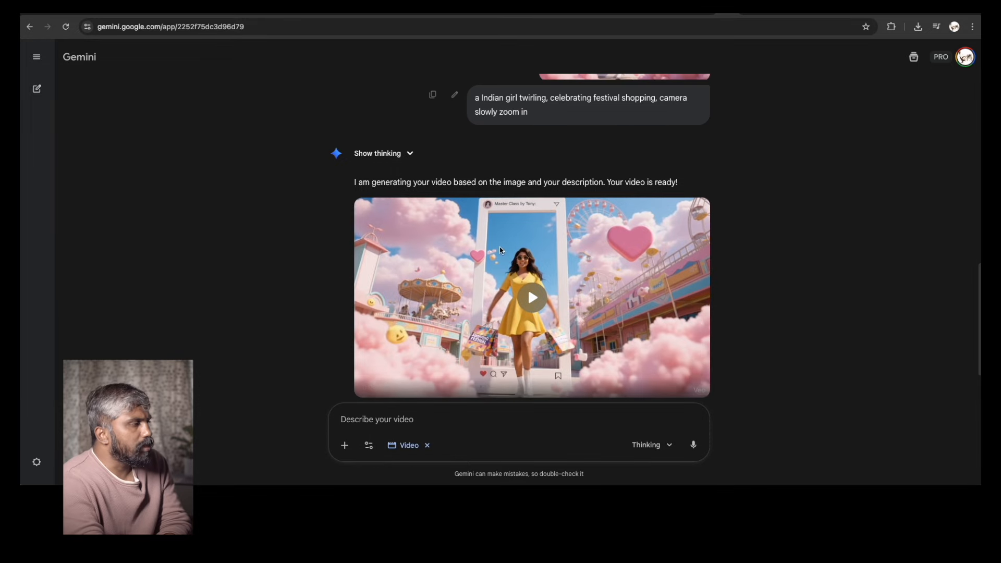
{"action": "scroll", "coordinate": [513, 263], "scroll_direction": "down", "scroll_amount": 1}
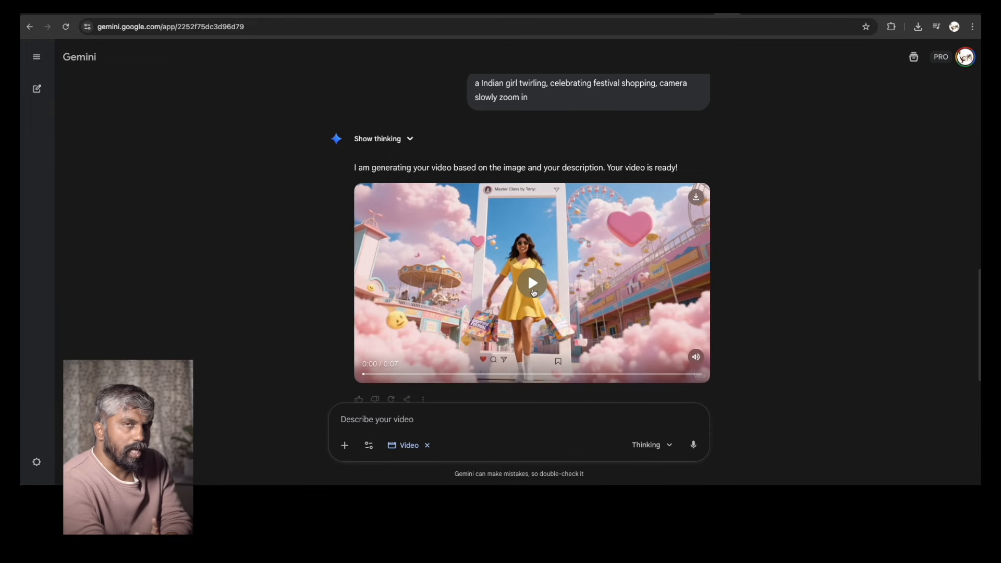
{"action": "left_click", "coordinate": [535, 288]}
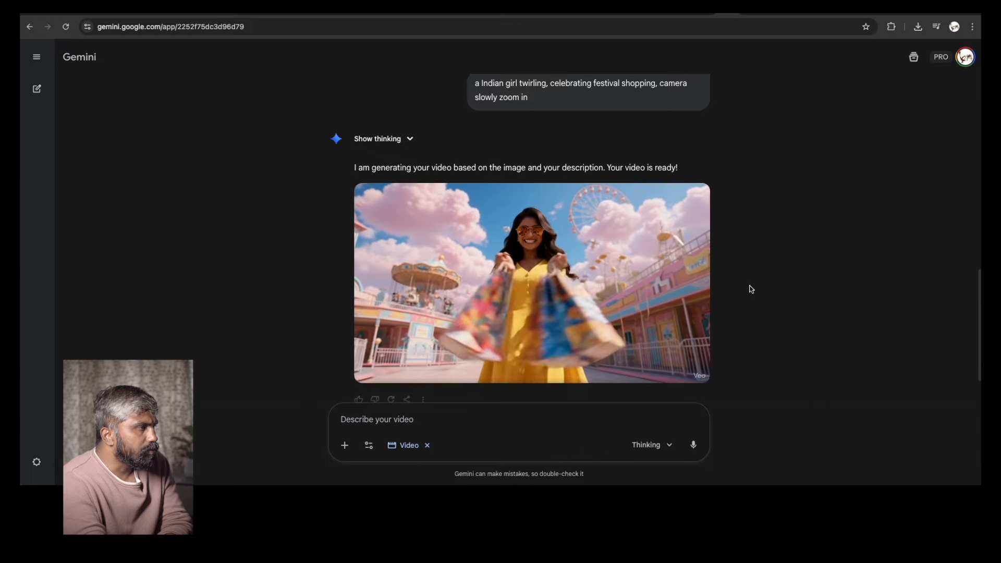
{"action": "mouse_move", "coordinate": [429, 345]}
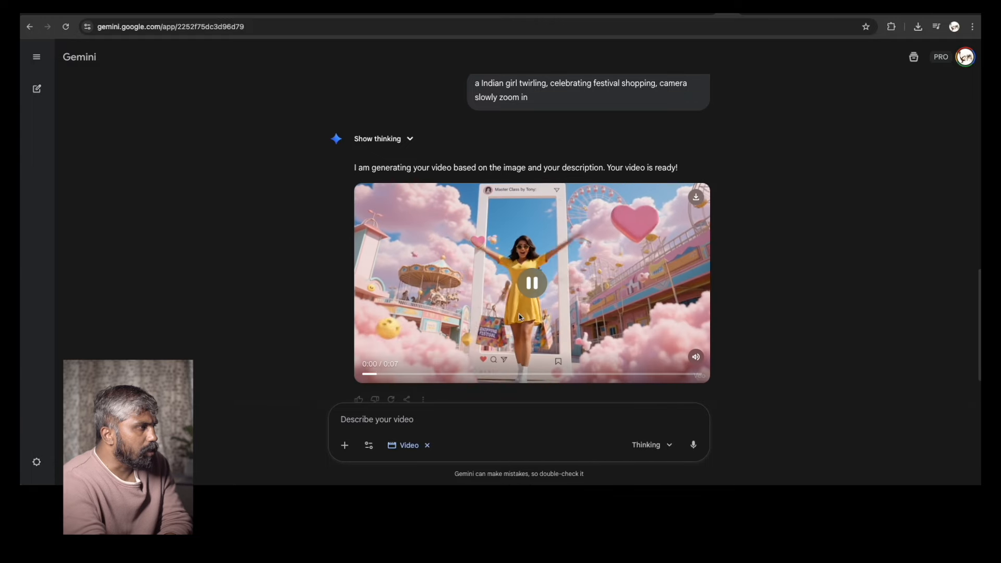
In Flow, download the twirling festival shopping video at upscaled resolution
{"action": "left_click", "coordinate": [494, 248]}
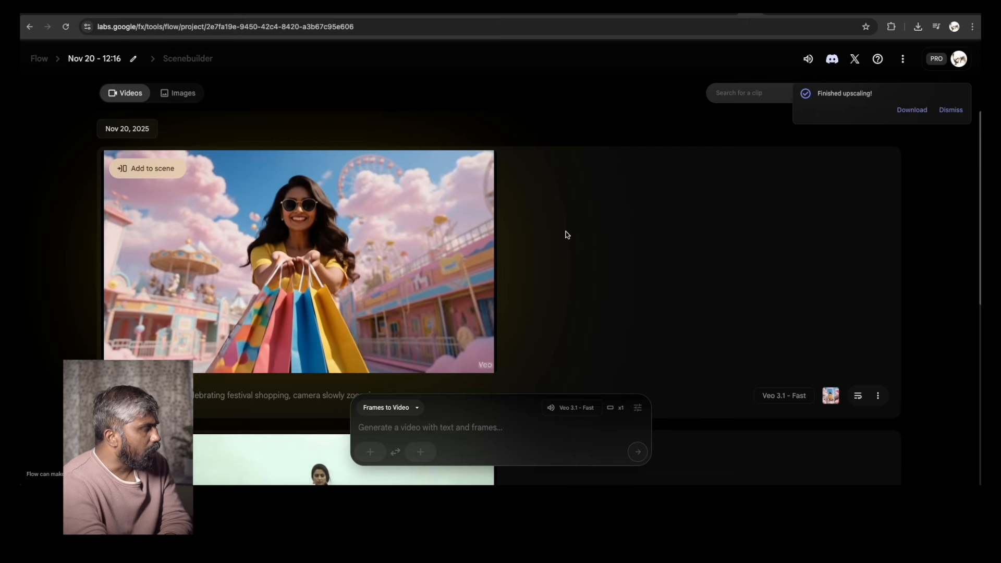
{"action": "mouse_move", "coordinate": [166, 342]}
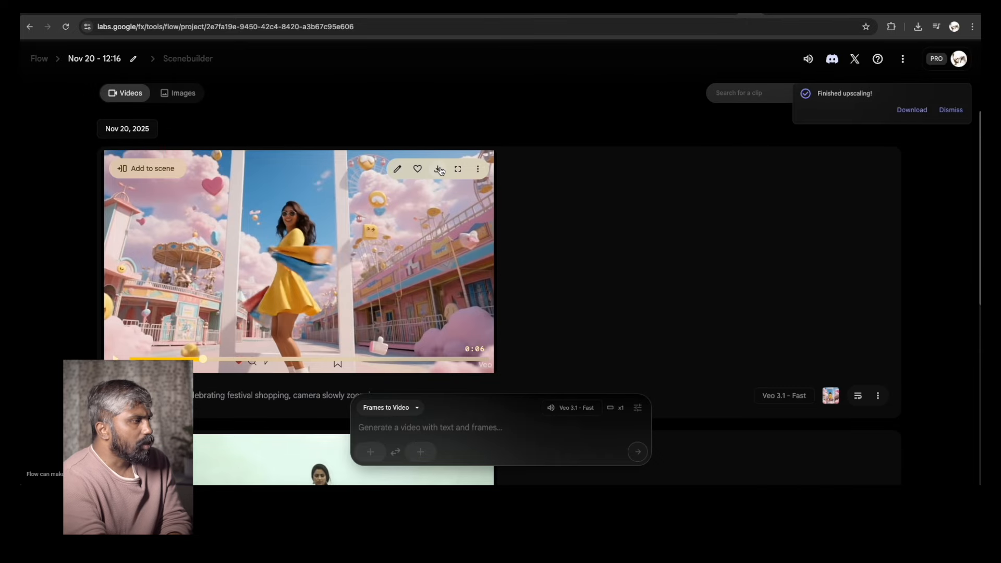
{"action": "scroll", "coordinate": [741, 271], "scroll_direction": "down", "scroll_amount": 4}
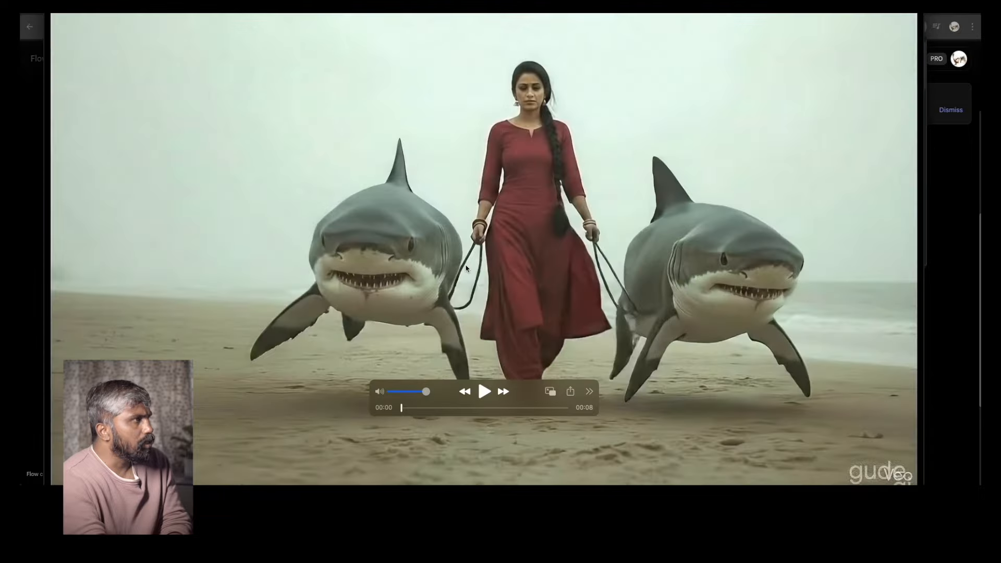
{"action": "left_click", "coordinate": [60, 8]}
{"action": "scroll", "coordinate": [284, 210], "scroll_direction": "up", "scroll_amount": 4}
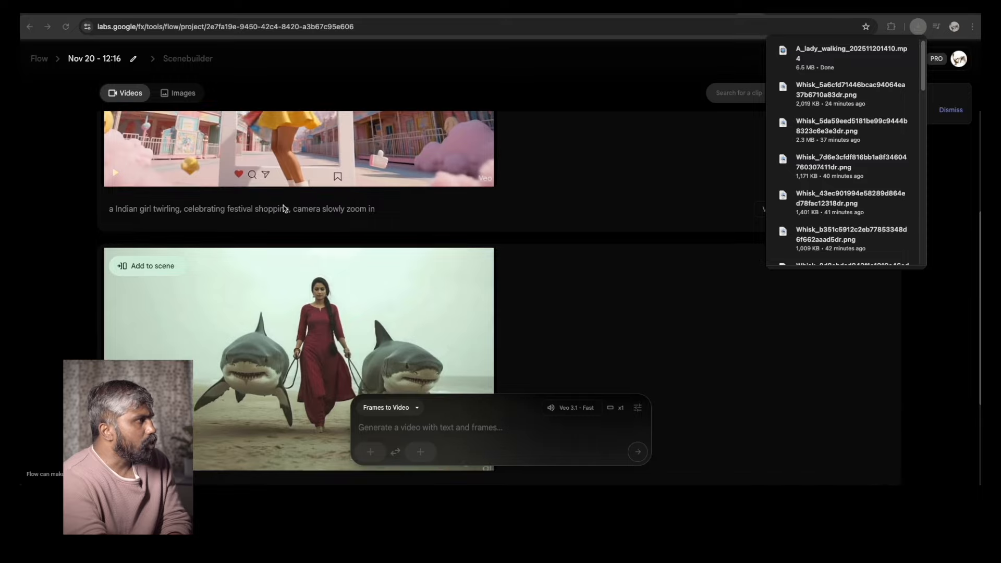
{"action": "left_click", "coordinate": [447, 194]}
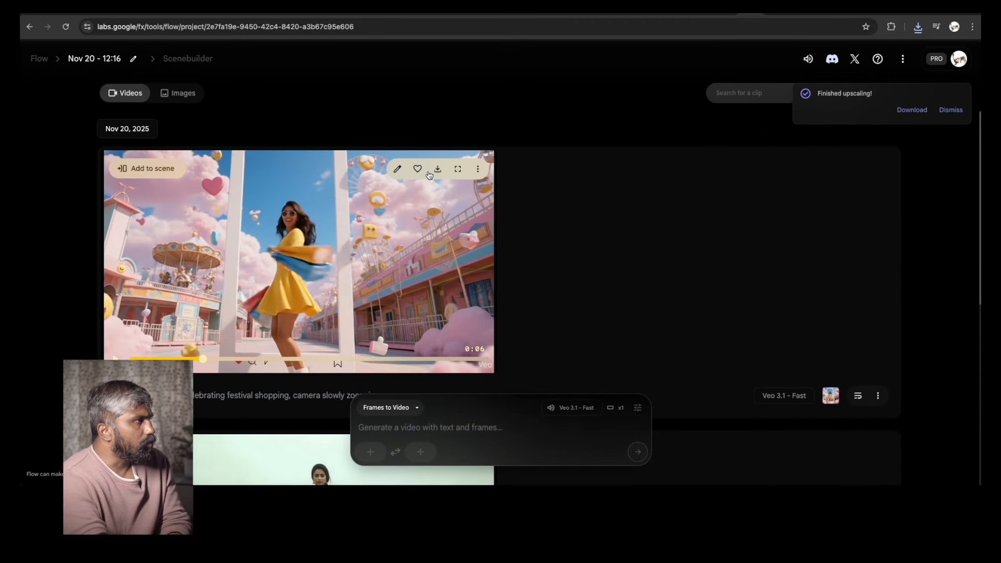
{"action": "left_click", "coordinate": [432, 170]}
{"action": "left_click", "coordinate": [388, 234]}
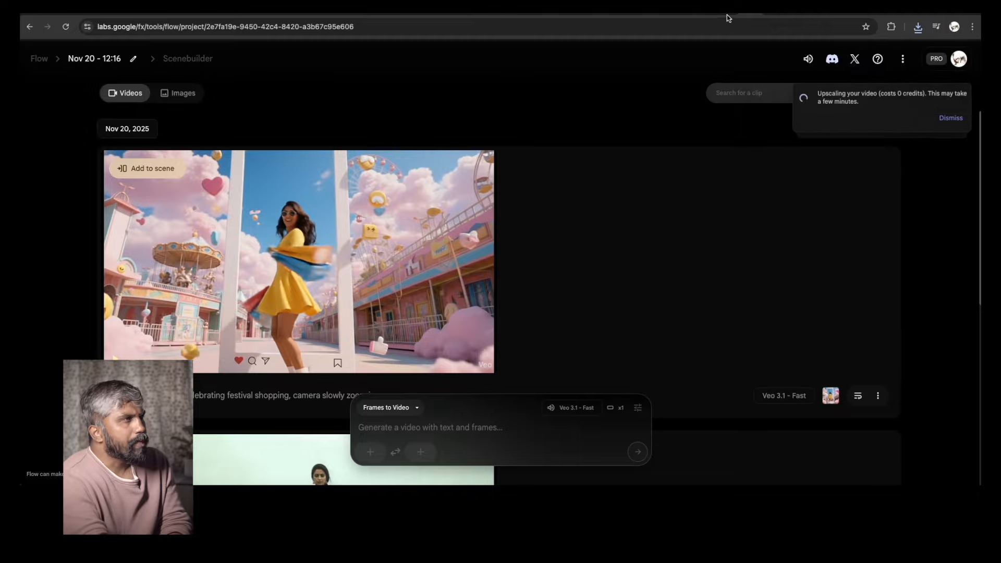
In Gemini, upload Change00002.png as the image for a new video
{"action": "left_click", "coordinate": [751, 16]}
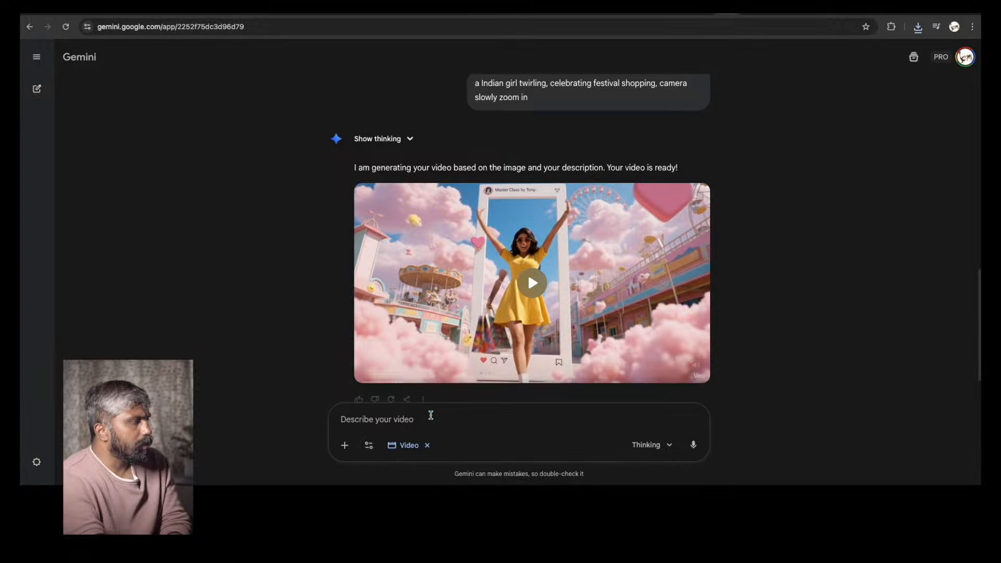
{"action": "left_click", "coordinate": [345, 445]}
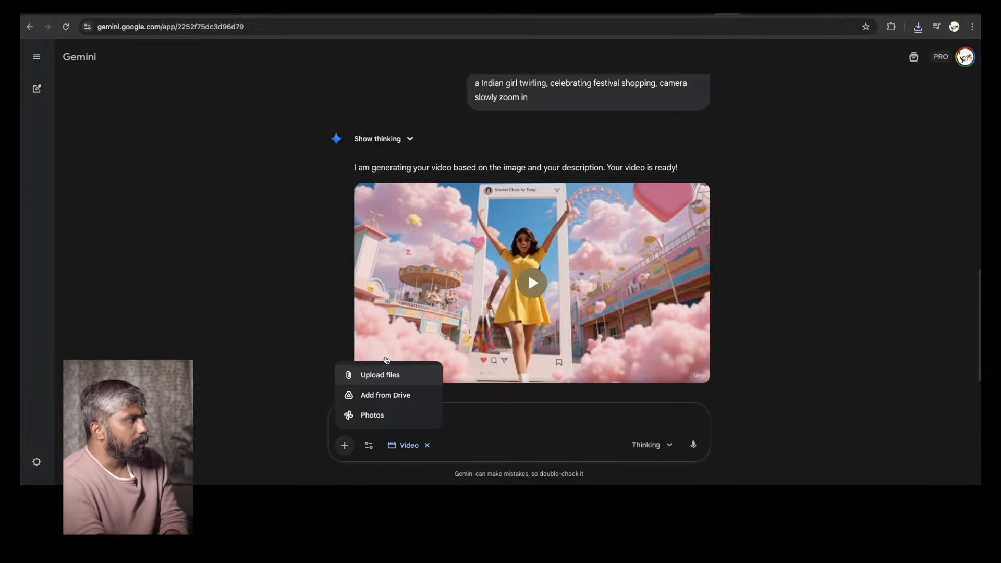
{"action": "left_click", "coordinate": [376, 374]}
{"action": "left_click", "coordinate": [264, 290]}
{"action": "key", "text": "space"}
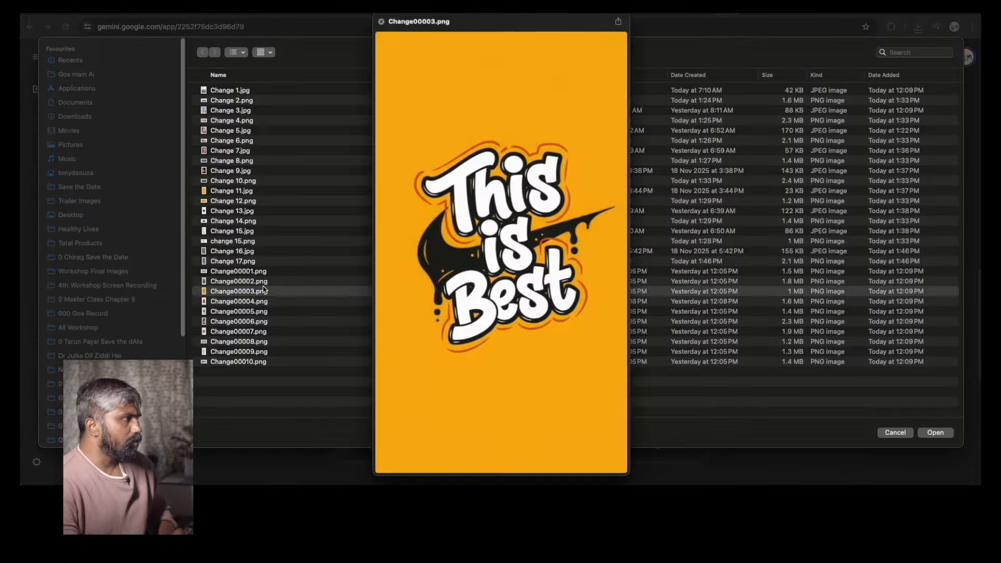
{"action": "key", "text": "Up"}
{"action": "key", "text": "Return"}
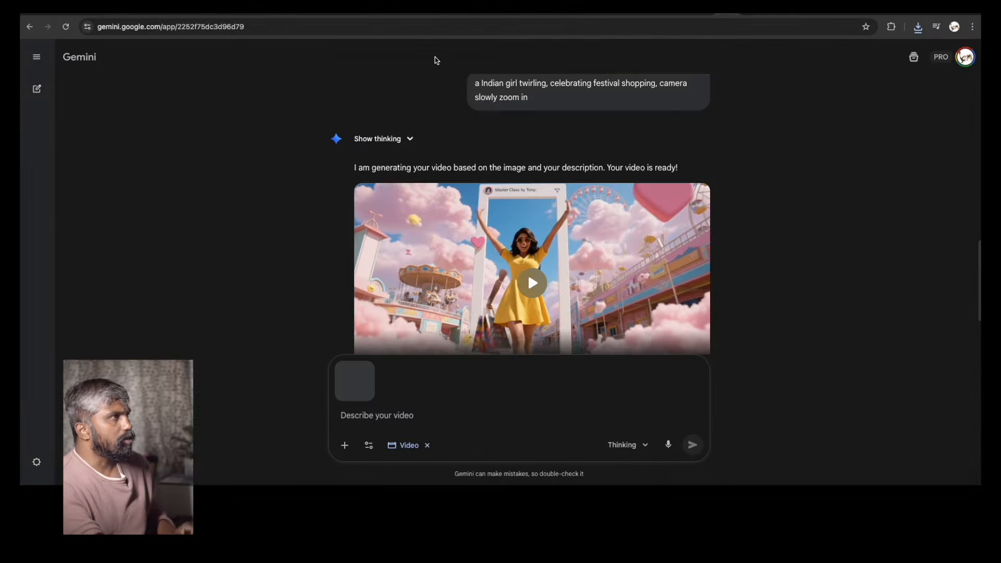
Paste the copied ChatGPT prompt into Gemini and generate the video
{"action": "left_click", "coordinate": [704, 14]}
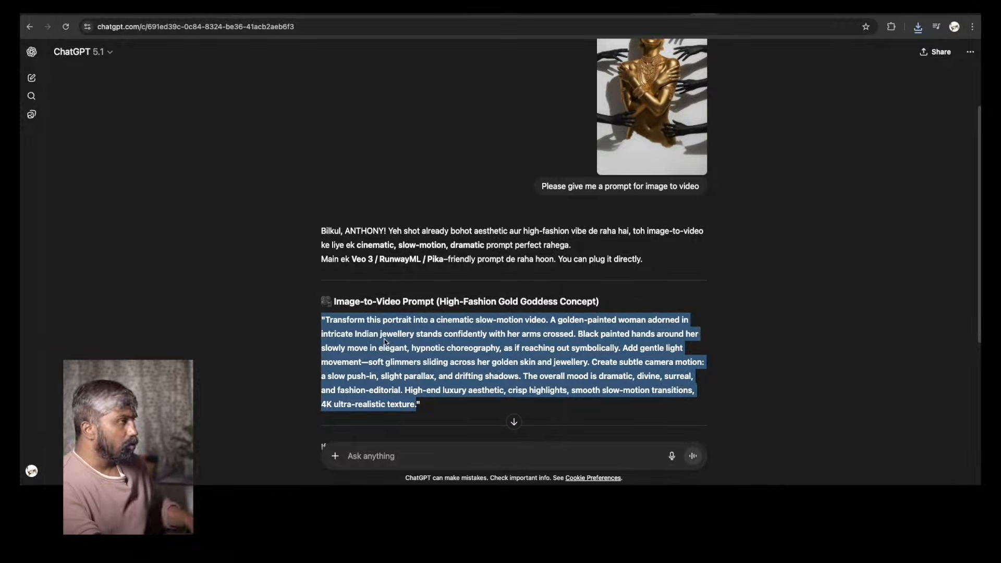
{"action": "left_click", "coordinate": [726, 14]}
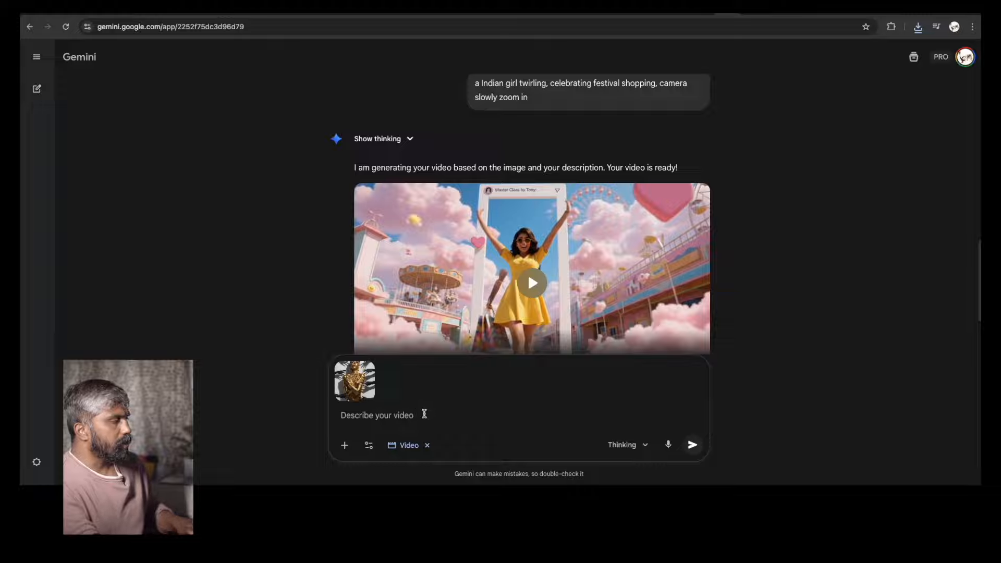
{"action": "type", "text": "\"Transform this portrait into a cinematic slow-motion video. A golden-painted woman adorned in intricate Indian jewellery stands confidently with her arms crossed. Black painted hands around her slowly move in elegant, hypnotic choreography, as if reaching out symbolically. Add gentle light movement—soft glimmers sliding across her golden skin and jewellery. Create subtle camera motion: a slow push-in, slight parallax, and drifting shadows. The overall mood is dramatic, divine, surreal, and fashion-editorial. High-end luxury aesthetic, crisp highlights, smooth slow-motion transitions, 4K ultra-realistic texture."}
{"action": "left_click", "coordinate": [693, 444]}
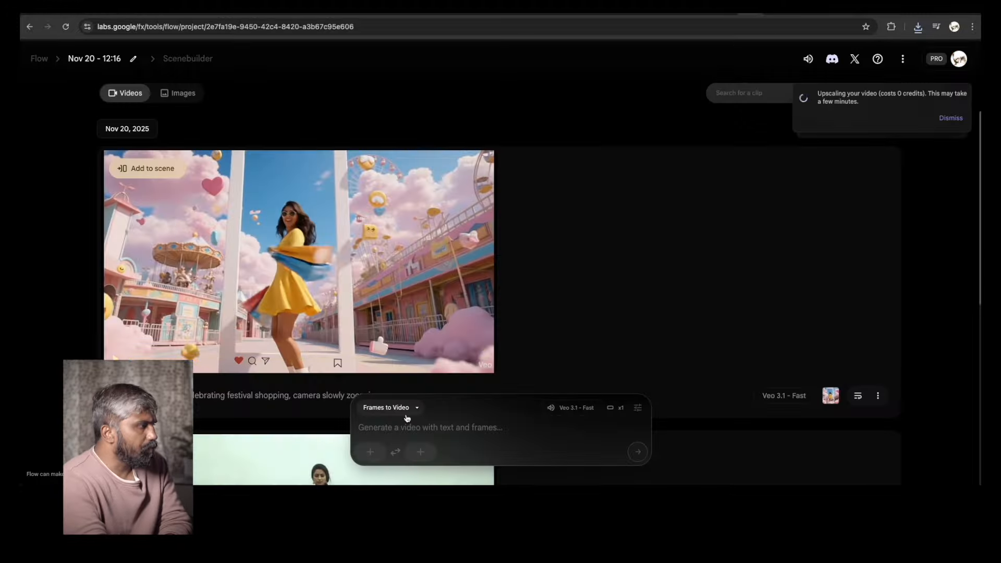
In Flow, set the gold-painted woman image as the frame, paste the prompt and generate
{"action": "left_click", "coordinate": [370, 452]}
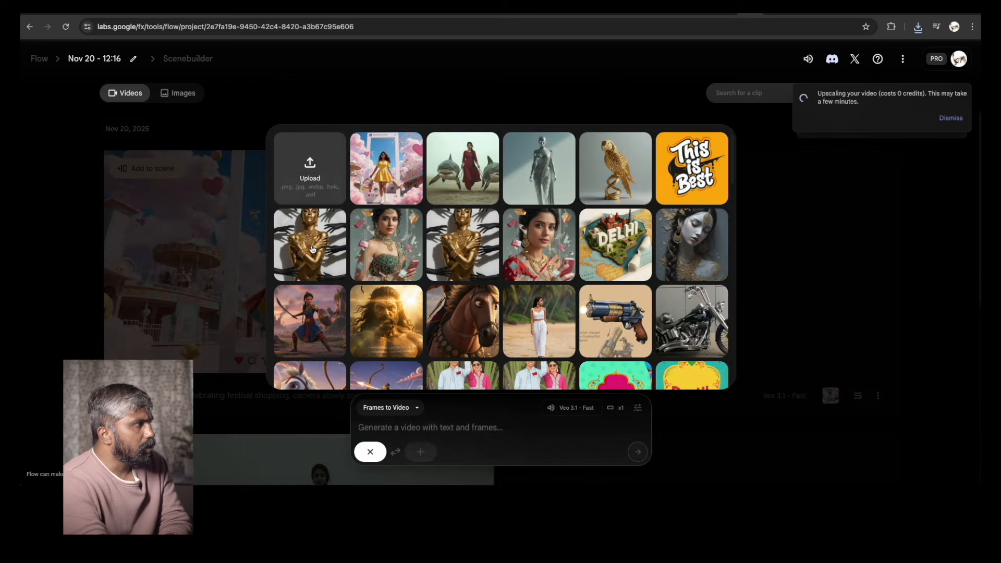
{"action": "left_click", "coordinate": [312, 249]}
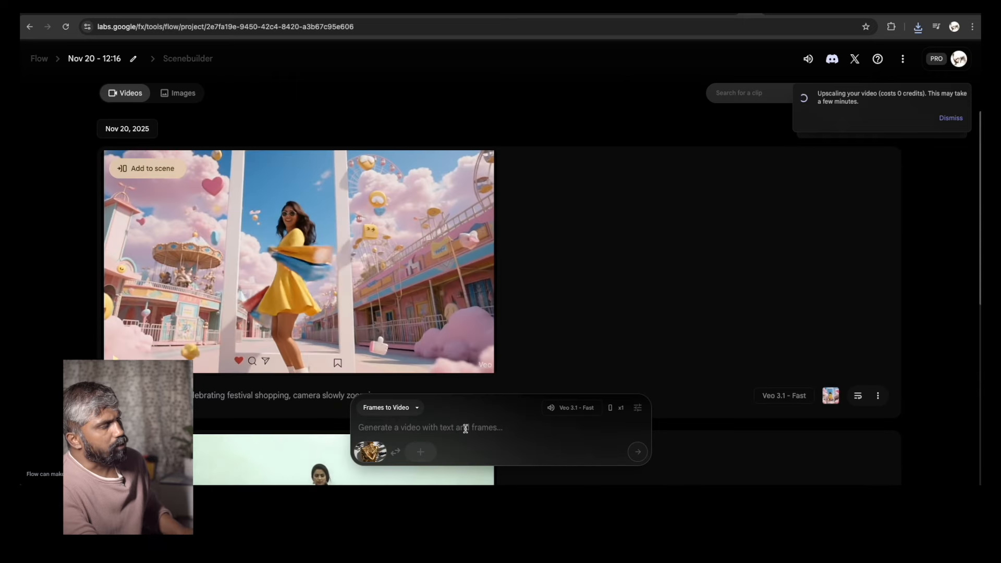
{"action": "type", "text": "\"Transform this portrait into a cinematic slow-motion video. A golden-painted woman adorned in intricate Indian jewellery stands confidently with her arms crossed. Black painted hands around her slowly move in elegant, hypnotic choreography, as if reaching out symbolically. Add gentle light movement—soft glimmers sliding across her golden skin and jewellery. Create subtle camera motion: a slow push-in, slight parallax, and drifting shadows. The overall mood is dramatic, divine, surreal, and fashion-editorial. High-end luxury aesthetic, crisp highlights, smooth slow-motion transitions, 4K ultra-realistic texture."}
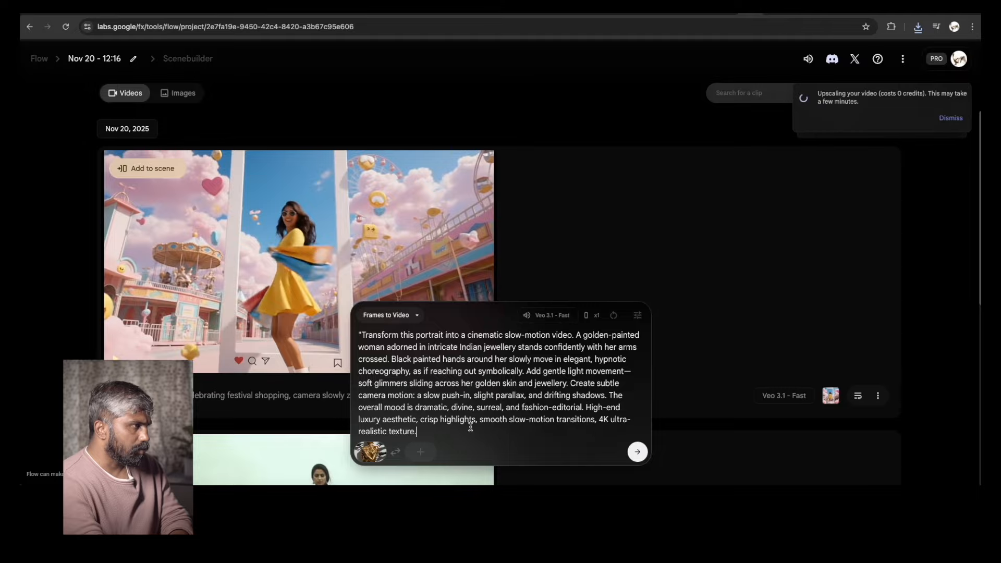
{"action": "key", "text": "Return"}
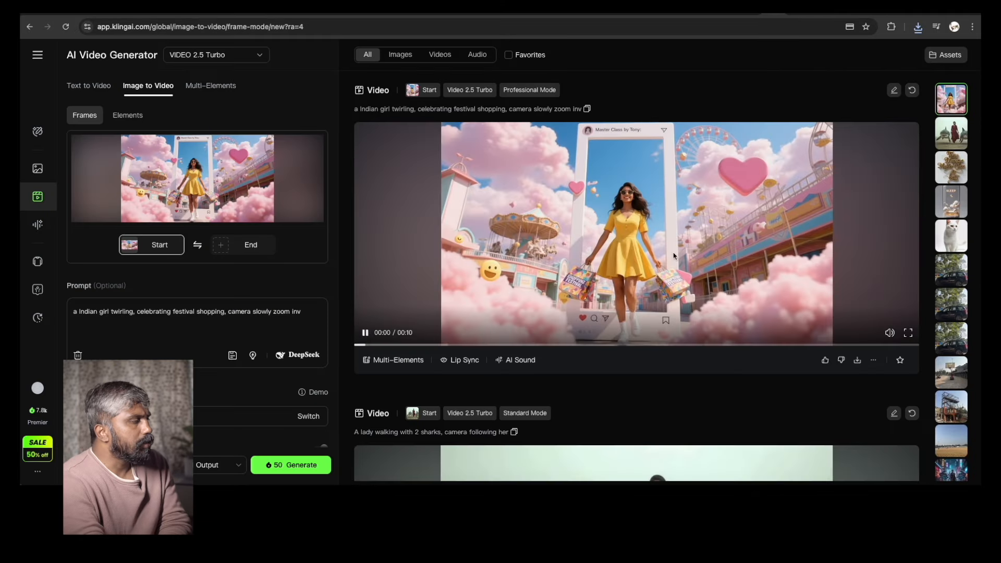
In Kling AI, play the festival shopping video and download it
{"action": "left_click", "coordinate": [365, 334]}
{"action": "left_click", "coordinate": [365, 333]}
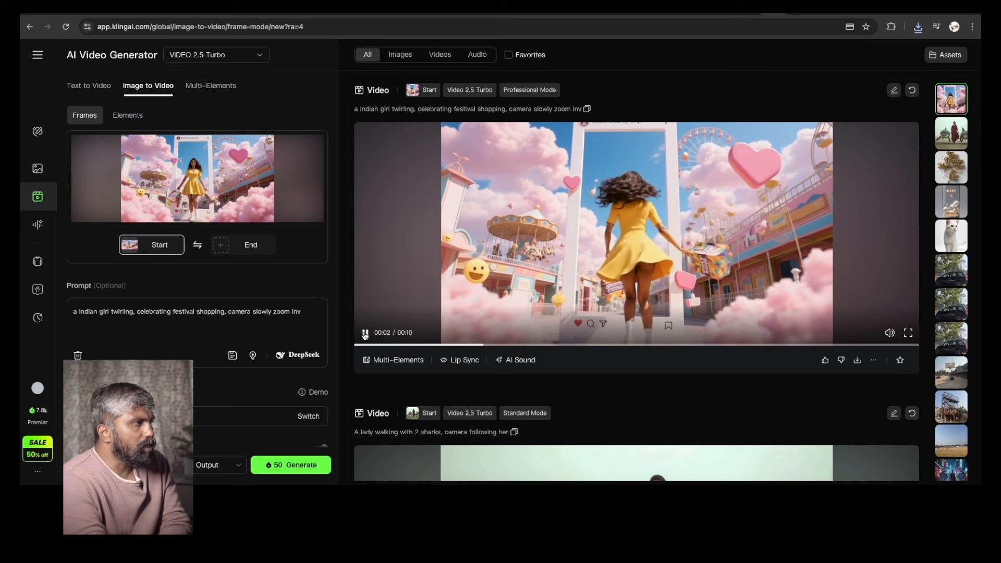
{"action": "left_click", "coordinate": [366, 333]}
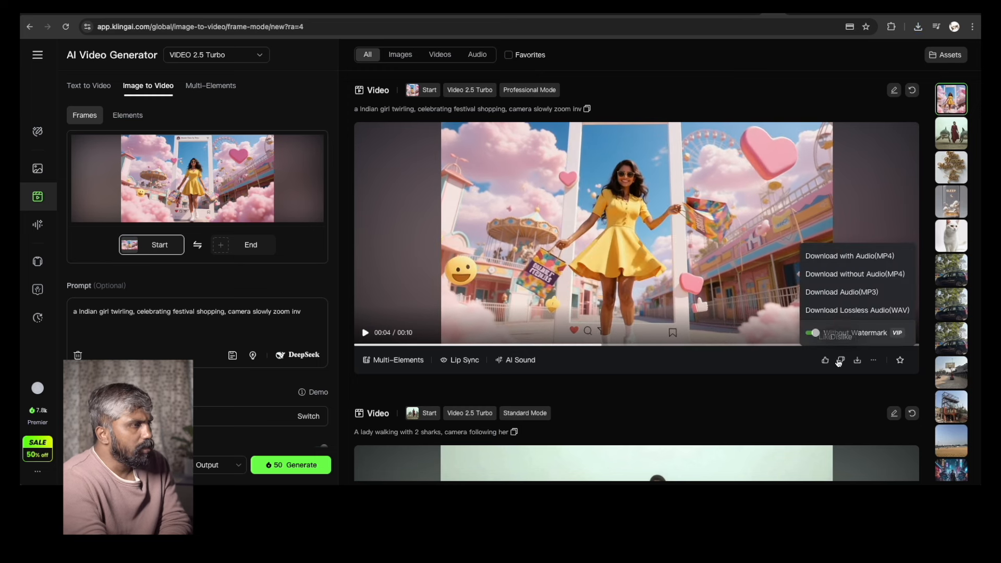
{"action": "left_click", "coordinate": [858, 368]}
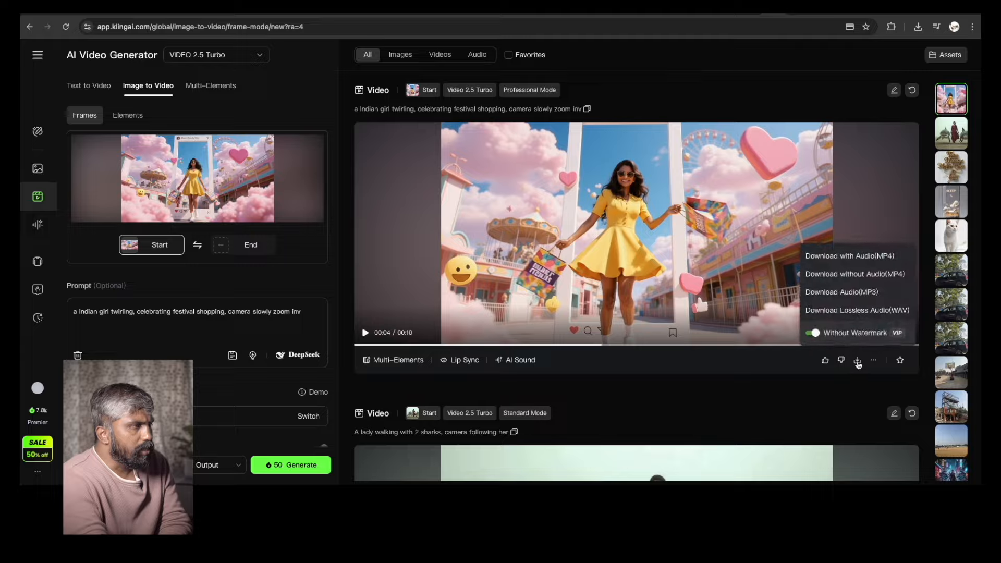
{"action": "left_click", "coordinate": [487, 248]}
{"action": "left_click", "coordinate": [366, 332]}
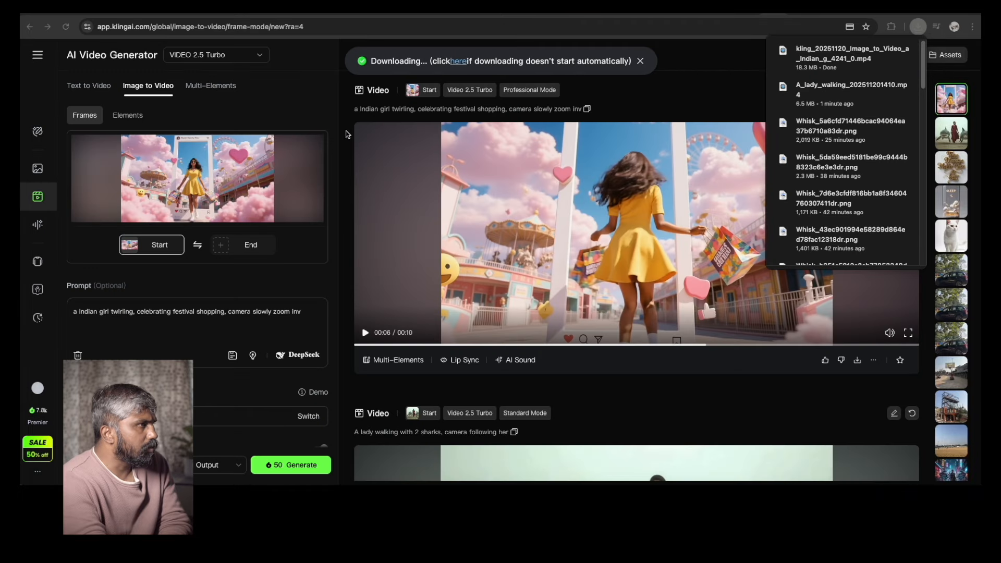
{"action": "left_click", "coordinate": [346, 134]}
Download the Kling shark video and close its preview player
{"action": "scroll", "coordinate": [590, 297], "scroll_direction": "down", "scroll_amount": 5}
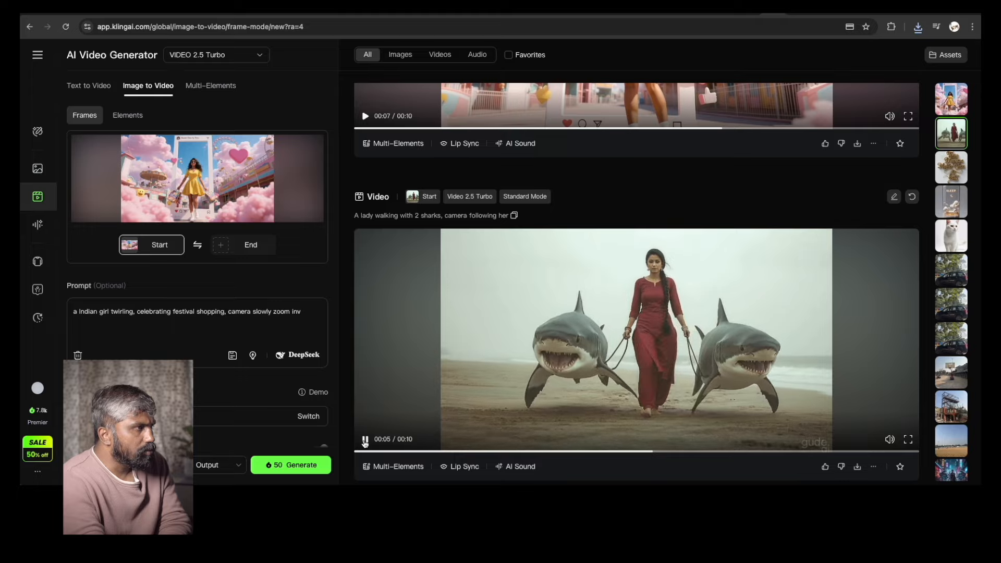
{"action": "left_click", "coordinate": [430, 407]}
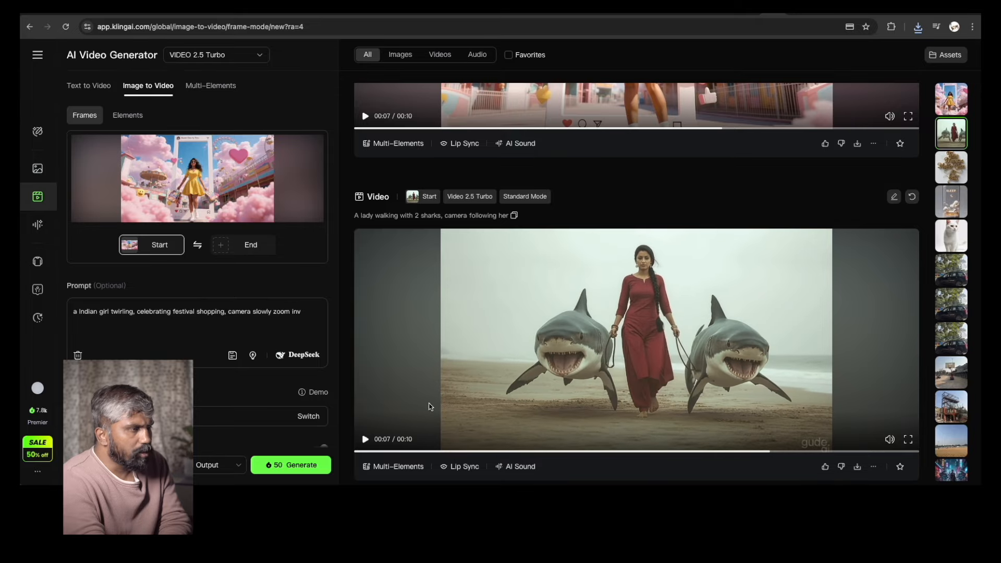
{"action": "mouse_move", "coordinate": [857, 467]}
{"action": "left_click", "coordinate": [861, 441]}
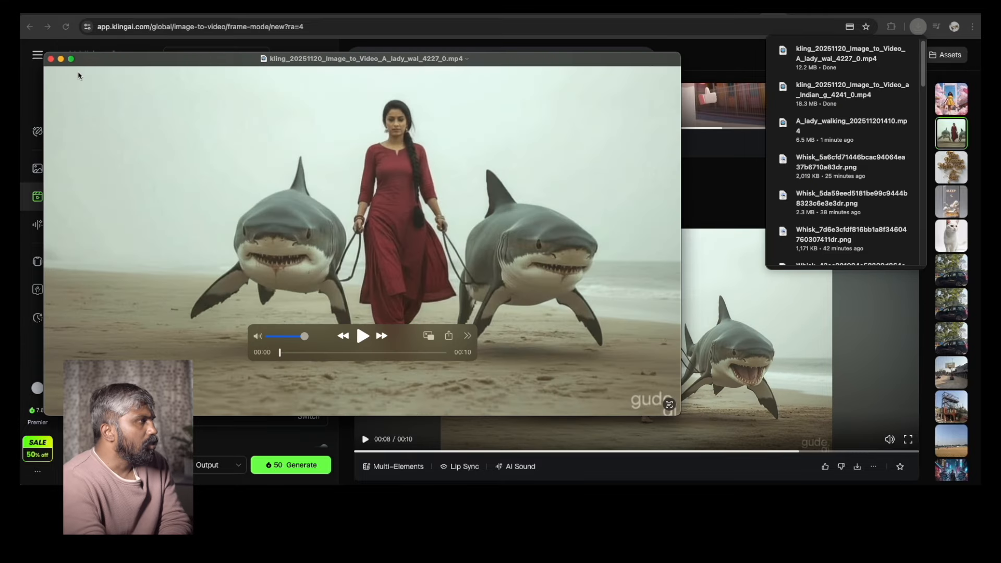
{"action": "left_click", "coordinate": [50, 59]}
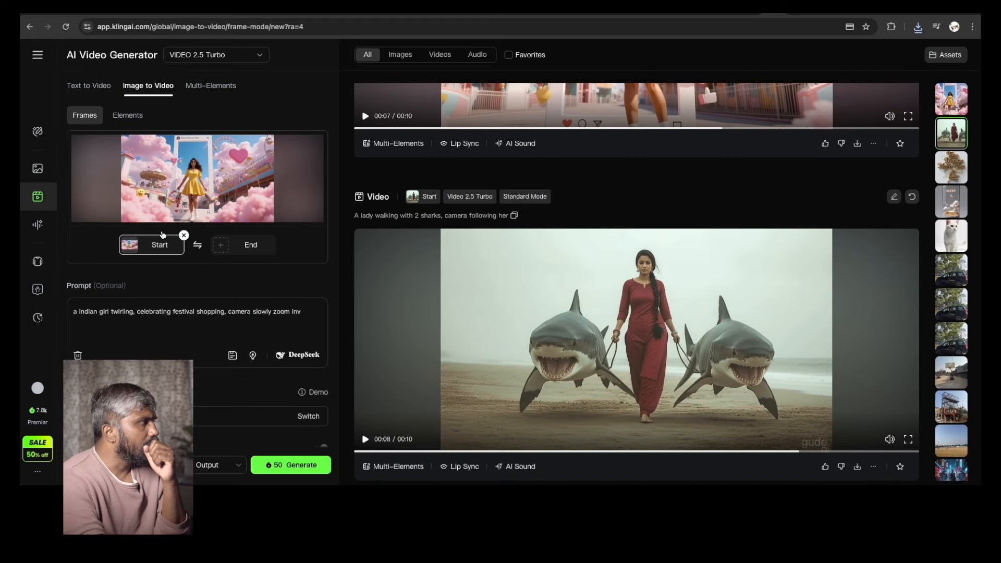
In Kling AI, replace the start frame with the gold-painted woman image Change00002.png and paste the copied prompt over the old one
{"action": "left_click", "coordinate": [184, 235]}
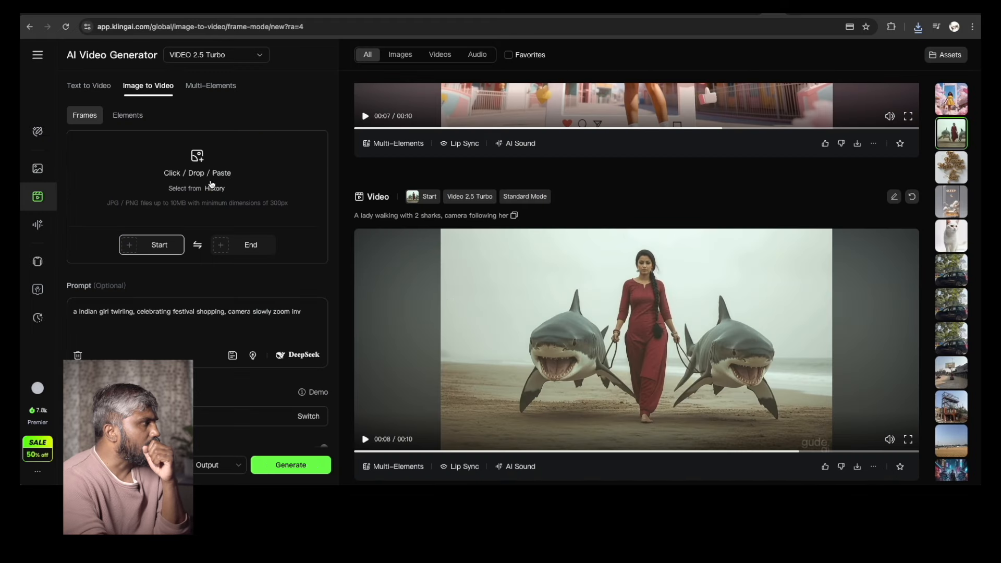
{"action": "left_click", "coordinate": [207, 163]}
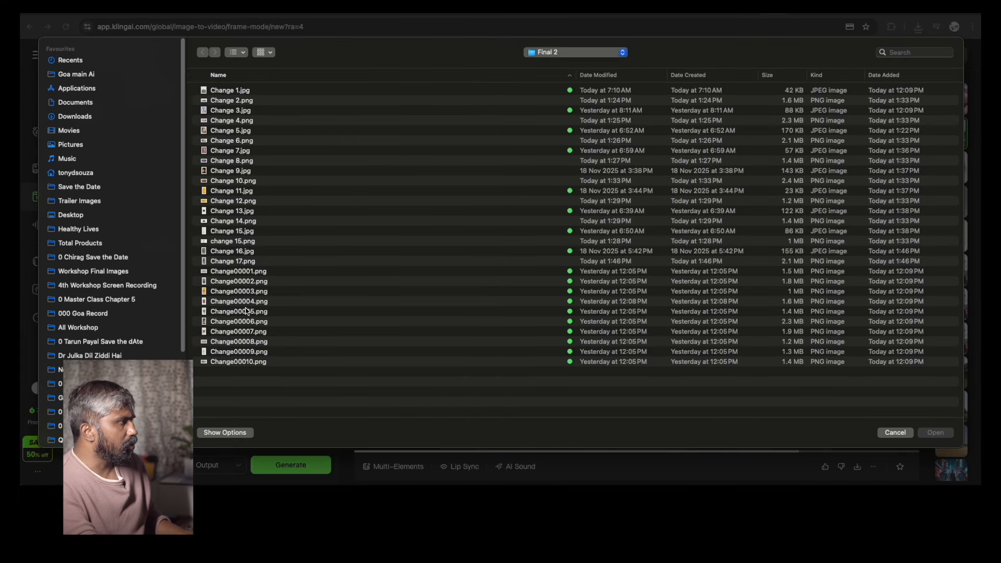
{"action": "left_click", "coordinate": [258, 285]}
{"action": "key", "text": "space"}
{"action": "key", "text": "space"}
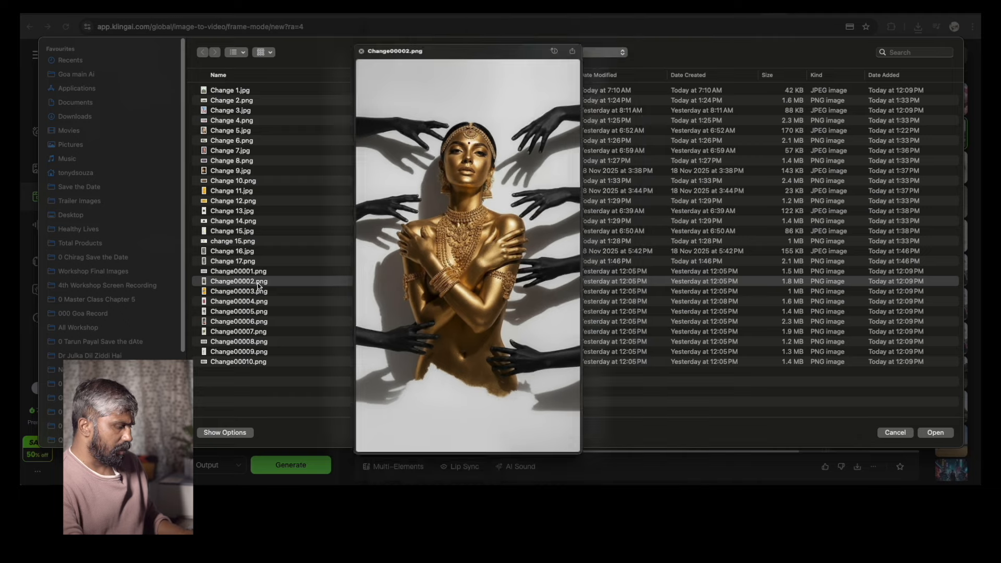
{"action": "key", "text": "Return"}
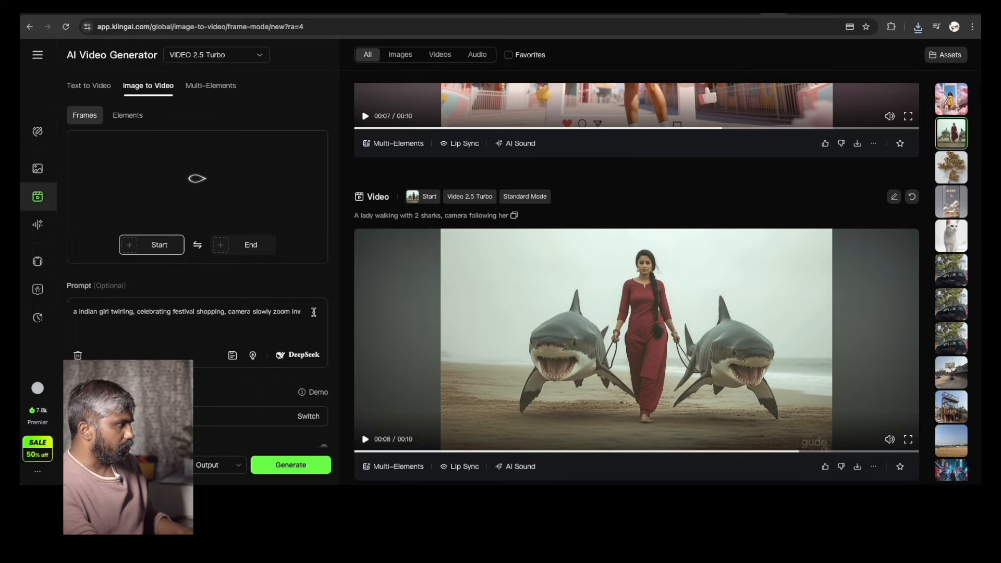
{"action": "left_click_drag", "start_coordinate": [313, 312], "coordinate": [73, 312]}
{"action": "key", "text": "super+v"}
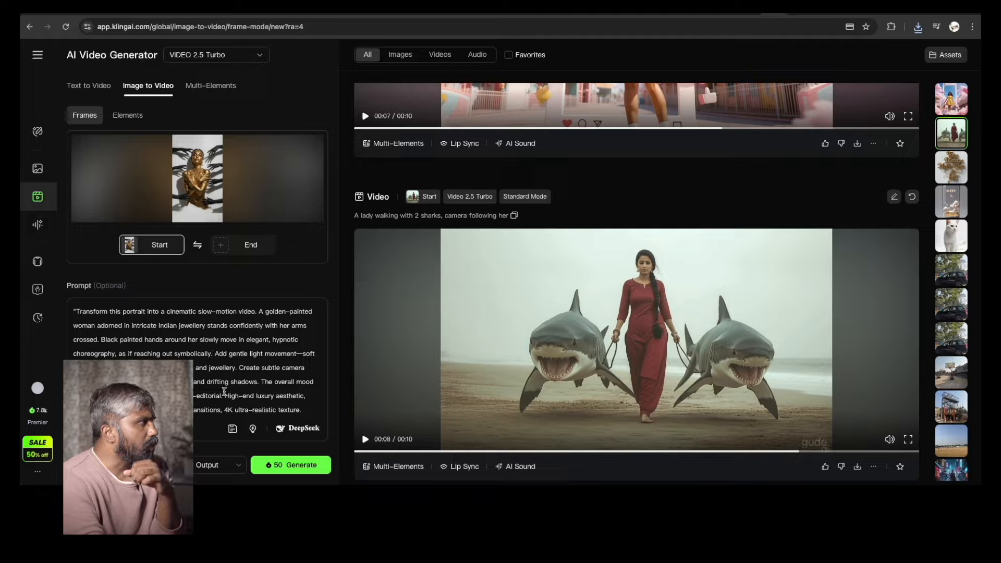
Switch the video model to VIDEO 2.1 and generate the video
{"action": "left_click", "coordinate": [259, 55]}
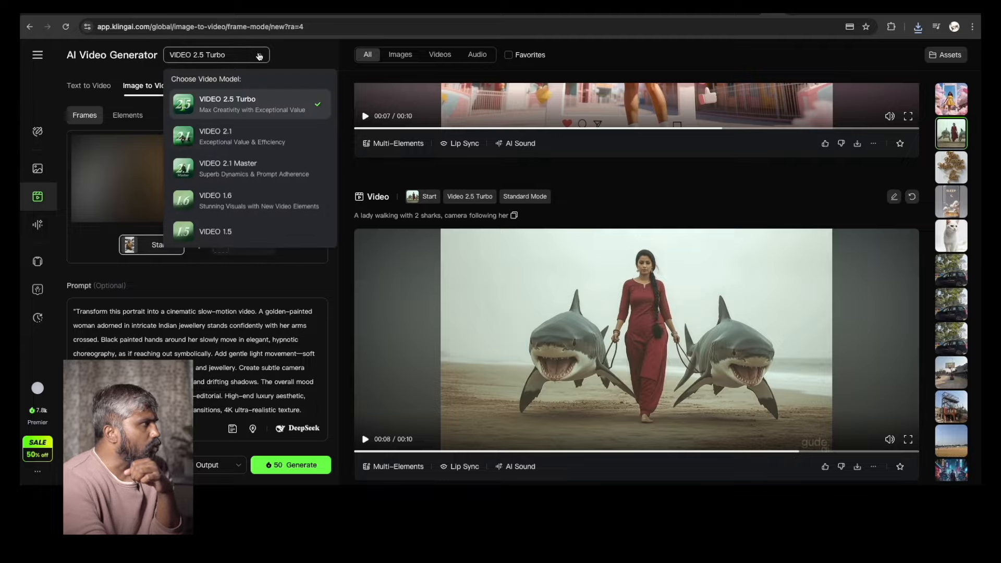
{"action": "left_click", "coordinate": [261, 140]}
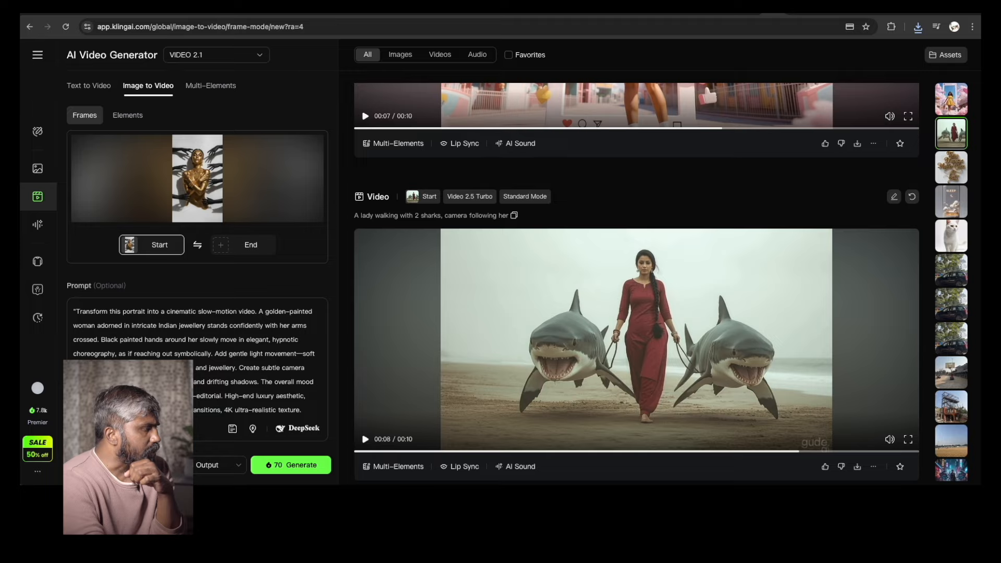
{"action": "left_click", "coordinate": [323, 466]}
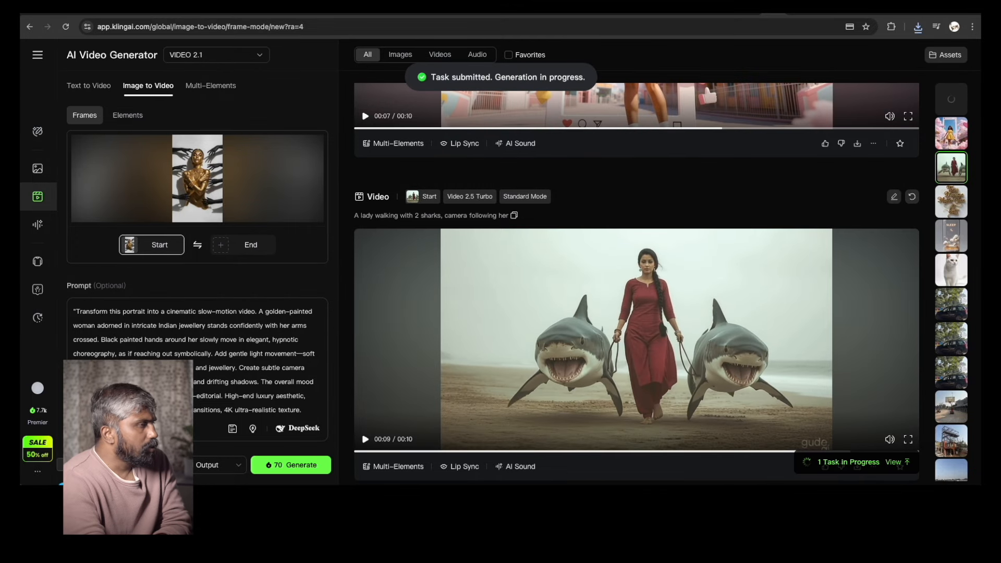
{"action": "scroll", "coordinate": [714, 205], "scroll_direction": "up", "scroll_amount": 10}
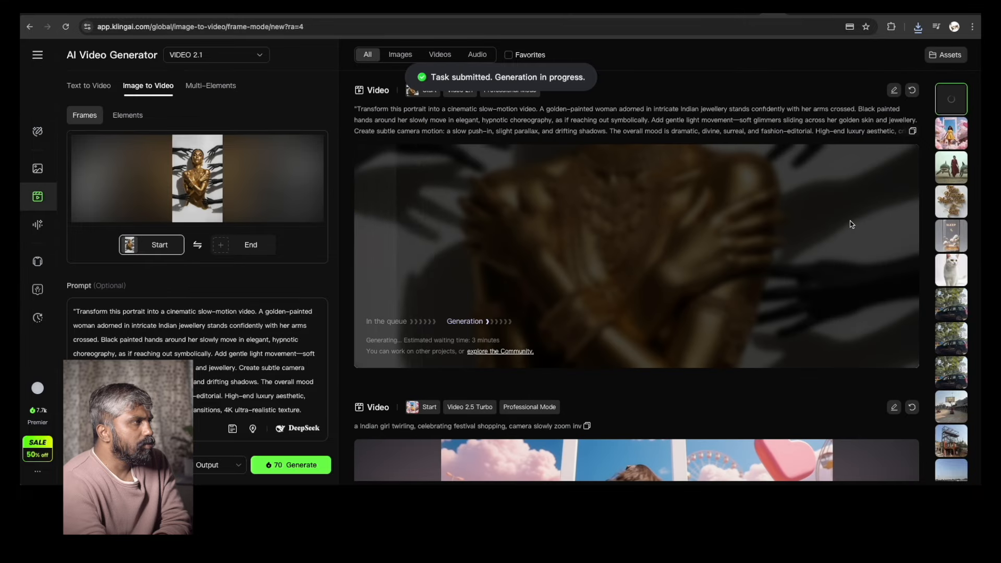
In Flow, download the finished upscaled video from the upscaling notification
{"action": "left_click", "coordinate": [751, 14]}
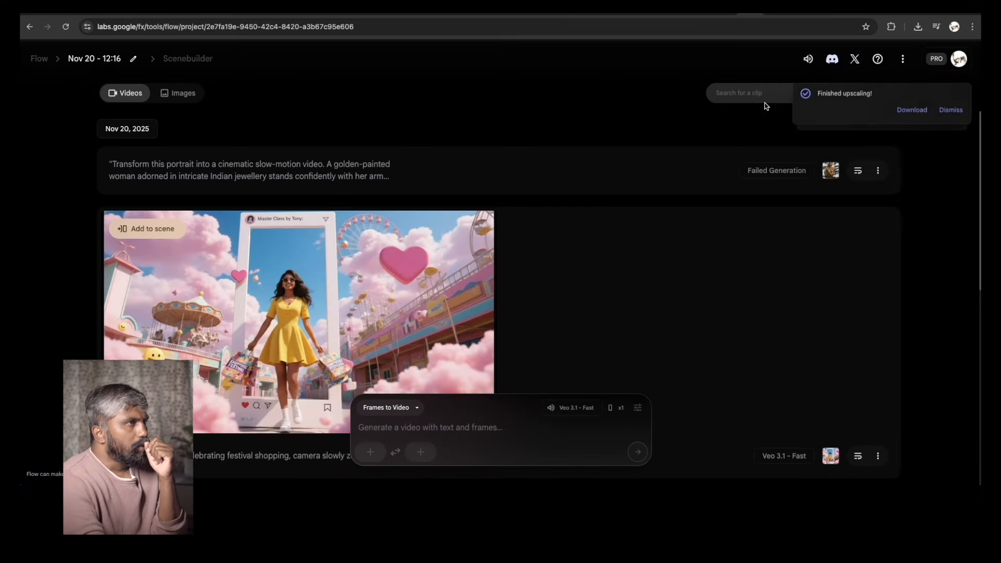
{"action": "left_click", "coordinate": [776, 14]}
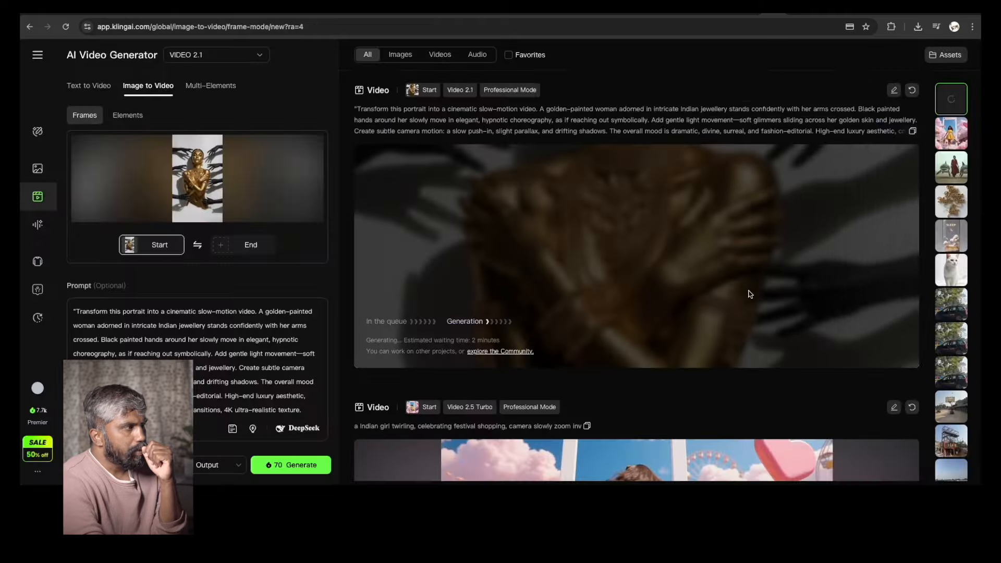
{"action": "left_click", "coordinate": [751, 14]}
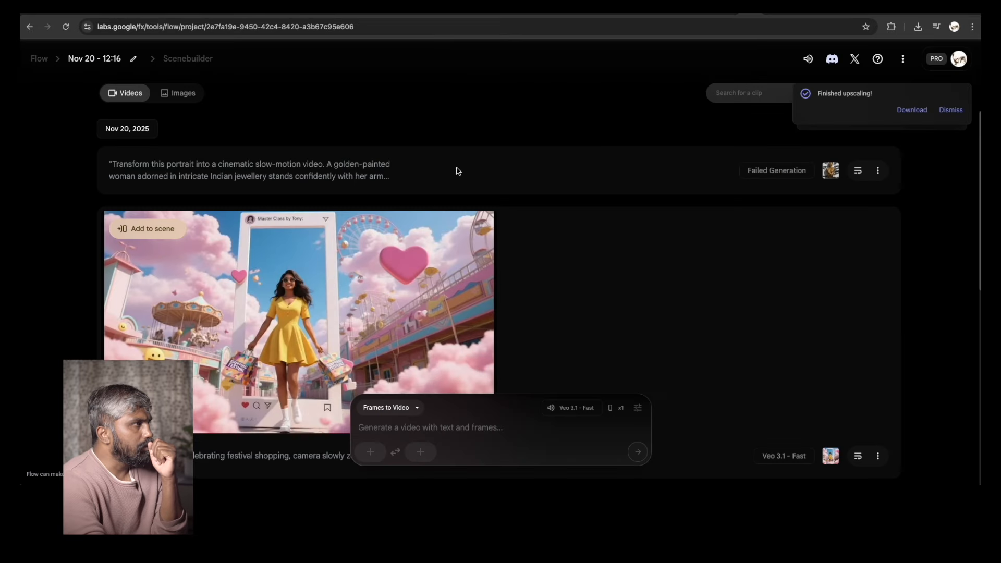
{"action": "left_click", "coordinate": [914, 109]}
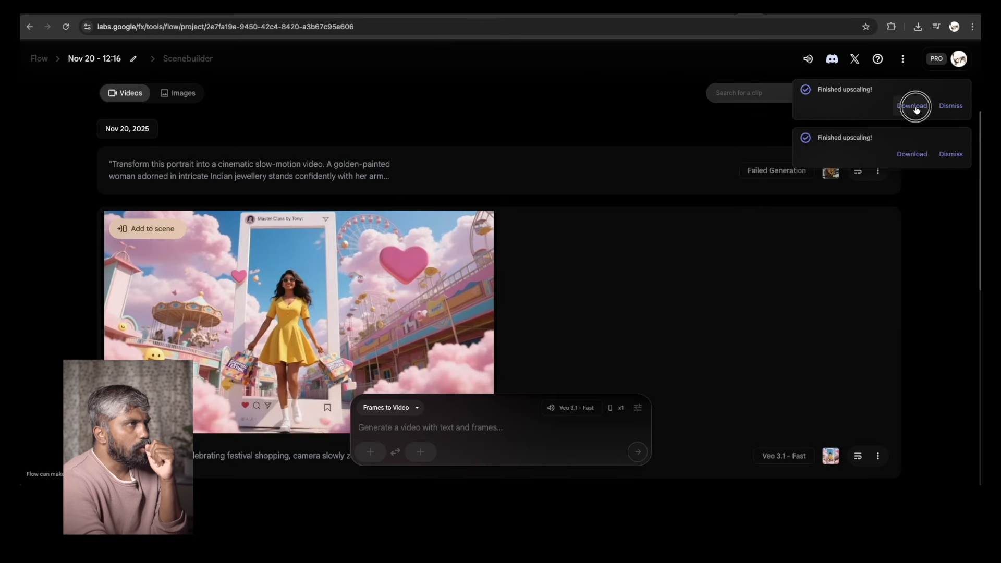
{"action": "left_click", "coordinate": [483, 311]}
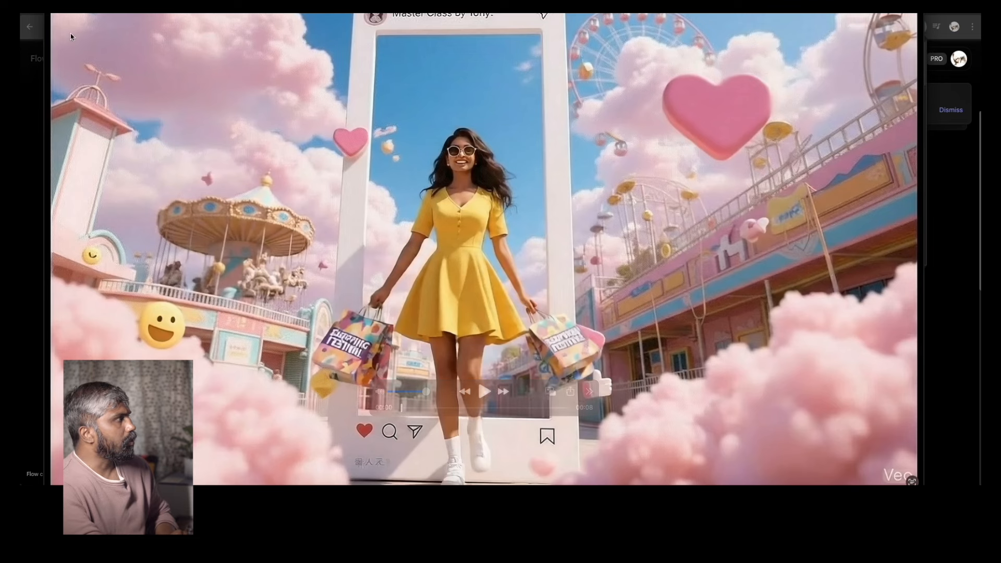
{"action": "left_click", "coordinate": [62, 9]}
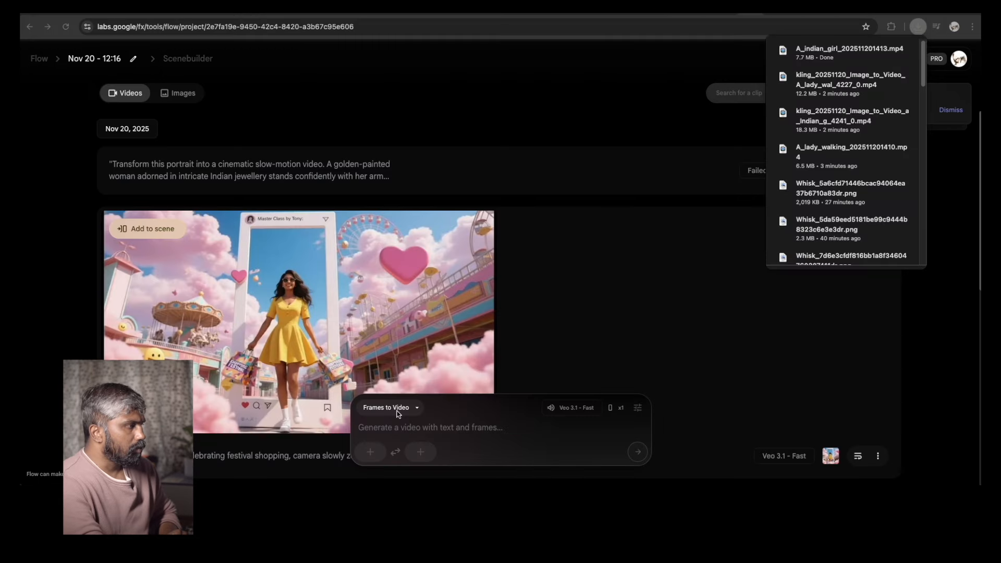
Upload the Indore diorama image Change 14.png as the Flow frame and crop and save it in landscape
{"action": "left_click", "coordinate": [370, 452]}
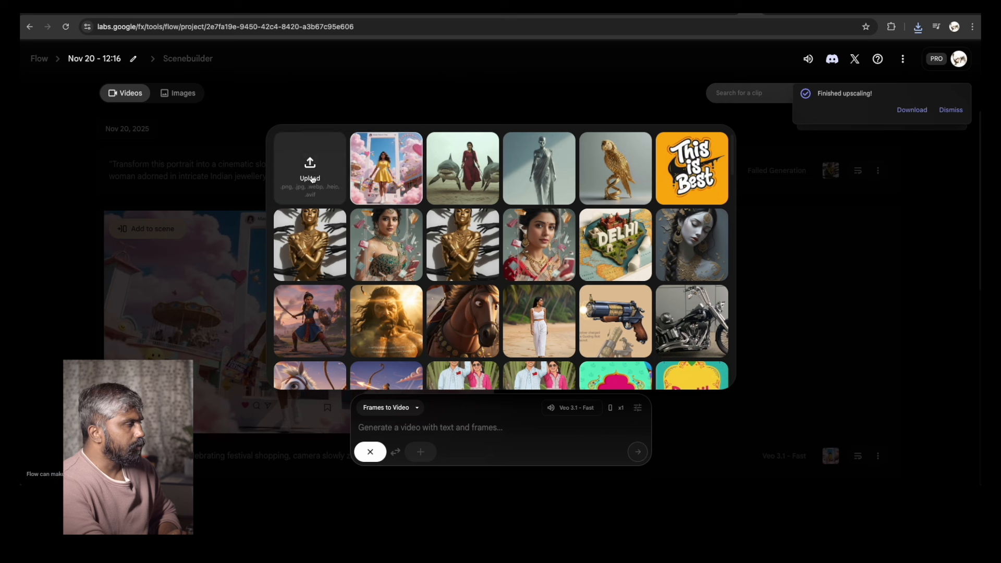
{"action": "left_click", "coordinate": [310, 169]}
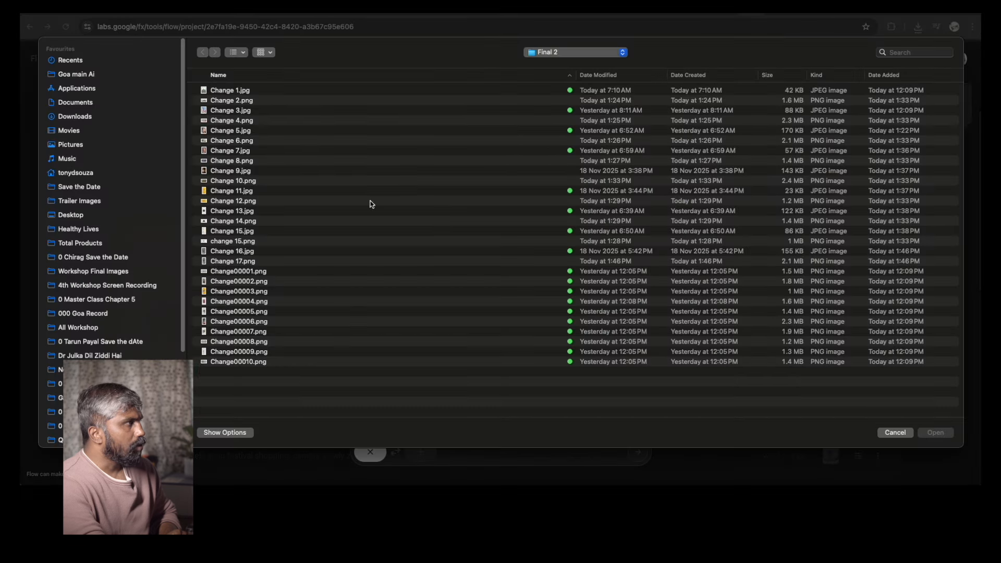
{"action": "left_click", "coordinate": [256, 113]}
{"action": "key", "text": "space"}
{"action": "key", "text": "Down"}
{"action": "key", "text": "Down"}
{"action": "key", "text": "Down"}
{"action": "key", "text": "Down"}
{"action": "key", "text": "Down"}
{"action": "key", "text": "Down"}
{"action": "key", "text": "Down"}
{"action": "key", "text": "Down"}
{"action": "key", "text": "Down"}
{"action": "key", "text": "Down"}
{"action": "key", "text": "Down"}
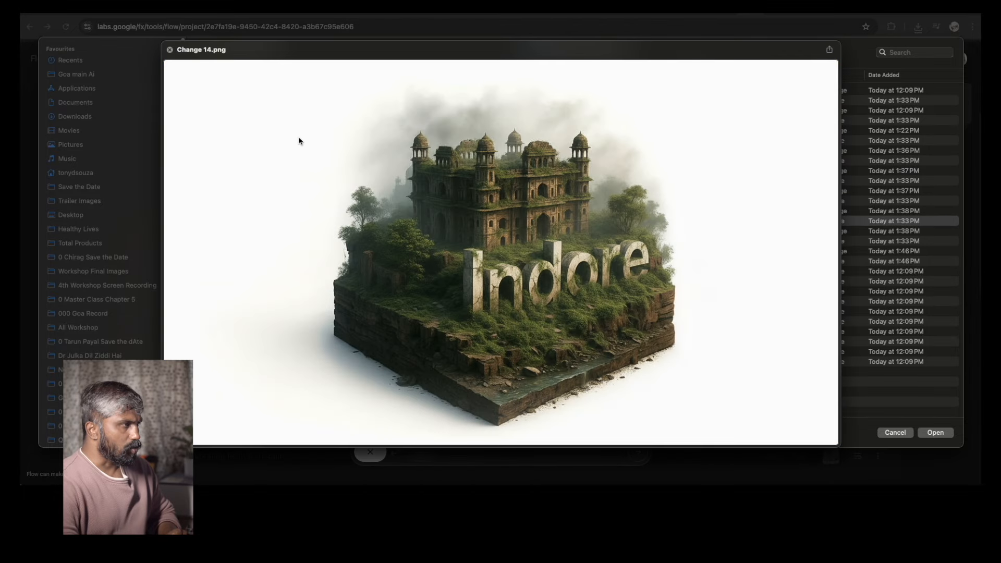
{"action": "key", "text": "space"}
{"action": "key", "text": "Return"}
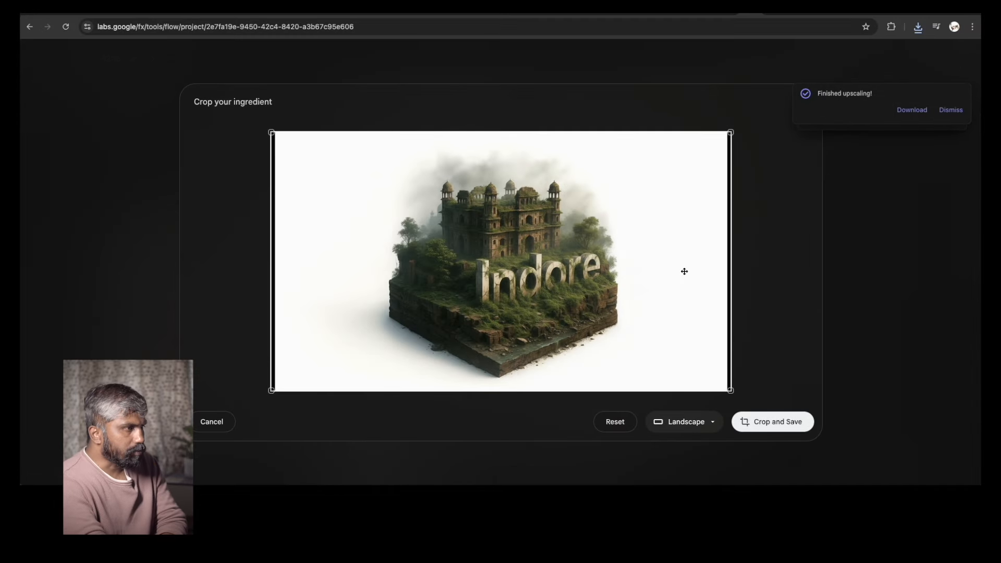
{"action": "left_click", "coordinate": [777, 423]}
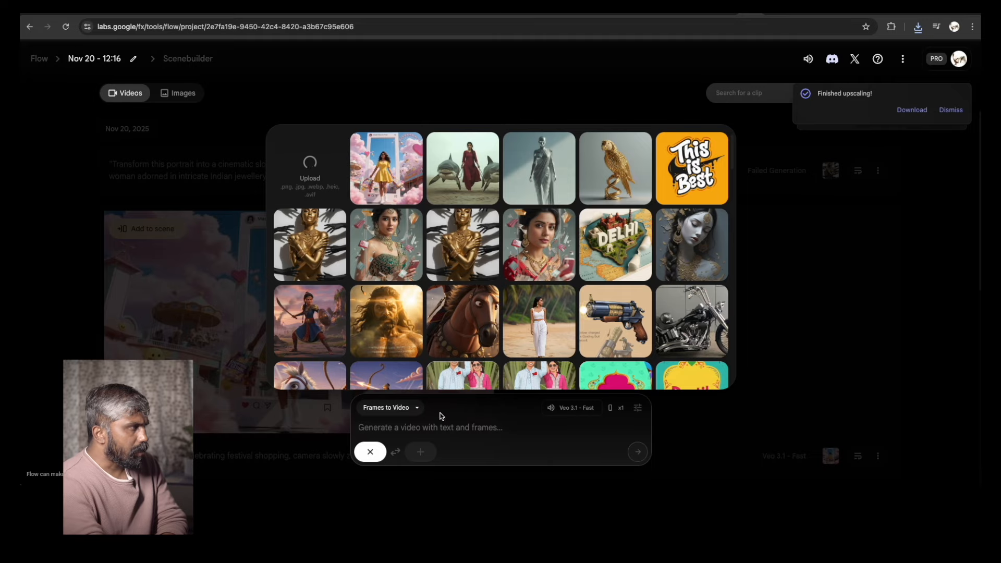
Enter the prompt "camera c pan shot, cinematic angle" and generate the Flow video
{"action": "left_click", "coordinate": [415, 430]}
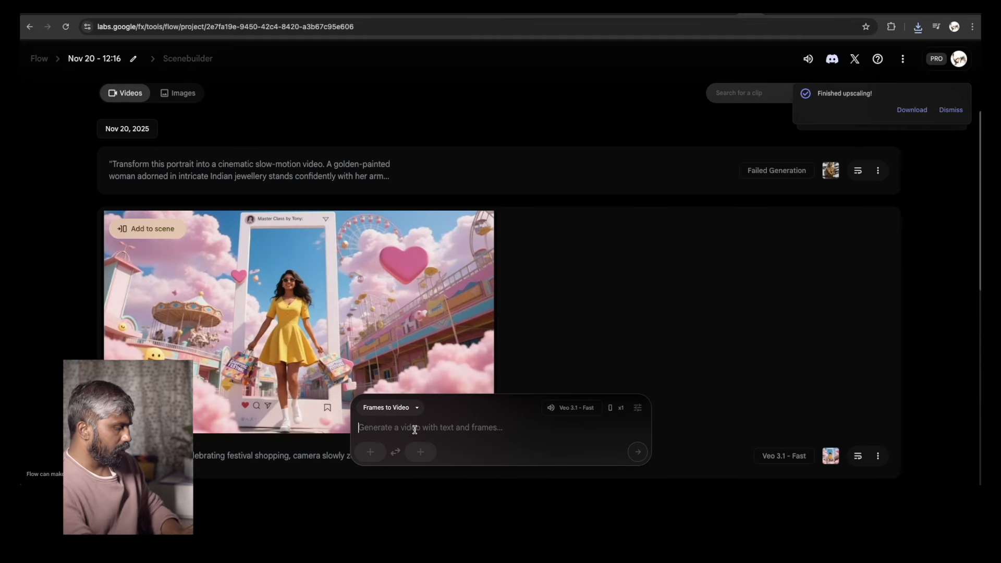
{"action": "type", "text": "cam"}
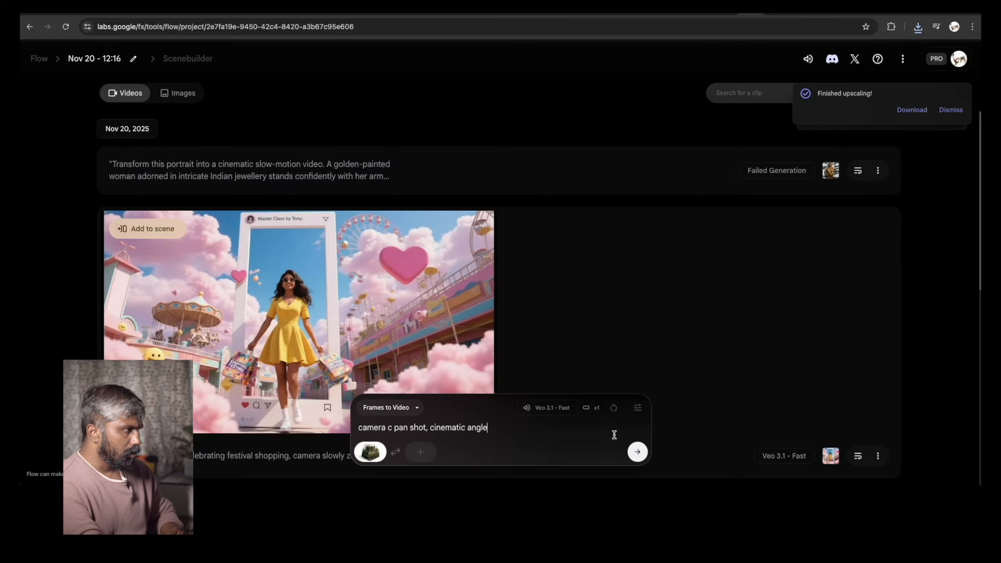
{"action": "key", "text": "ctrl+a"}
{"action": "left_click", "coordinate": [636, 450]}
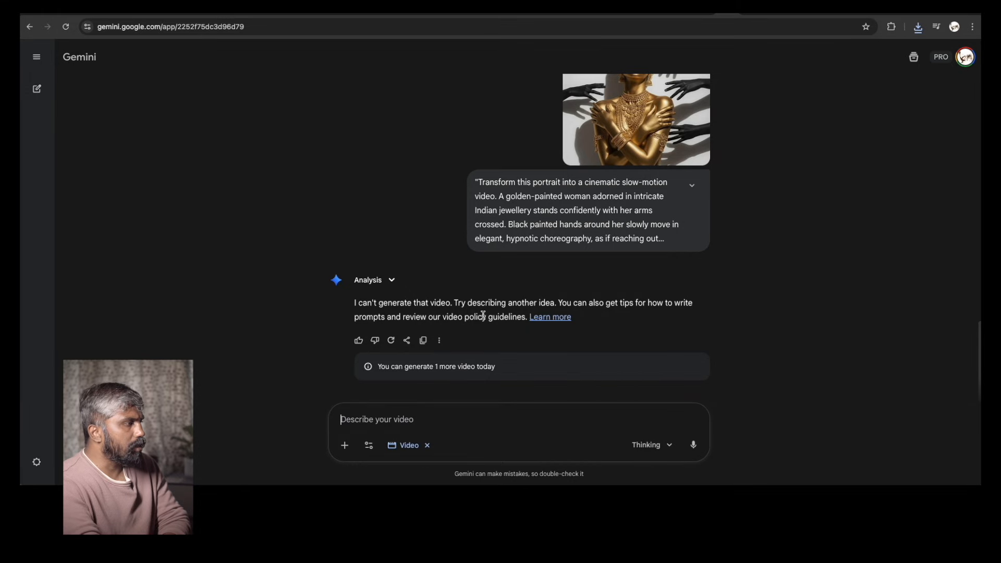
In Gemini, attach the sliced cucumber image change 15.png to a new video prompt
{"action": "left_click", "coordinate": [345, 445]}
{"action": "left_click", "coordinate": [381, 375]}
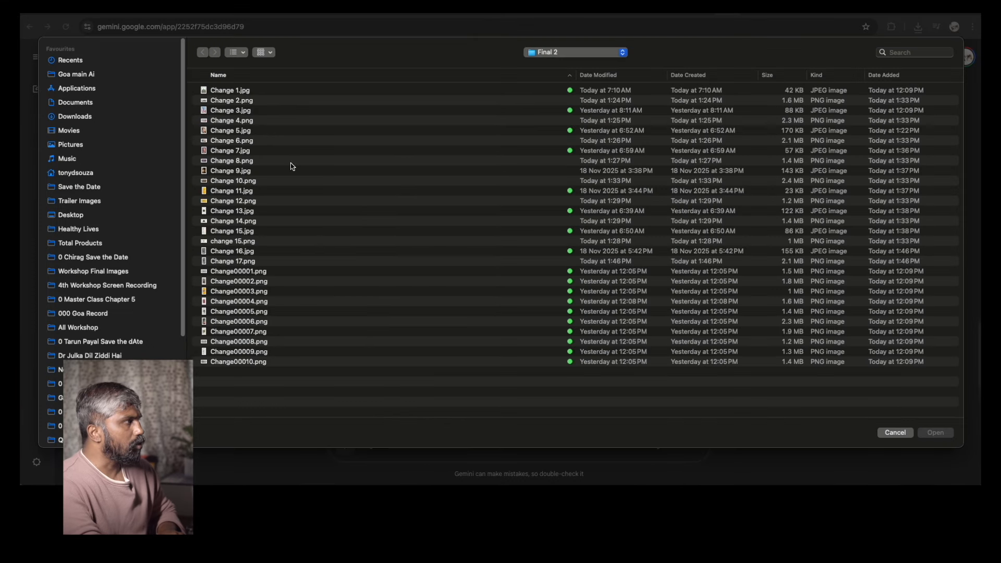
{"action": "left_click", "coordinate": [246, 130]}
{"action": "key", "text": "space"}
{"action": "key", "text": "Down"}
{"action": "key", "text": "Down"}
{"action": "key", "text": "Down"}
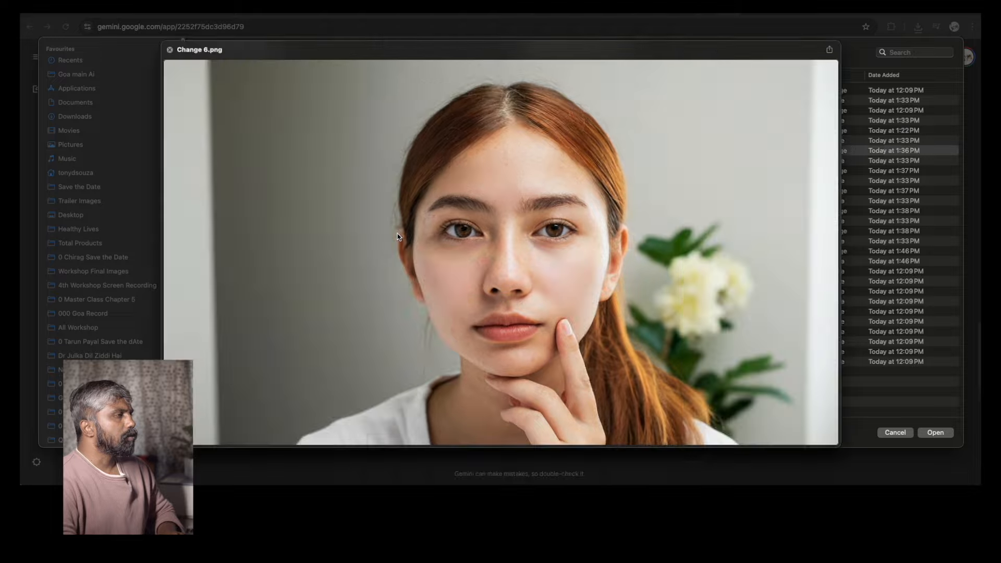
{"action": "key", "text": "Down"}
{"action": "key", "text": "Down"}
{"action": "key", "text": "Down"}
{"action": "key", "text": "Down"}
{"action": "key", "text": "Down"}
{"action": "key", "text": "Down"}
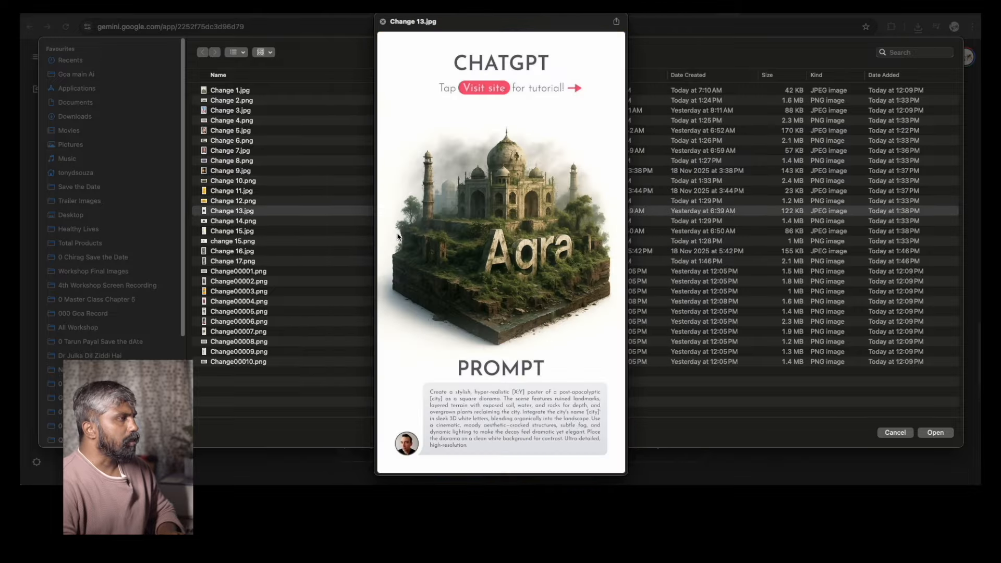
{"action": "key", "text": "Down"}
{"action": "key", "text": "Down"}
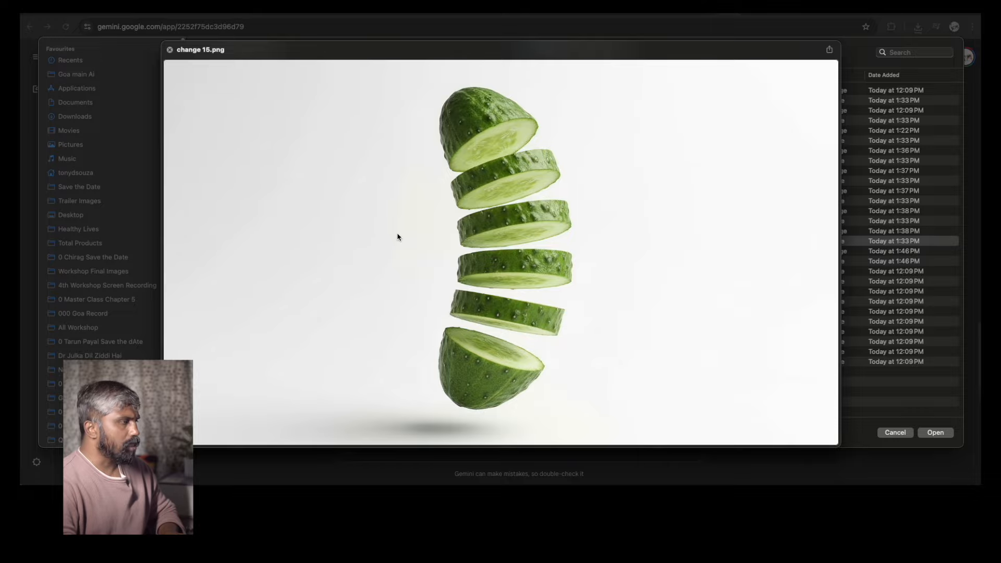
{"action": "key", "text": "space"}
{"action": "key", "text": "Return"}
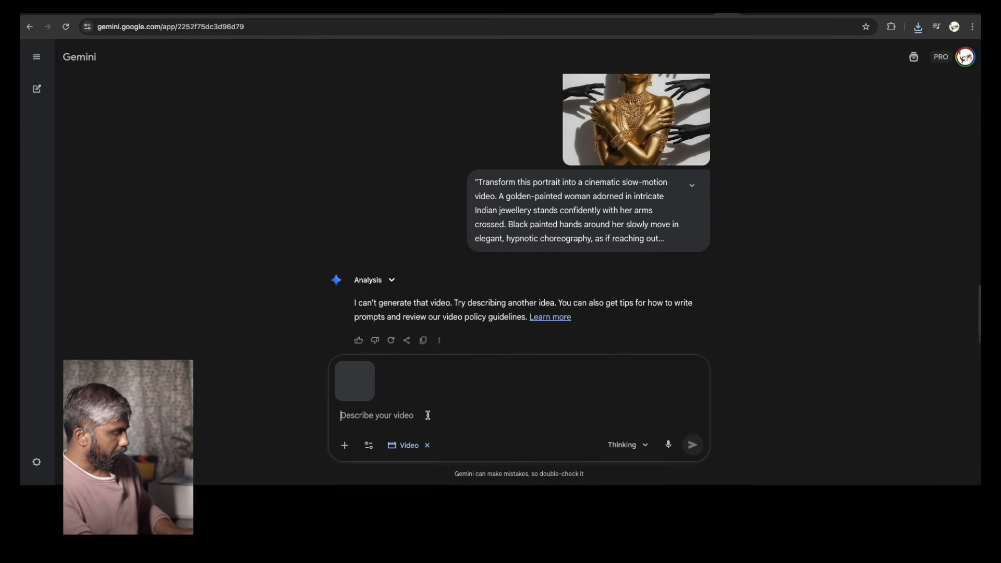
Enter the prompt "a cucumber forming into a one piece, camera c pan shot, cinematic angle" and submit it
{"action": "type", "text": "camera c pan shot, cinematic angle"}
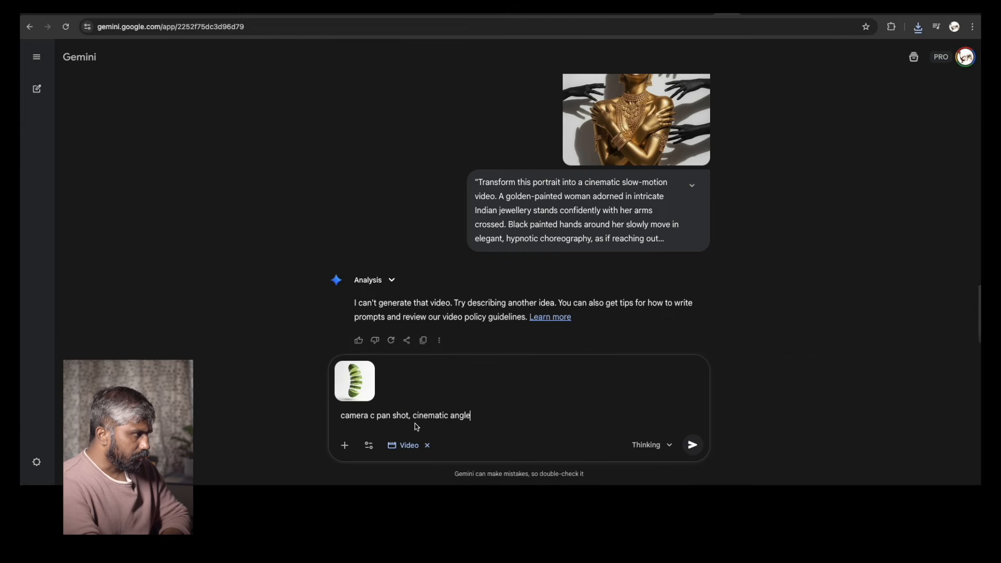
{"action": "left_click", "coordinate": [344, 417]}
{"action": "type", "text": "a cucumber "}
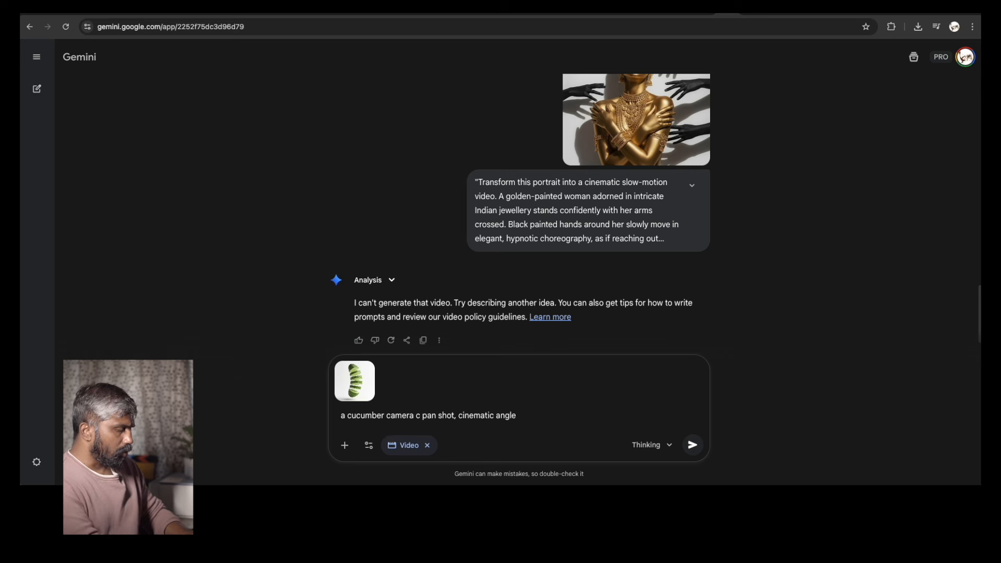
{"action": "type", "text": "forming into a"}
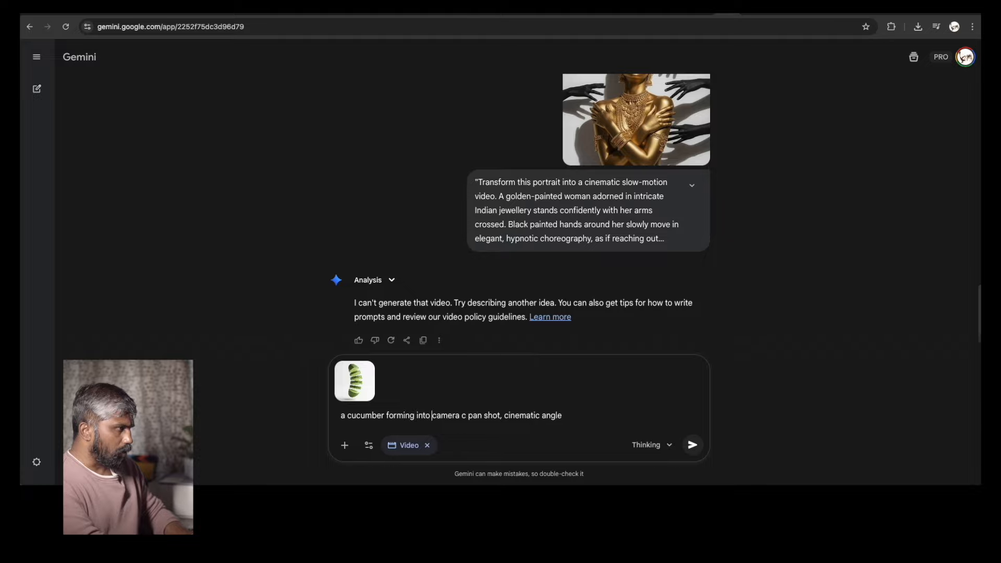
{"action": "type", "text": " one piece"}
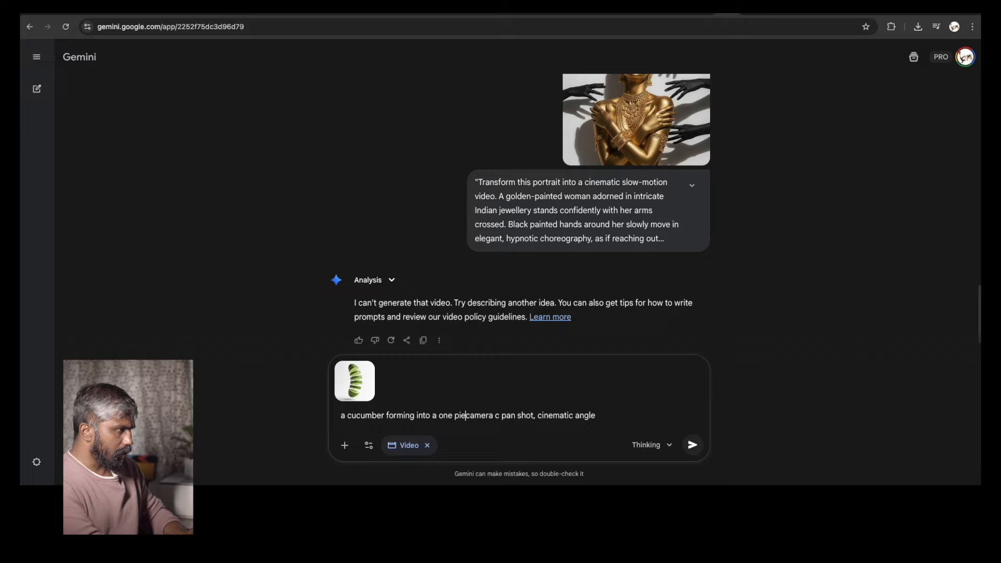
{"action": "type", "text": ", c"}
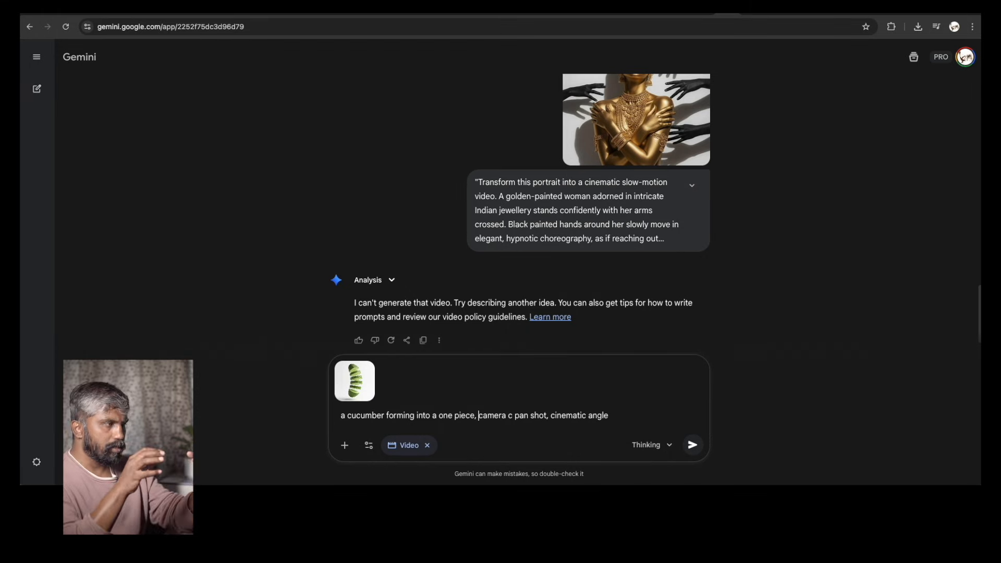
{"action": "left_click", "coordinate": [692, 445]}
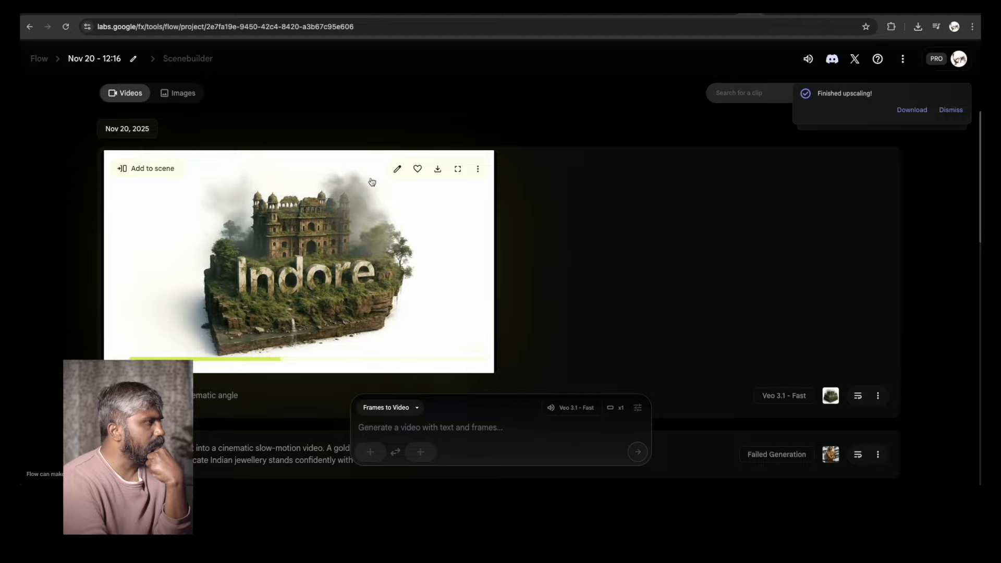
Download the Indore Flow video as the upscaled 1080p version
{"action": "left_click", "coordinate": [437, 170]}
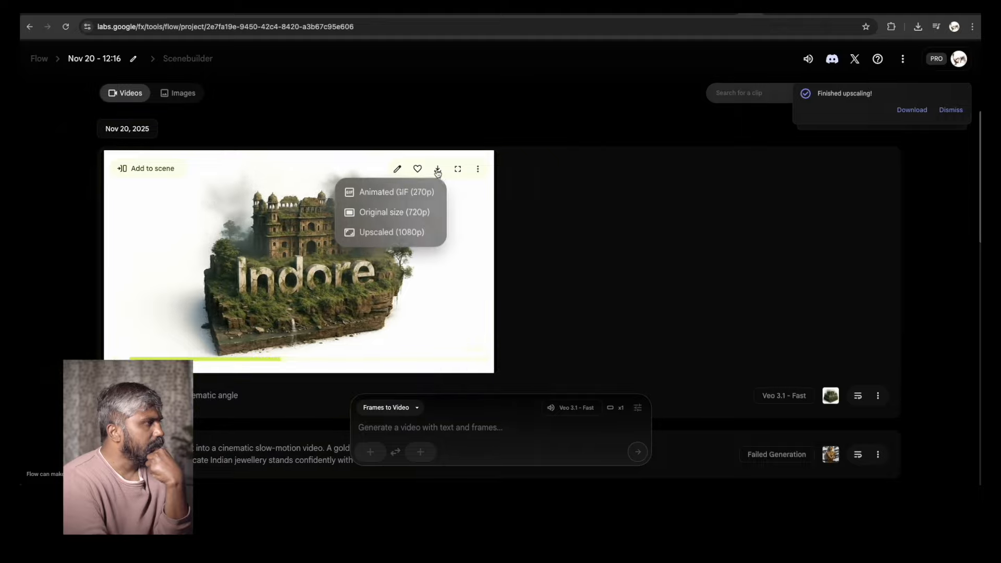
{"action": "left_click", "coordinate": [396, 233]}
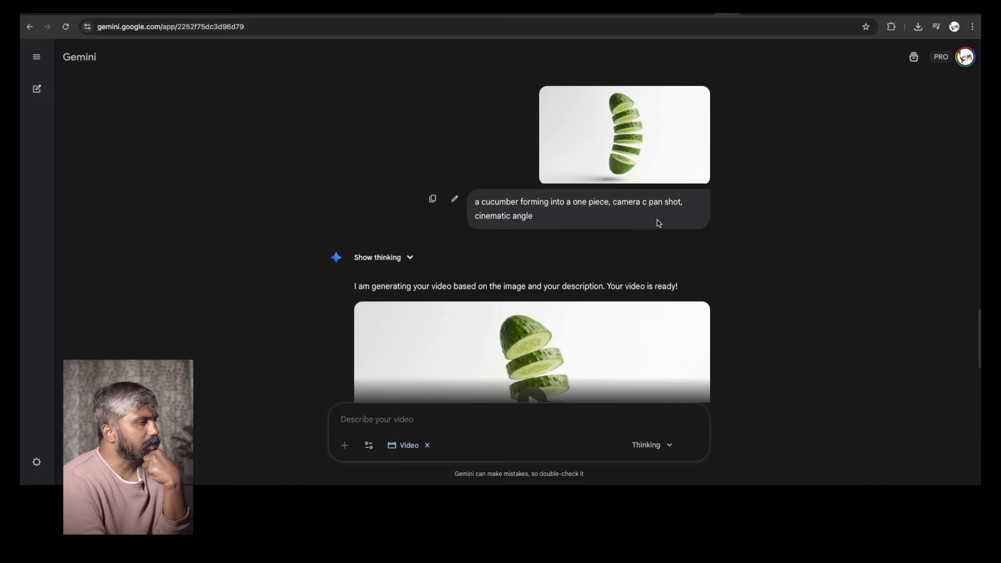
Play the generated cucumber video in Gemini to review it
{"action": "scroll", "coordinate": [673, 240], "scroll_direction": "down", "scroll_amount": 3}
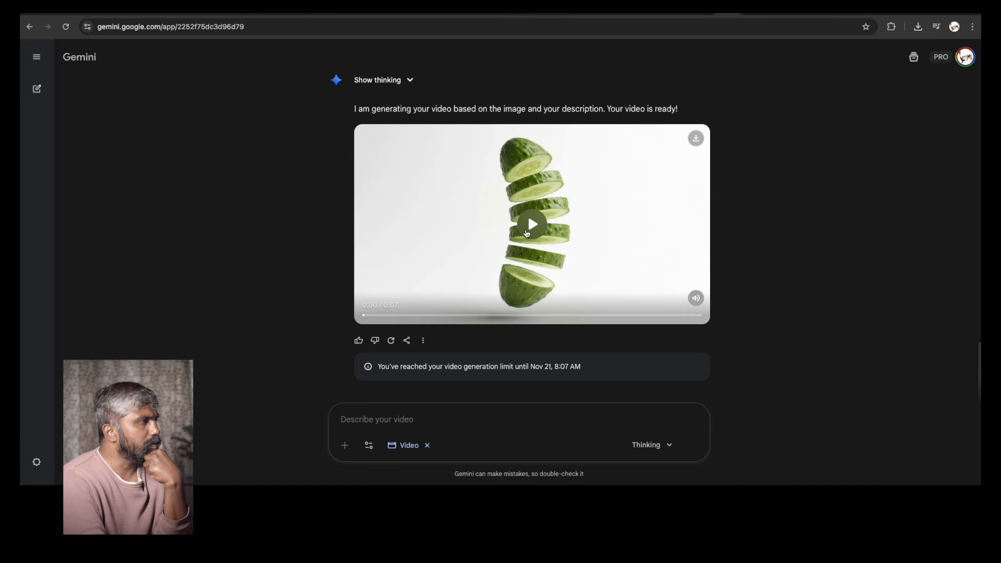
{"action": "left_click", "coordinate": [526, 233]}
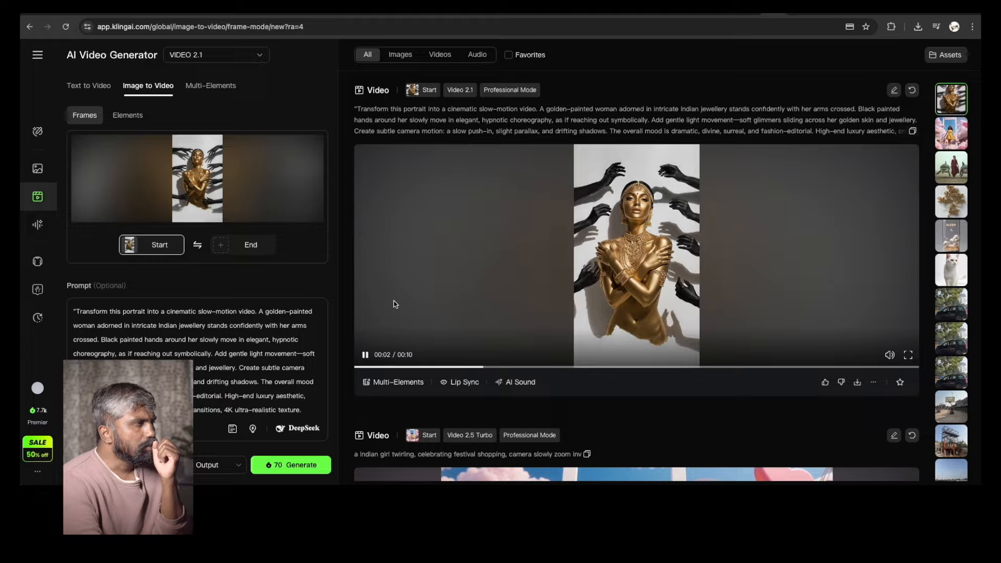
In Kling AI, stop the golden-woman preview, clear the prompt box and start a new prompt beginning "a wom"
{"action": "left_click", "coordinate": [366, 355]}
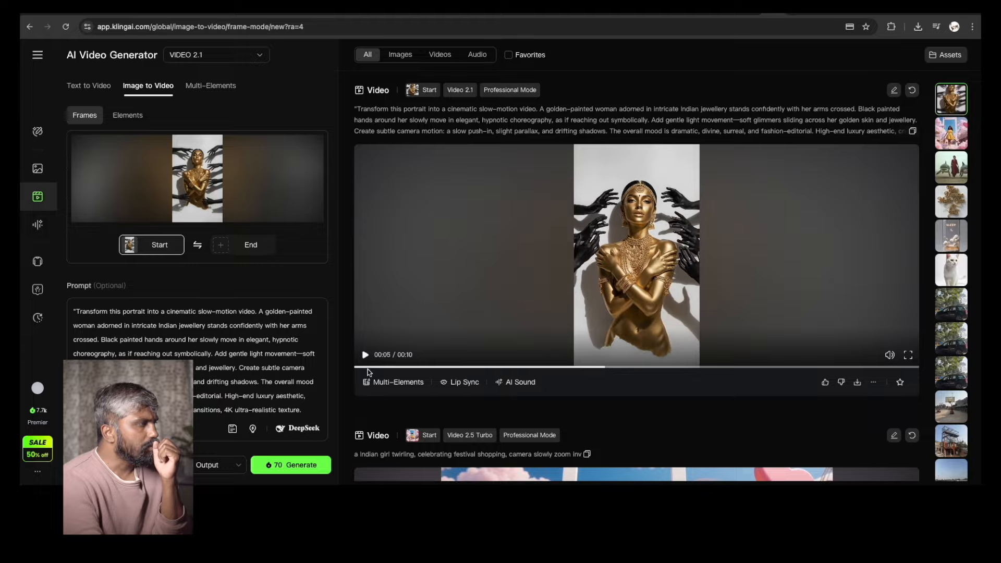
{"action": "left_click", "coordinate": [161, 354]}
{"action": "key", "text": "ctrl+a"}
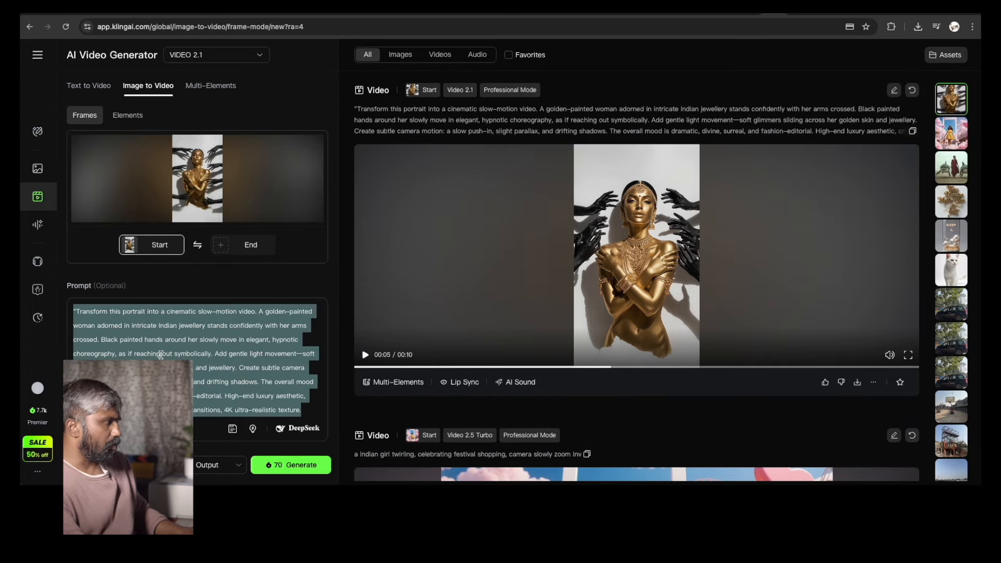
{"action": "key", "text": "BackSpace"}
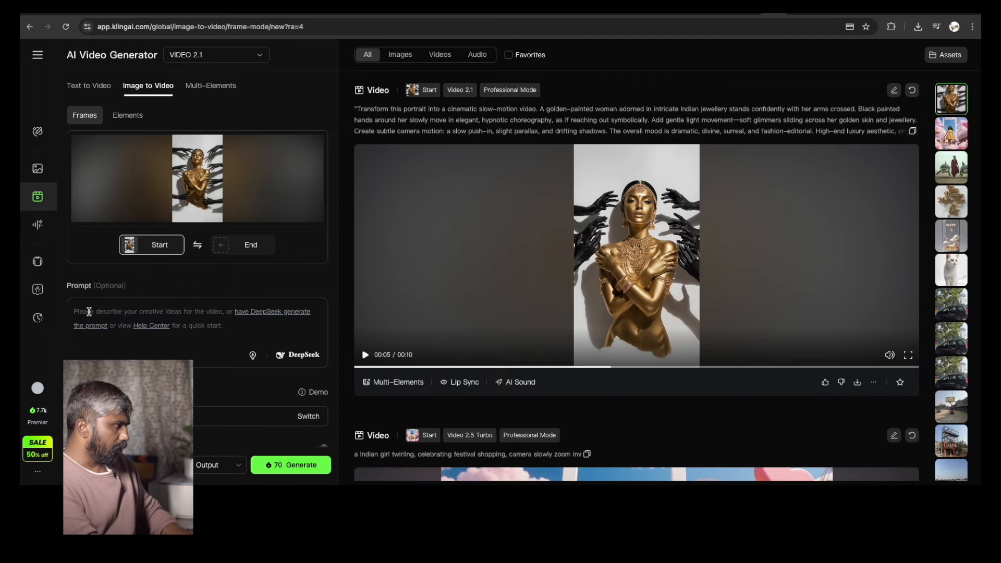
{"action": "type", "text": "a wom"}
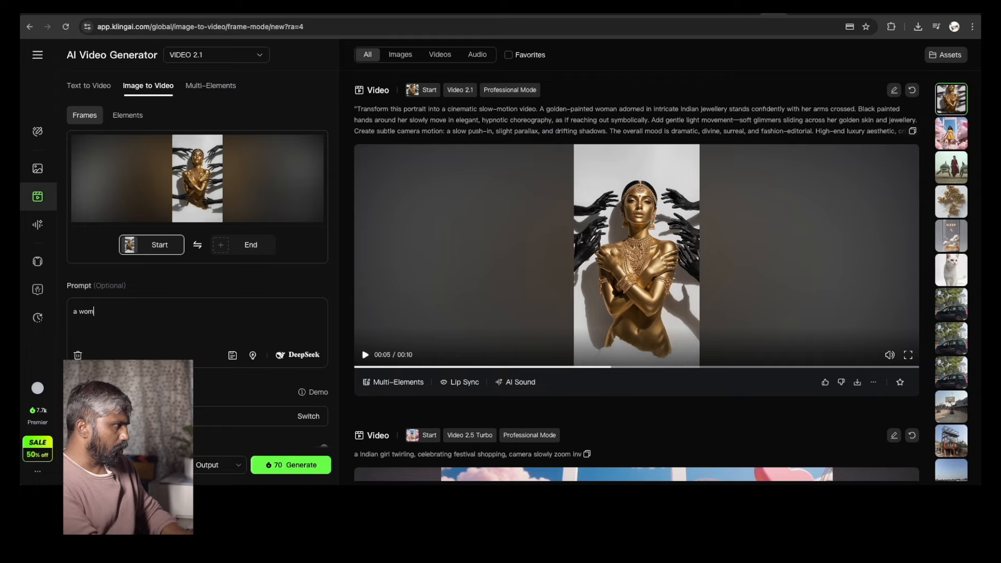